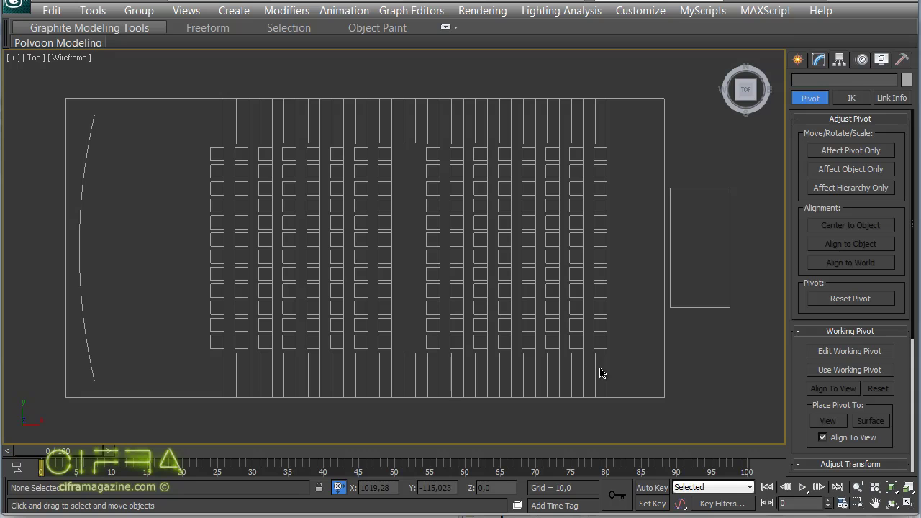
Select the small rectangle beside the hall, then clear the selection
left_click(600, 344)
left_click(517, 304)
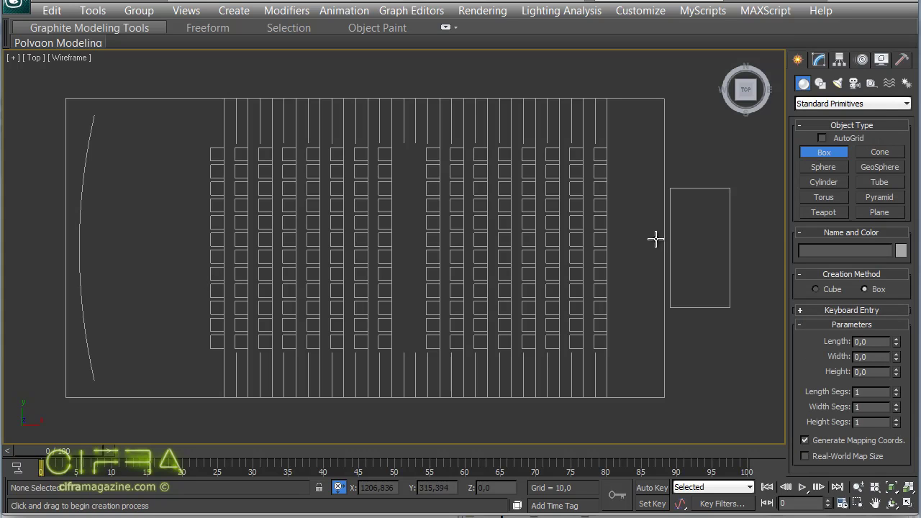
Draw Box005 over the hall outline, 2000 wide and 1000 long, with a 600 height
left_click_drag(663, 99, 66, 397)
left_click(206, 183)
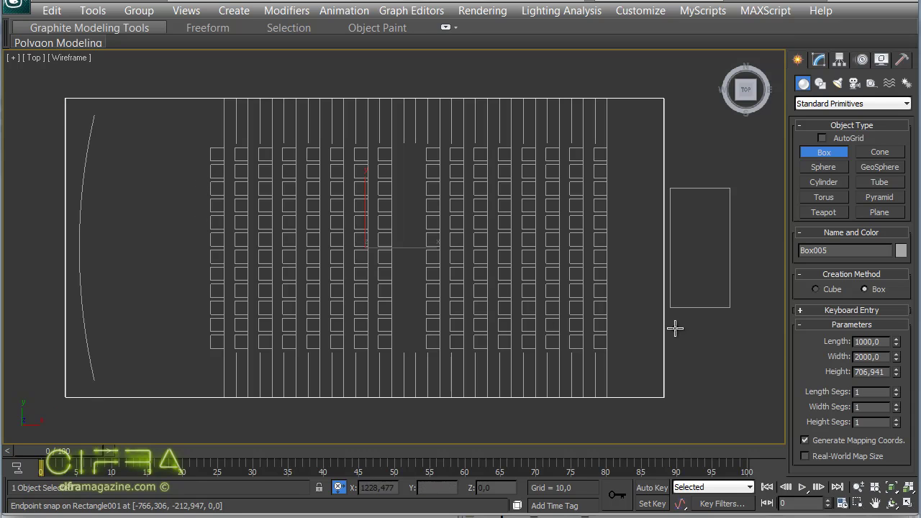
double_click(877, 372)
type("600")
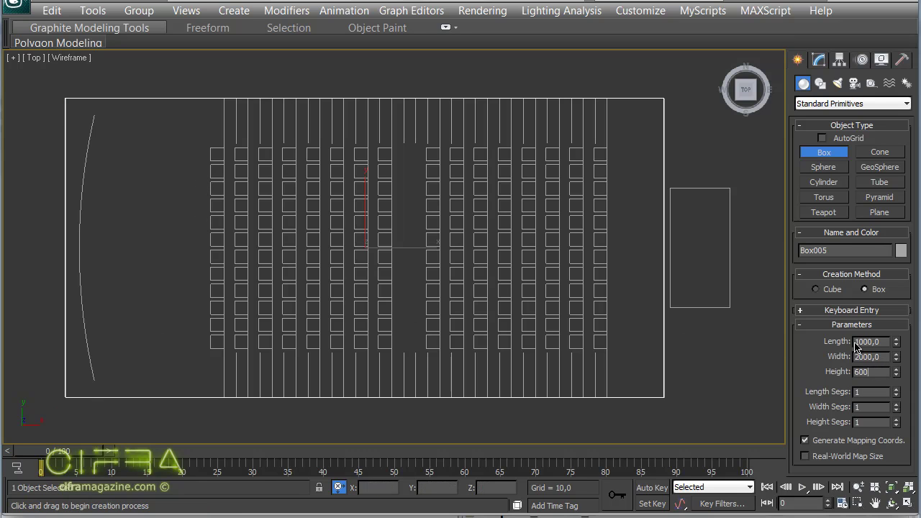
key("Return")
key("f")
key("z")
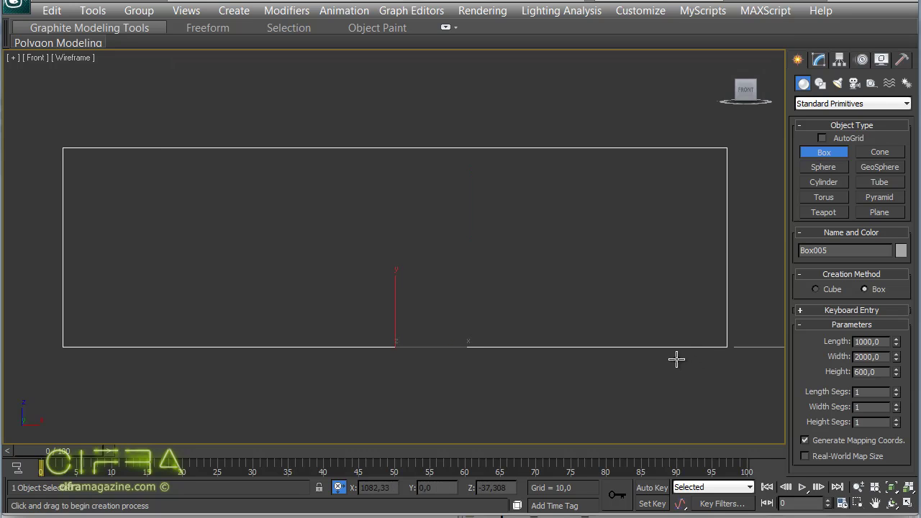
right_click(677, 360)
left_click(820, 60)
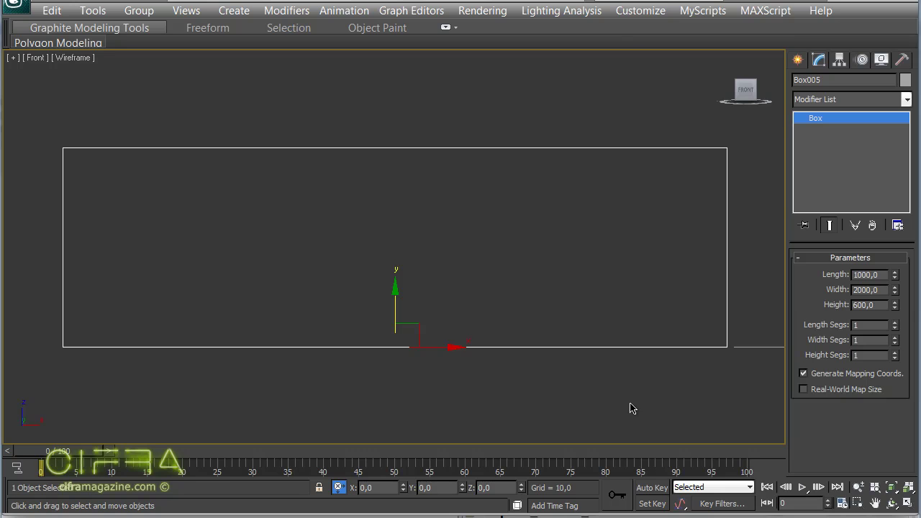
Deselect the room box and zoom the Top view onto the front ends of the seating rows
key("t")
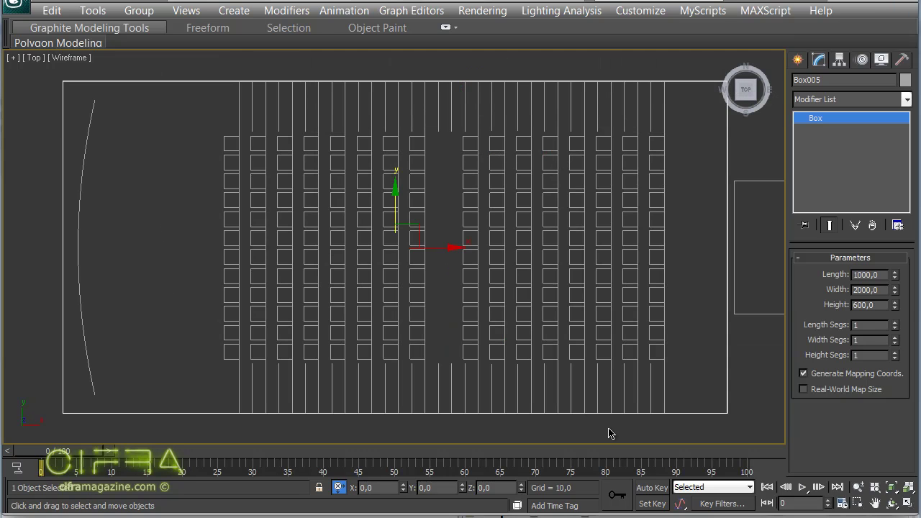
left_click(606, 431)
middle_click_drag(607, 432, 575, 378)
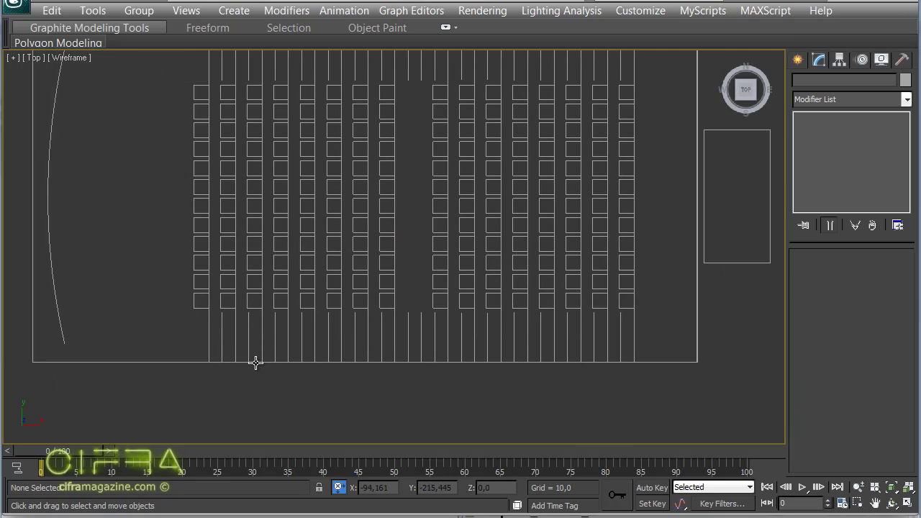
scroll(208, 363, "up", 3)
scroll(356, 323, "down", 2)
scroll(389, 273, "up", 2)
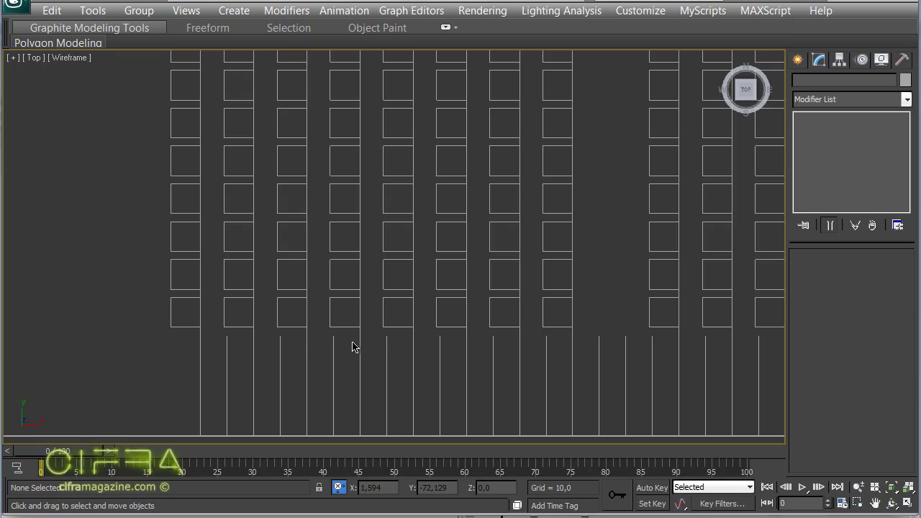
middle_click_drag(416, 337, 428, 243)
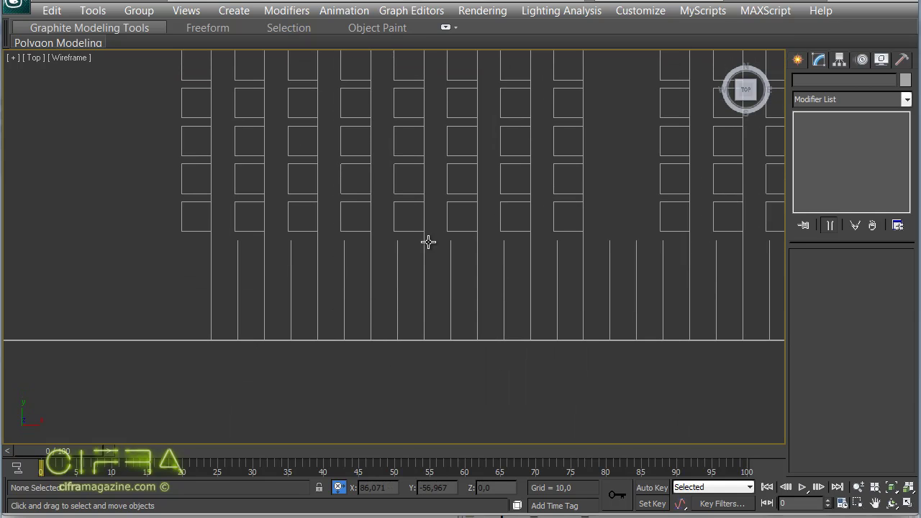
scroll(430, 357, "down", 1)
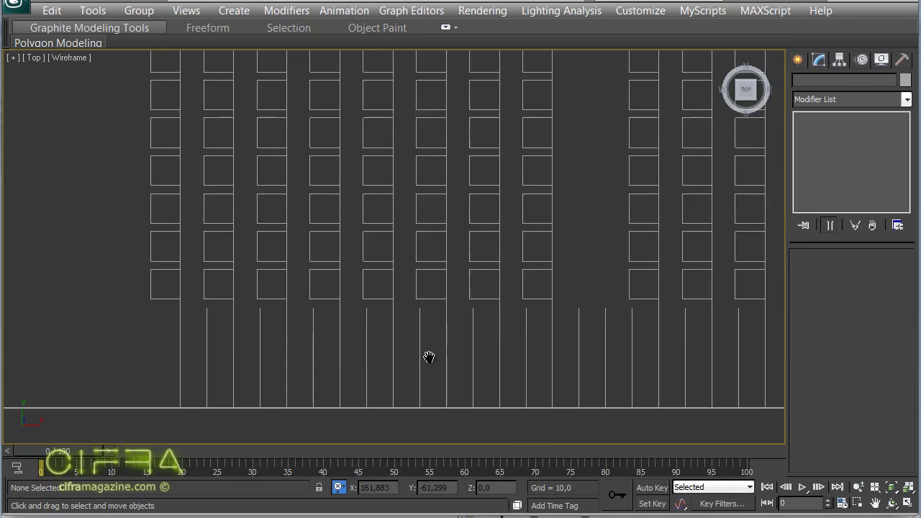
scroll(447, 385, "down", 2)
scroll(442, 252, "up", 1)
scroll(452, 230, "up", 1)
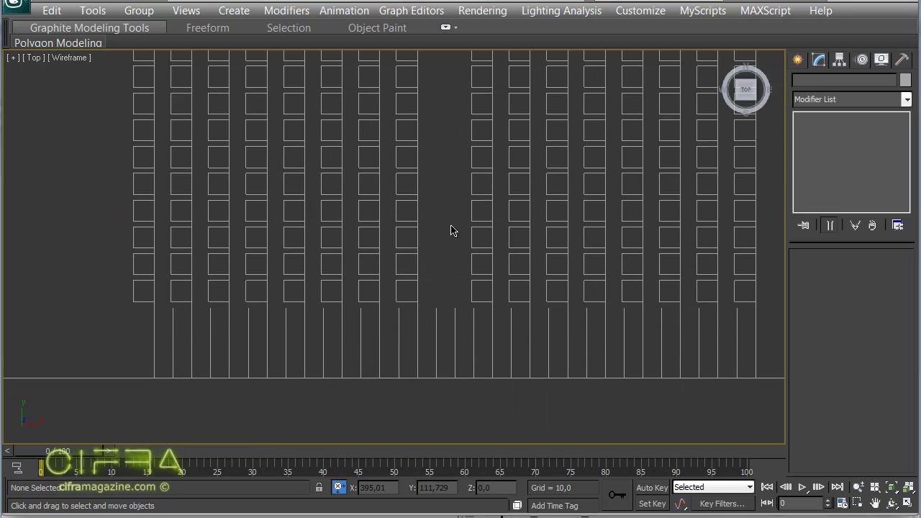
Snap a step box from a row endpoint, 150 long, 40 wide and 15 high
key("semicolon")
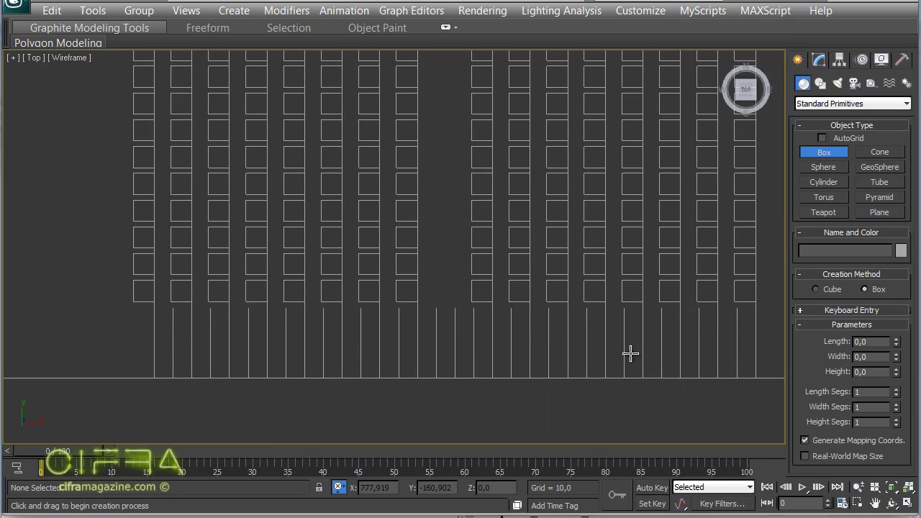
scroll(446, 309, "up", 1)
scroll(403, 281, "up", 1)
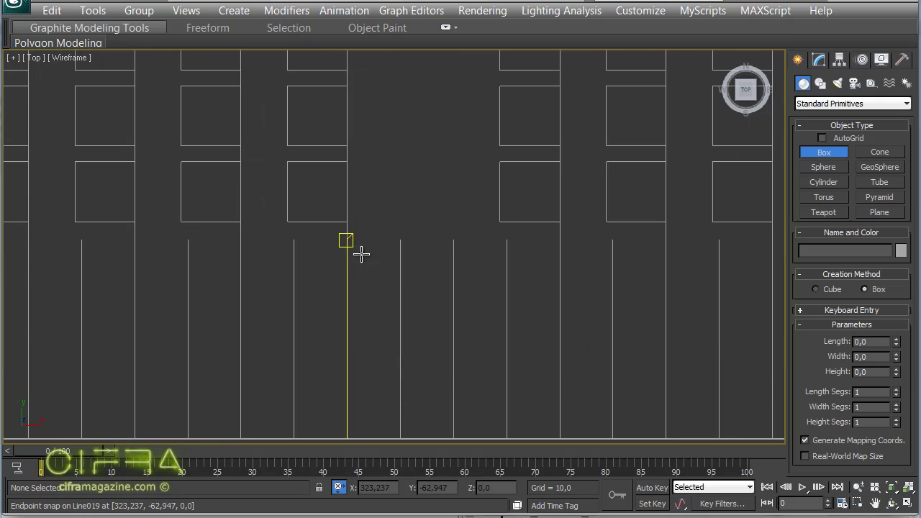
left_click_drag(404, 241, 453, 424)
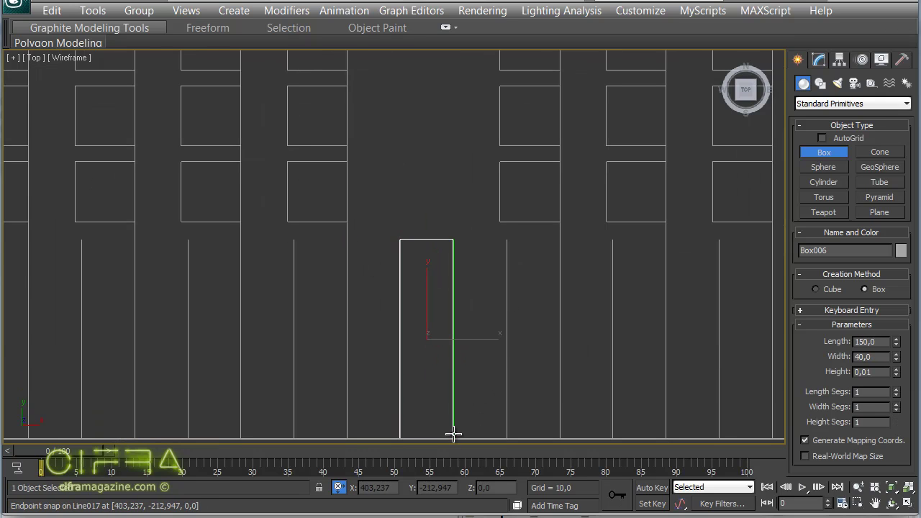
scroll(453, 339, "down", 2)
left_click_drag(453, 423, 453, 373)
double_click(869, 371)
type("15")
right_click(416, 339)
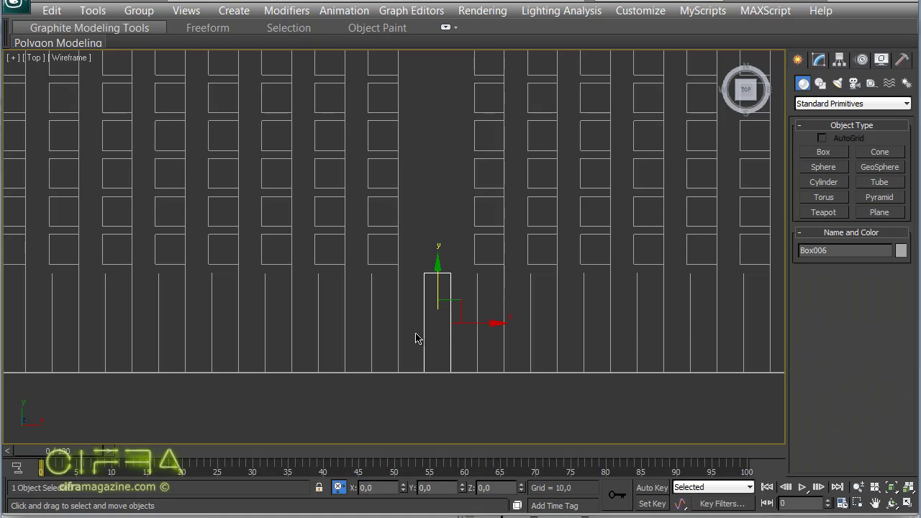
key("f")
scroll(551, 294, "up", 5)
scroll(553, 299, "down", 3)
scroll(551, 299, "up", 1)
mouse_move(746, 89)
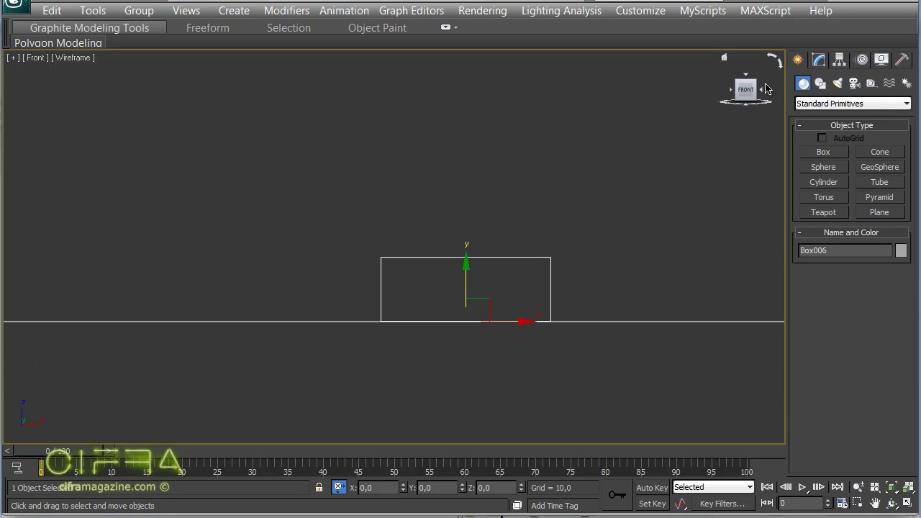
left_click(819, 60)
right_click(830, 121)
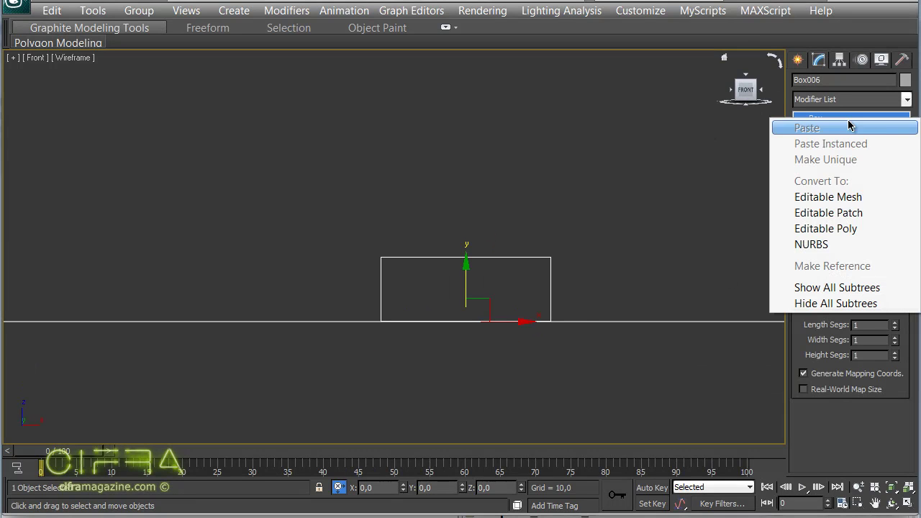
Convert the step box to Editable Poly and clone its face up one step as a second tier
left_click(854, 229)
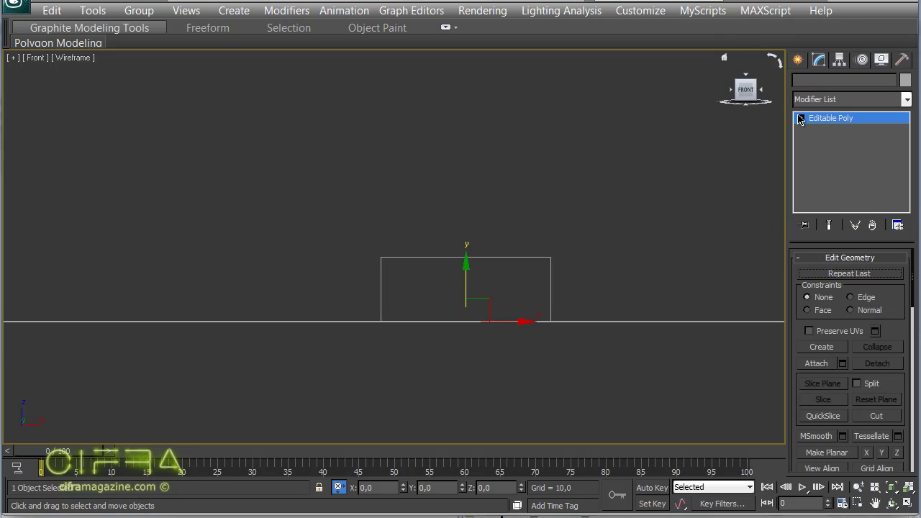
left_click(801, 118)
left_click(801, 118)
left_click(801, 118)
left_click(830, 164)
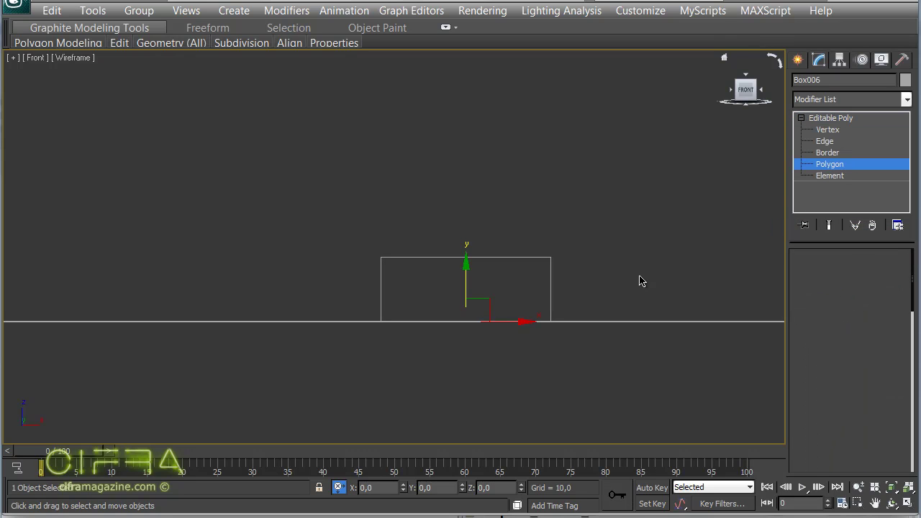
left_click_drag(603, 298, 396, 402)
left_click(470, 367)
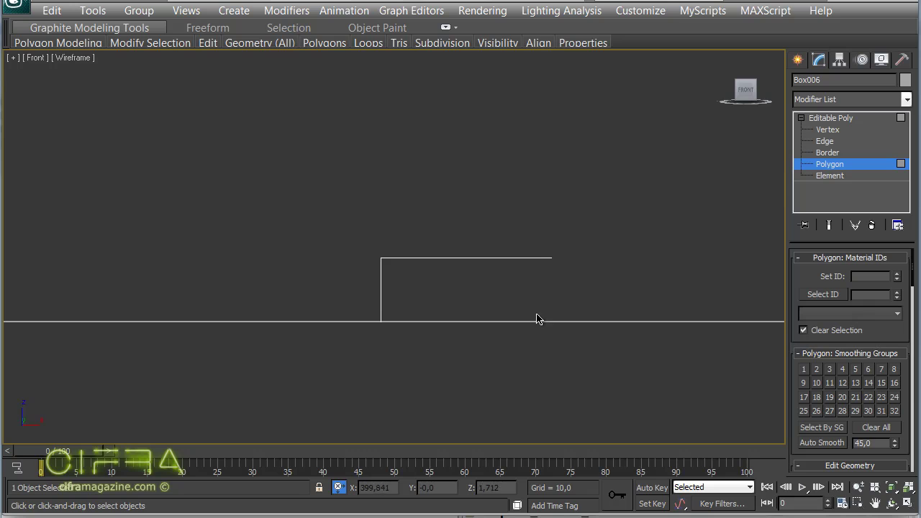
left_click_drag(609, 175, 239, 423)
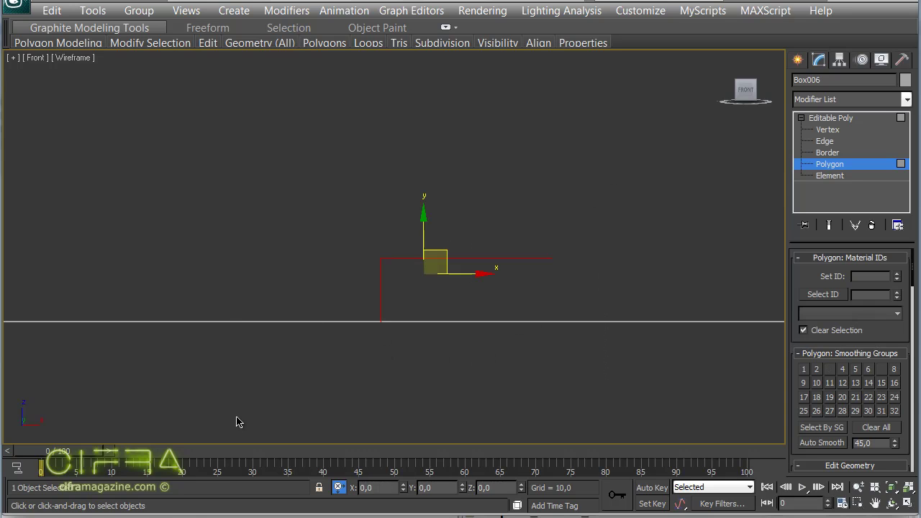
left_click_drag(381, 320, 547, 251)
left_click(511, 268)
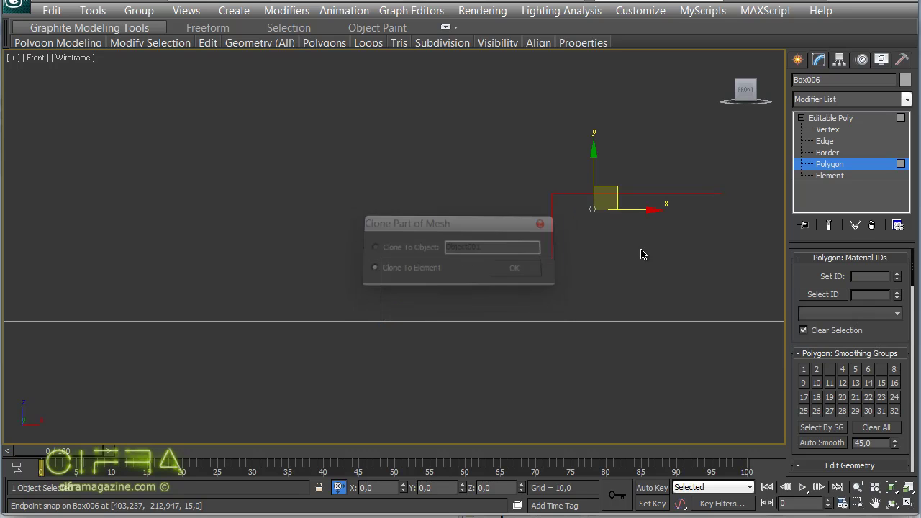
Weld the overlapping step vertices and return to object level
left_click(824, 130)
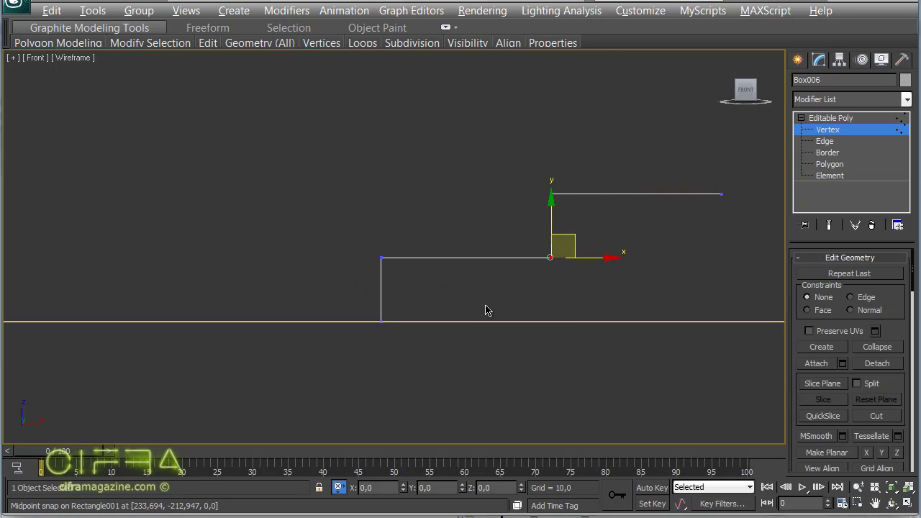
key("ctrl+w")
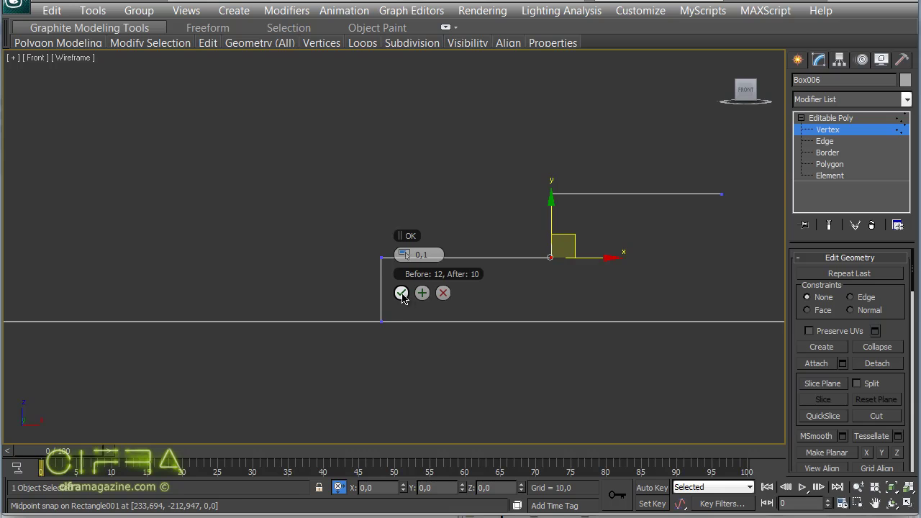
left_click(402, 293)
left_click(862, 118)
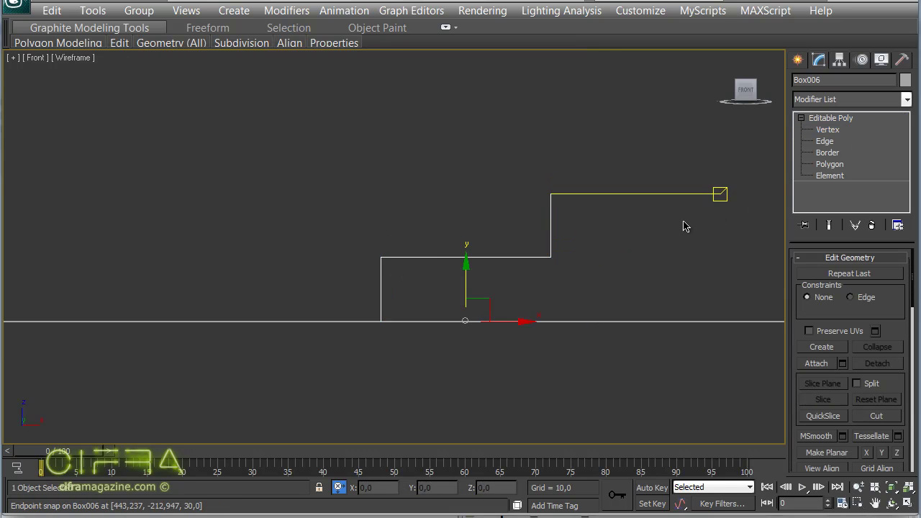
Orbit the maximized Perspective view to inspect the two-tier steps
key("alt+w")
right_click(535, 325)
key("alt+w")
key("ctrl+r")
mouse_move(535, 329)
left_mouse_down()
mouse_move(519, 260)
mouse_move(562, 263)
mouse_move(525, 309)
mouse_move(530, 282)
left_mouse_up()
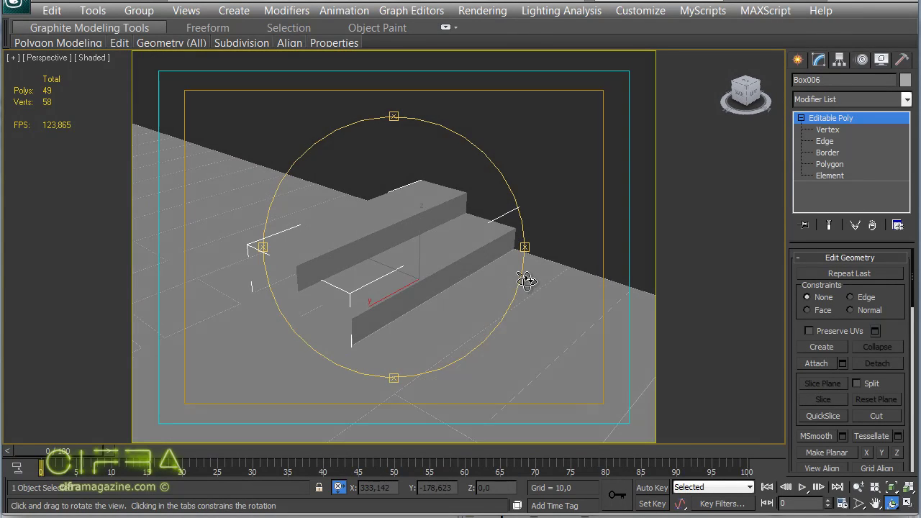
right_click(529, 279)
In the Top view, slide the step box along X and snap it onto the line's endpoint
key("alt+w")
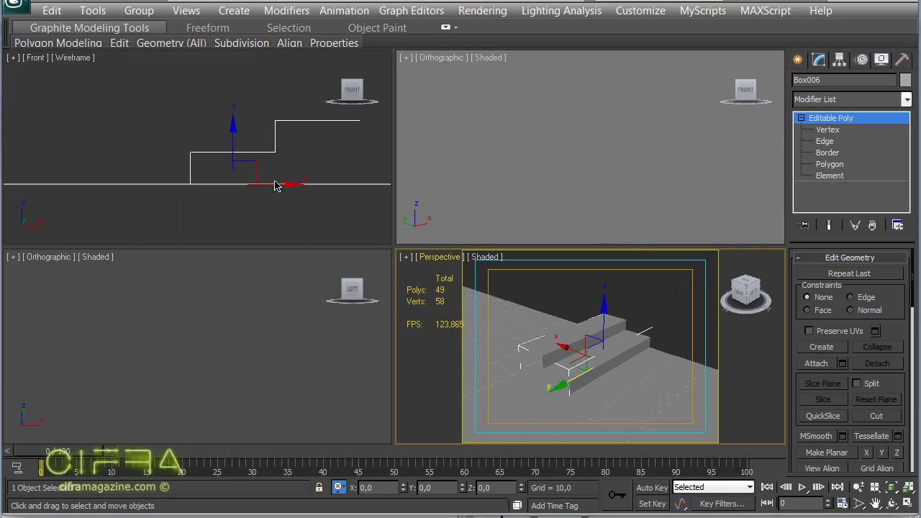
key("alt+w")
key("t")
middle_click_drag(424, 197, 413, 232)
scroll(413, 231, "down", 5)
scroll(443, 291, "up", 2)
scroll(458, 338, "down", 3)
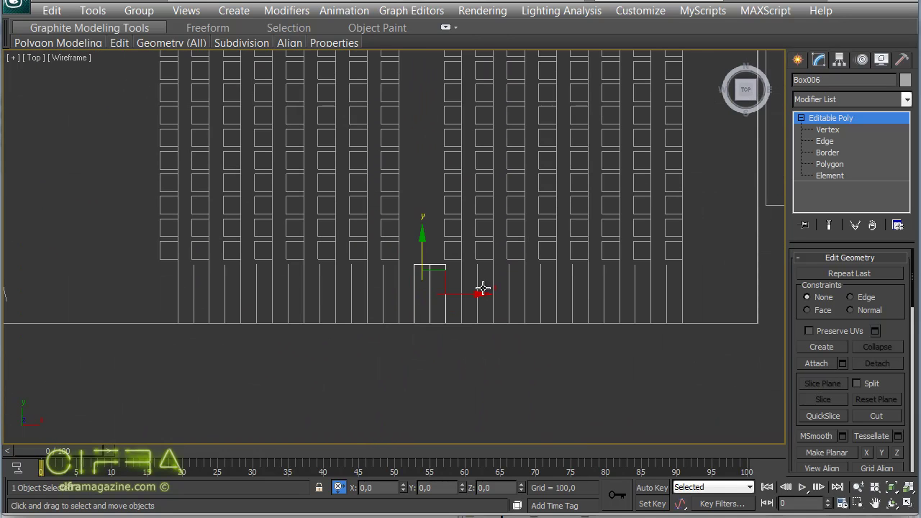
left_click_drag(479, 295, 691, 298)
scroll(633, 322, "up", 6)
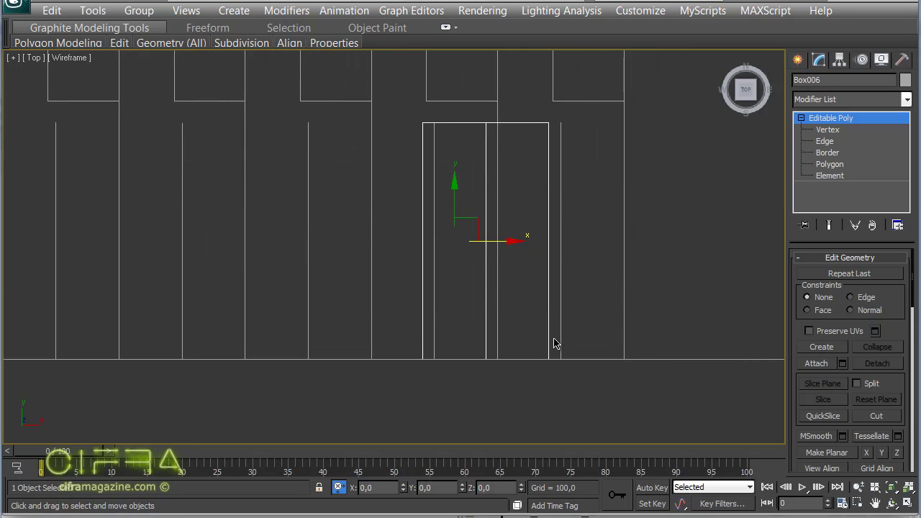
left_click_drag(547, 347, 625, 359)
Copy the box as Box007 and snap the copy's corner into position
scroll(633, 253, "down", 3)
scroll(613, 180, "up", 2)
scroll(570, 318, "down", 2)
left_click_drag(542, 263, 544, 165, "shift")
left_click(465, 315)
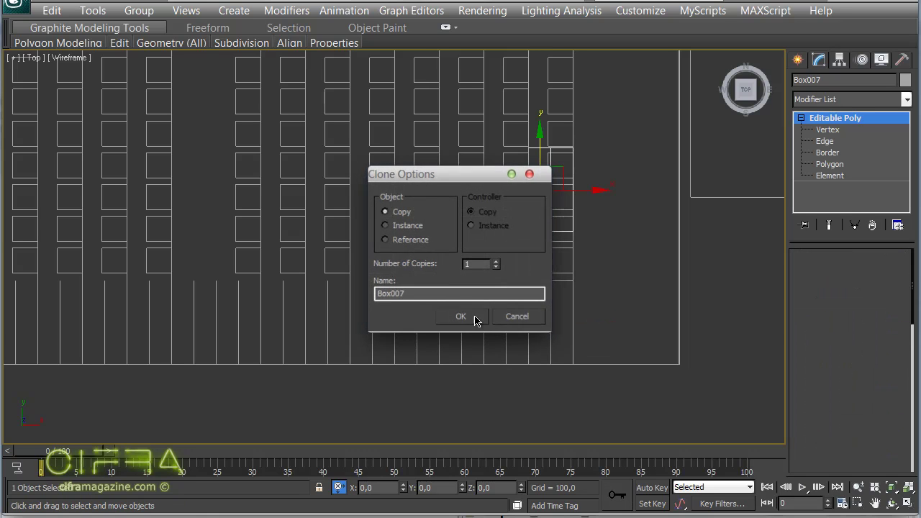
scroll(541, 225, "up", 2)
scroll(541, 226, "up", 3)
scroll(540, 225, "up", 2)
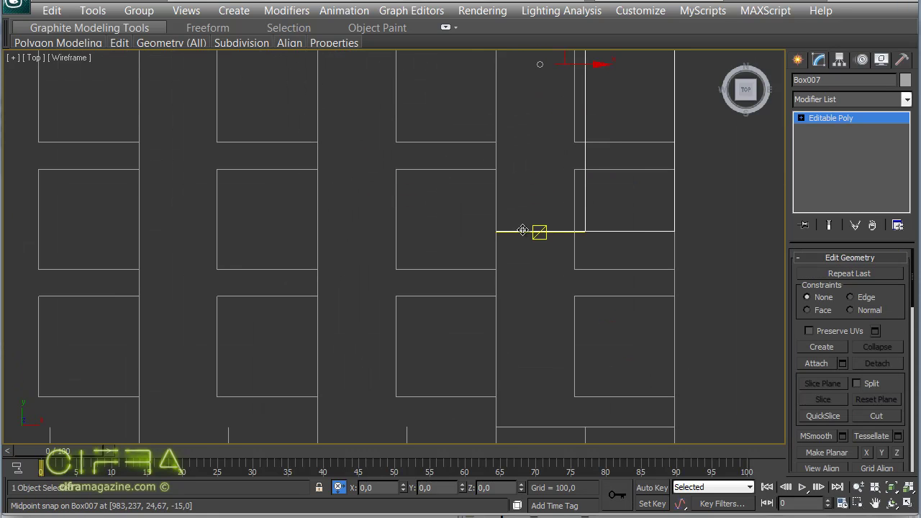
mouse_move(497, 232)
left_mouse_down()
mouse_move(512, 395)
mouse_move(496, 427)
left_mouse_up()
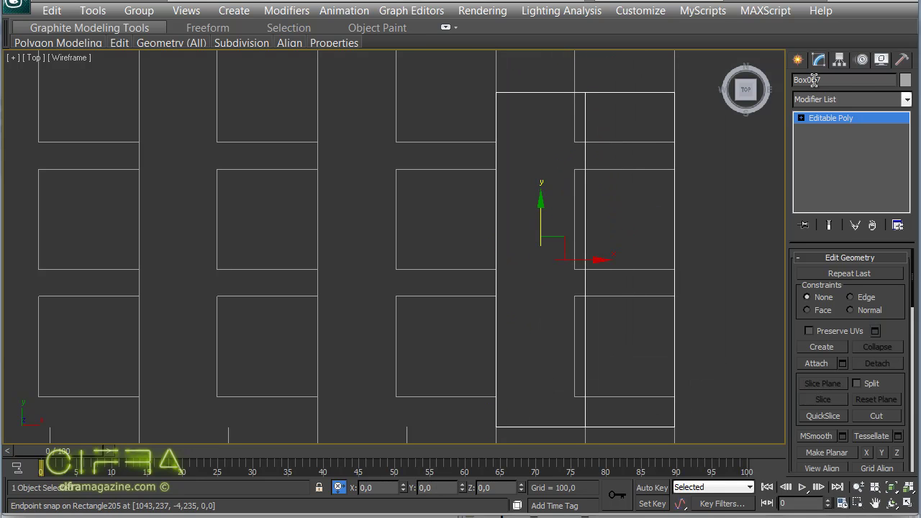
Stretch Box007 along the row by pulling its end vertices
left_click(801, 118)
left_click(828, 130)
scroll(609, 187, "down", 3)
scroll(621, 360, "down", 2)
left_click_drag(506, 268, 541, 340)
left_click_drag(555, 290, 536, 72)
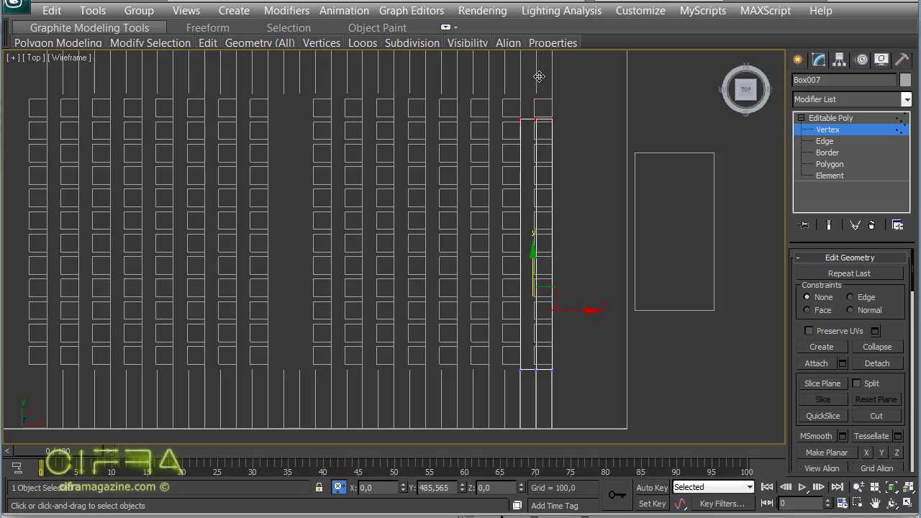
scroll(425, 163, "up", 3)
scroll(271, 206, "up", 3)
Try another vertex snap, cancel it, and clear the vertex selection
middle_click_drag(272, 206, 304, 256)
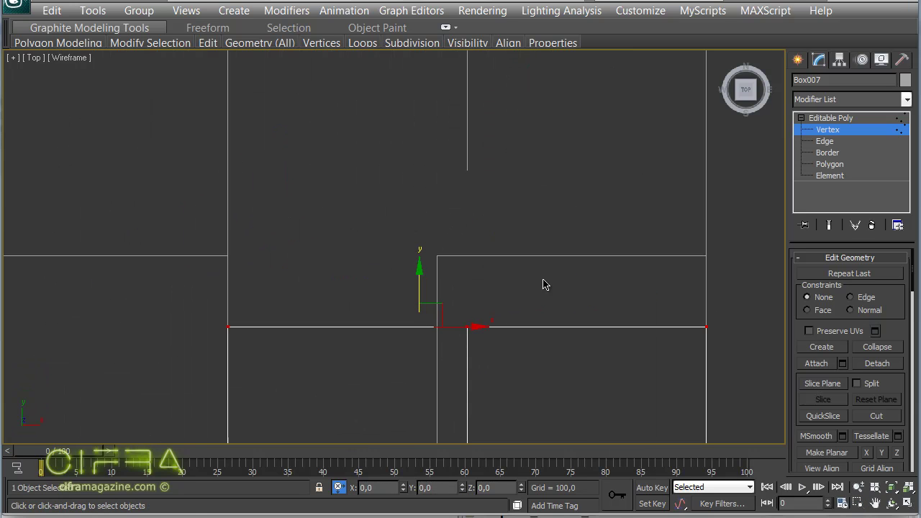
left_click_drag(467, 330, 473, 185)
right_click(473, 185)
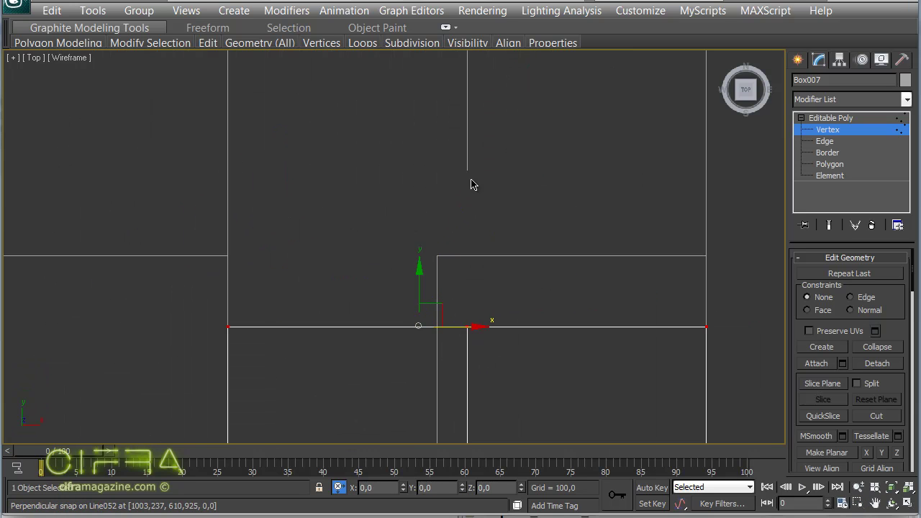
mouse_move(638, 319)
middle_mouse_down()
mouse_move(412, 328)
mouse_move(441, 229)
middle_mouse_up()
scroll(375, 340, "down", 3)
left_click(627, 218)
scroll(631, 220, "down", 3)
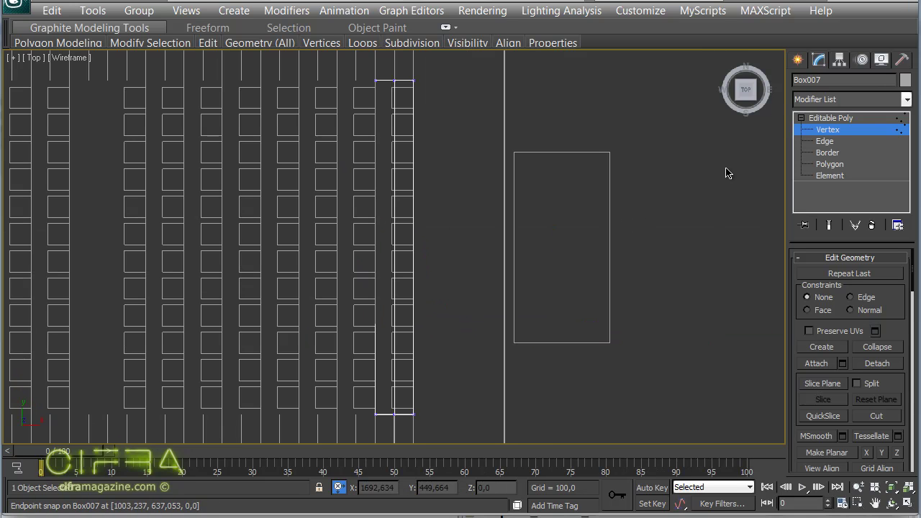
In Front view, lower Box007's right-edge and top-left vertices by one step
key("f")
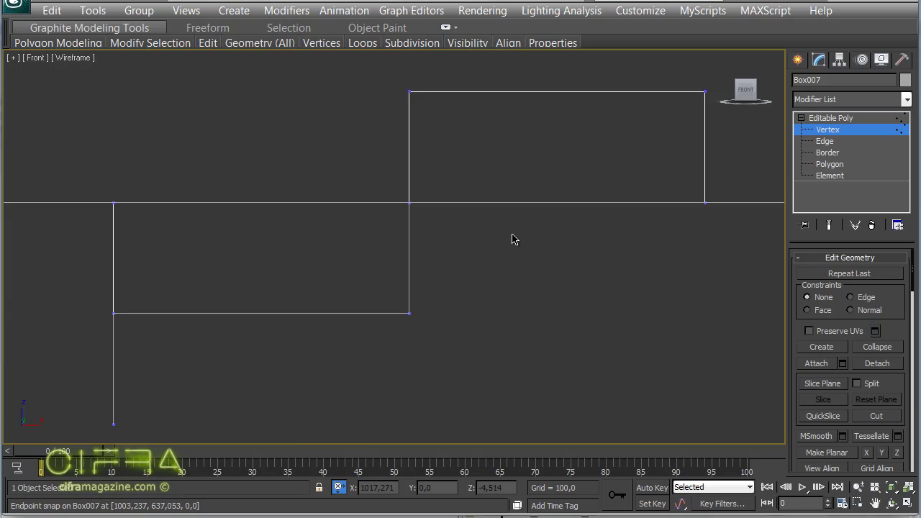
key("t")
scroll(384, 380, "up", 3)
scroll(370, 187, "up", 2)
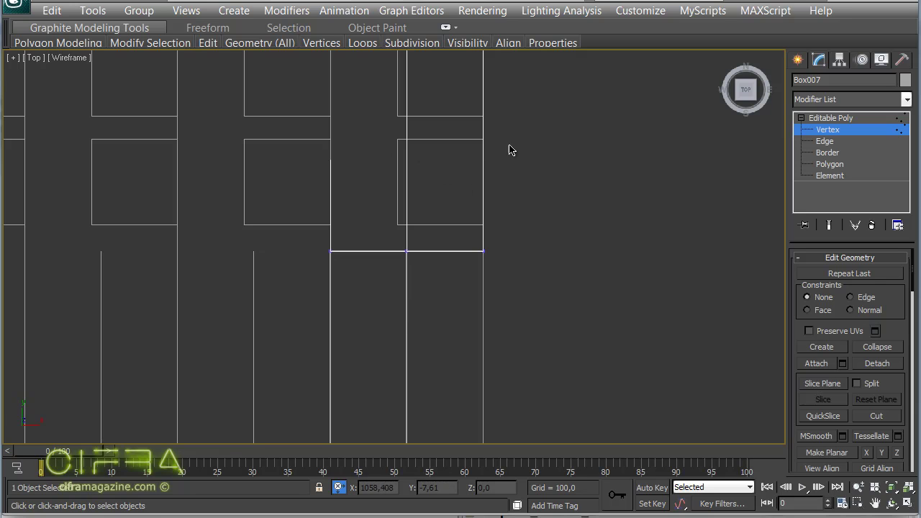
scroll(479, 240, "down", 1)
scroll(490, 209, "down", 3)
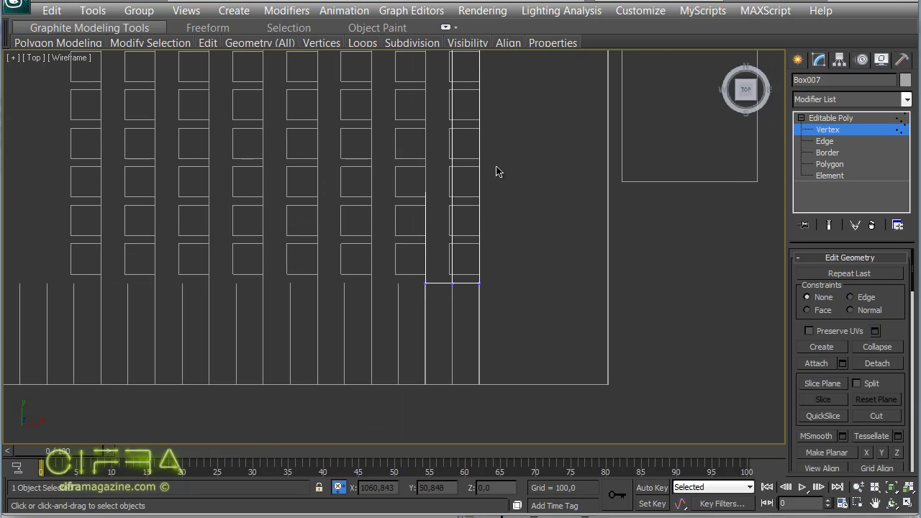
key("f")
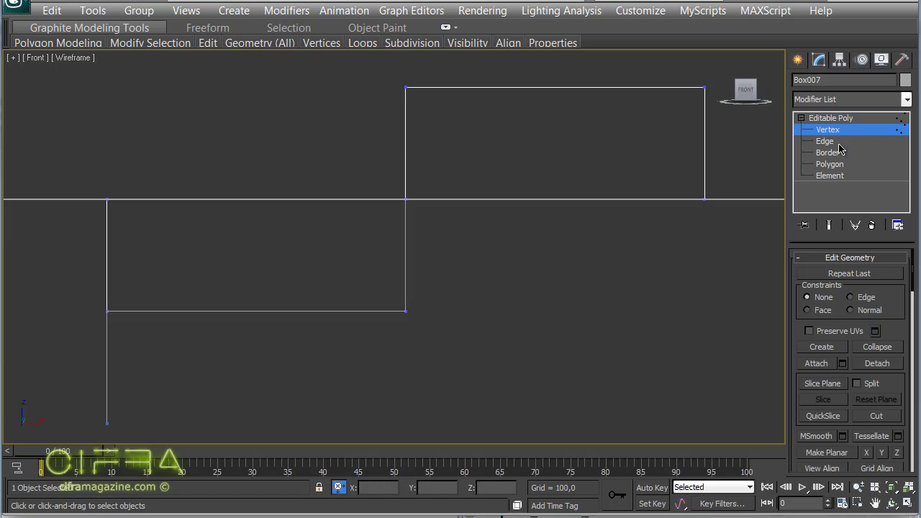
scroll(716, 151, "up", 1)
scroll(624, 195, "down", 3)
left_click_drag(660, 241, 547, 136)
left_click(466, 161, "ctrl")
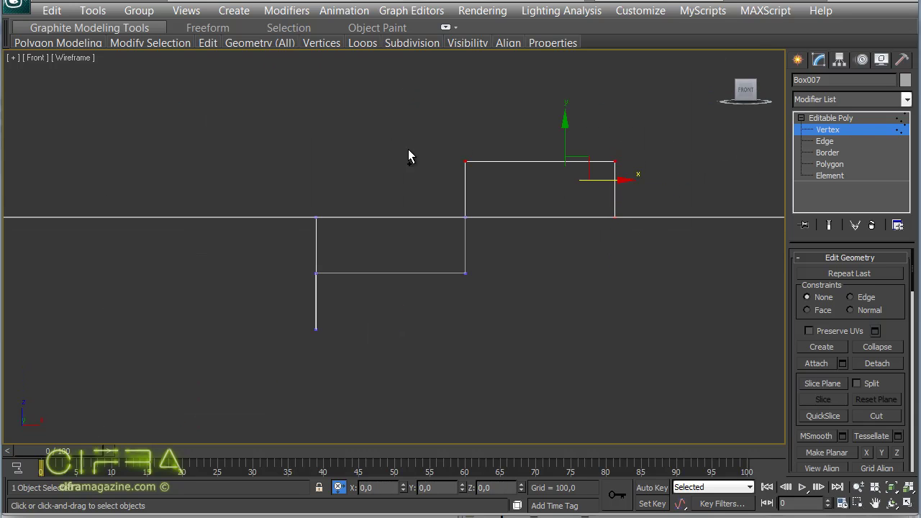
left_click_drag(466, 162, 467, 211)
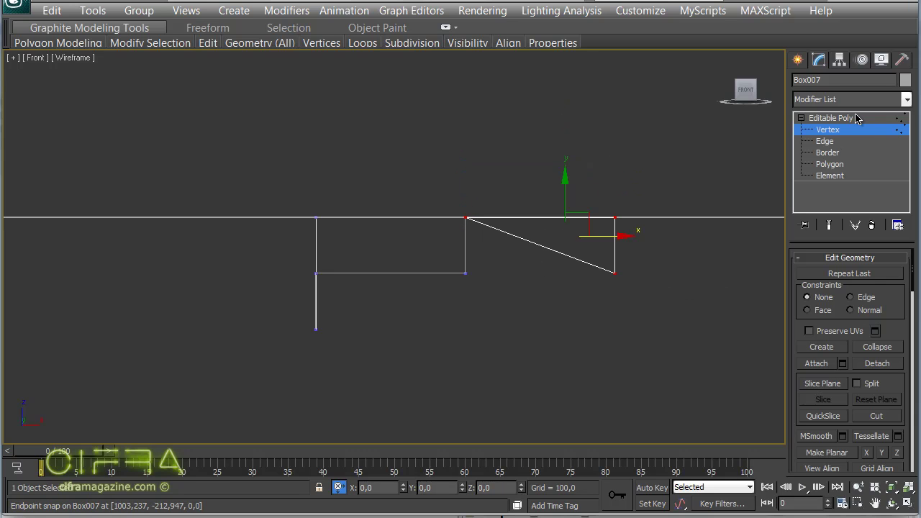
left_click(832, 118)
Set the maximized Perspective view to wireframe, angled and panned onto the stepped floor
key("alt+w")
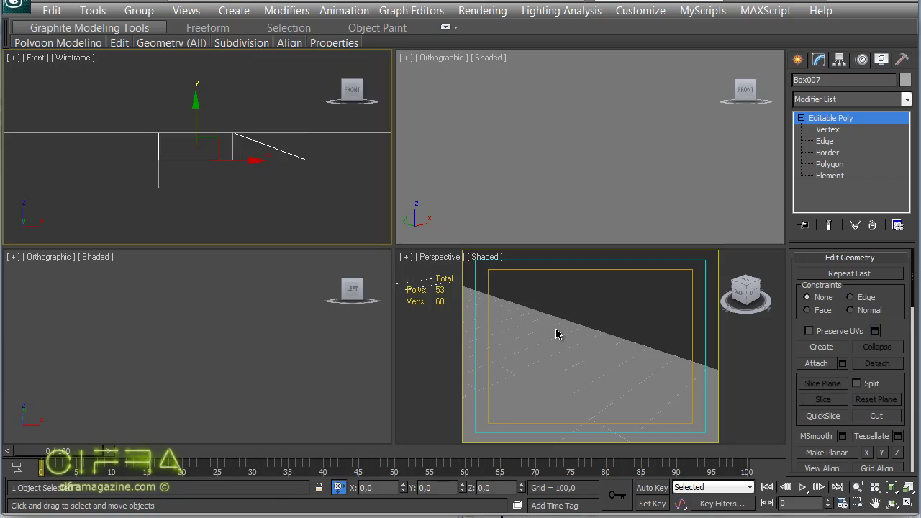
key("alt+w")
mouse_move(557, 334)
middle_mouse_down("alt")
mouse_move(416, 260)
mouse_move(493, 226)
mouse_move(450, 245)
middle_mouse_up("alt")
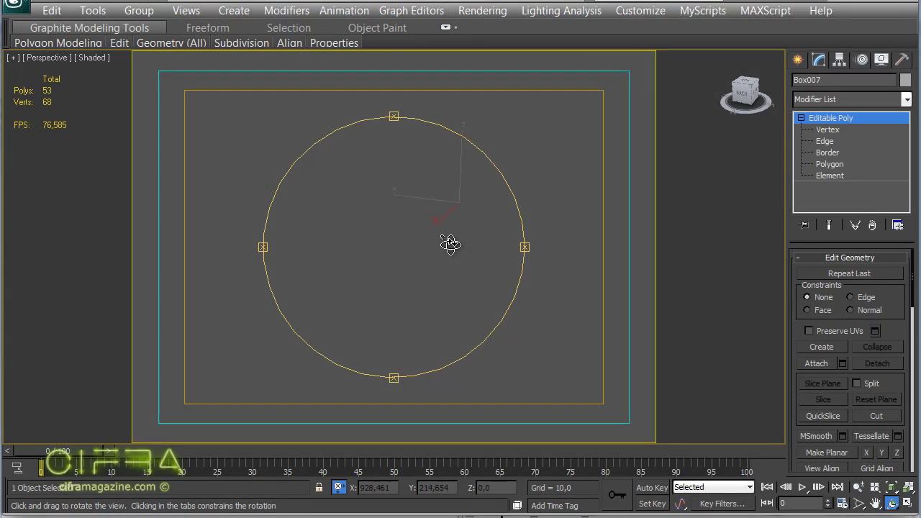
key("shift+z")
right_click(450, 245)
key("F3")
key("ctrl+p")
mouse_move(455, 251)
left_mouse_down()
mouse_move(598, 151)
mouse_move(555, 177)
left_mouse_up()
right_click(555, 190)
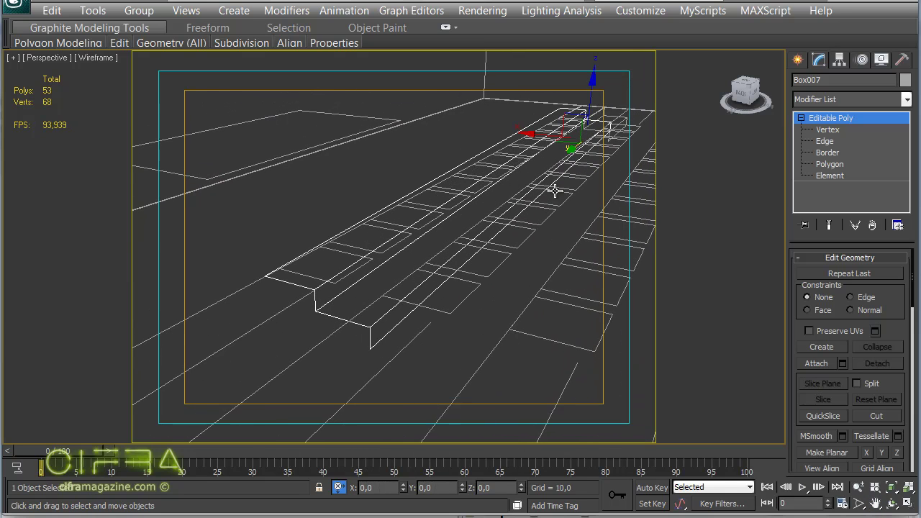
Select the lower profile vertices and snap them down onto the lower profile in Front view
left_click(841, 131)
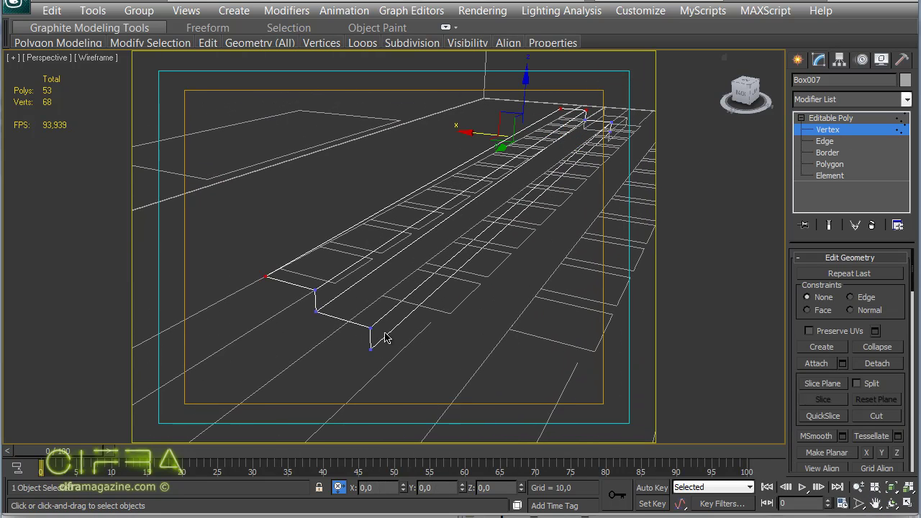
left_click_drag(384, 335, 331, 301, "ctrl")
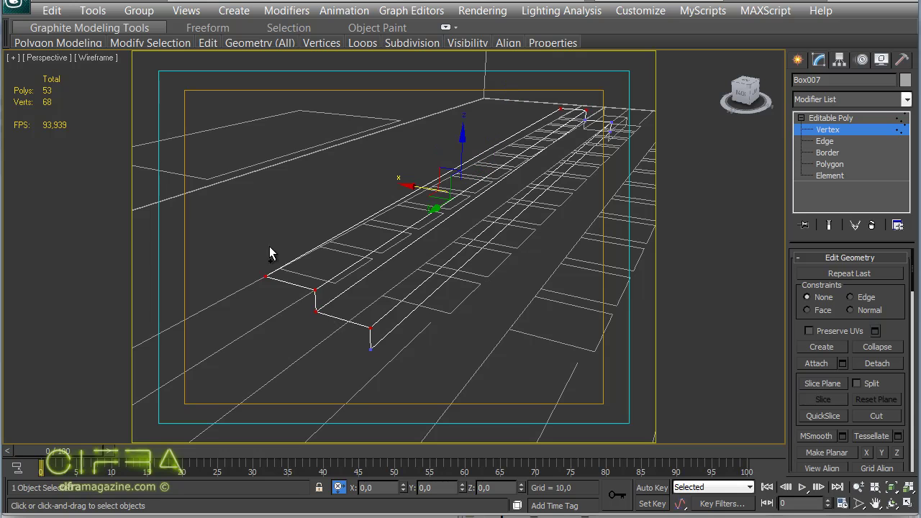
left_click_drag(407, 346, 313, 308, "ctrl")
mouse_move(563, 229)
middle_mouse_down()
mouse_move(428, 288)
mouse_move(499, 252)
mouse_move(475, 237)
middle_mouse_up()
key("alt+w")
right_click(280, 212)
key("alt+w")
left_click_drag(465, 163, 465, 216)
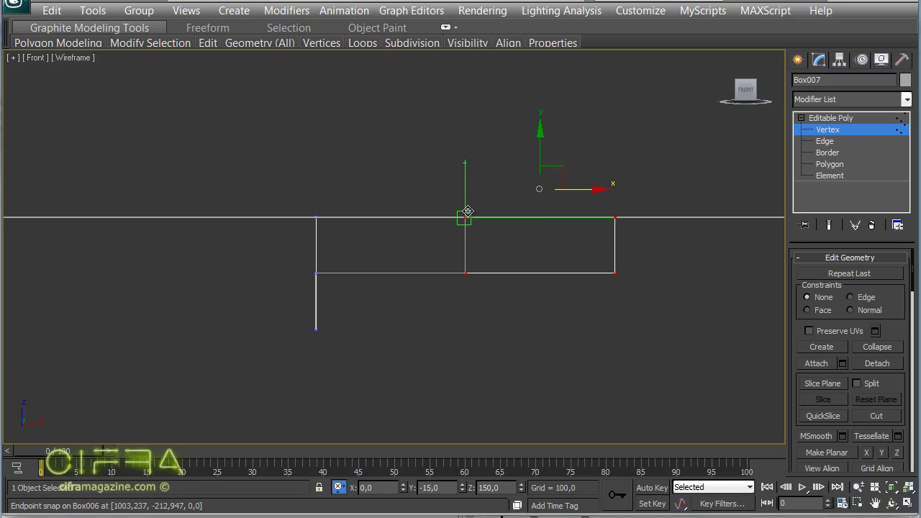
Change the snapping mode and snap the box's top vertices down onto the floor line
key("alt+w")
right_click(553, 333)
key("alt+w")
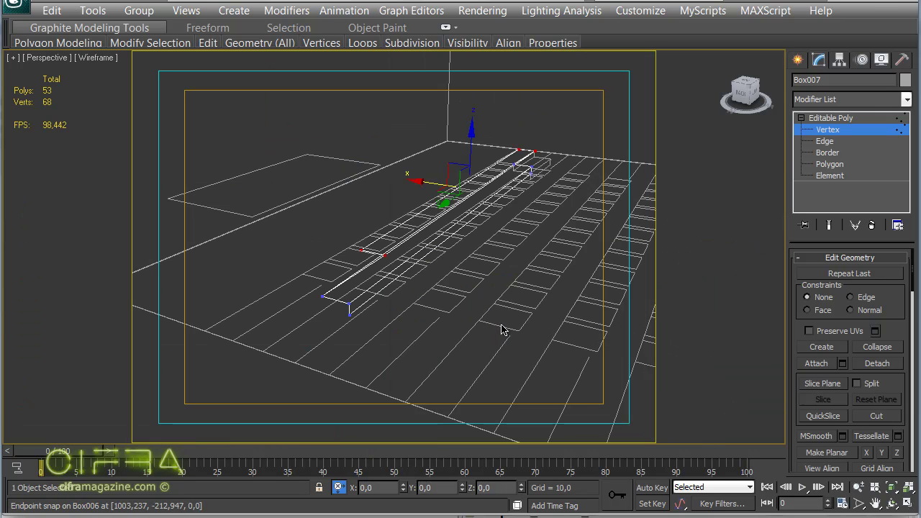
left_click_drag(503, 330, 503, 330)
key("alt+6")
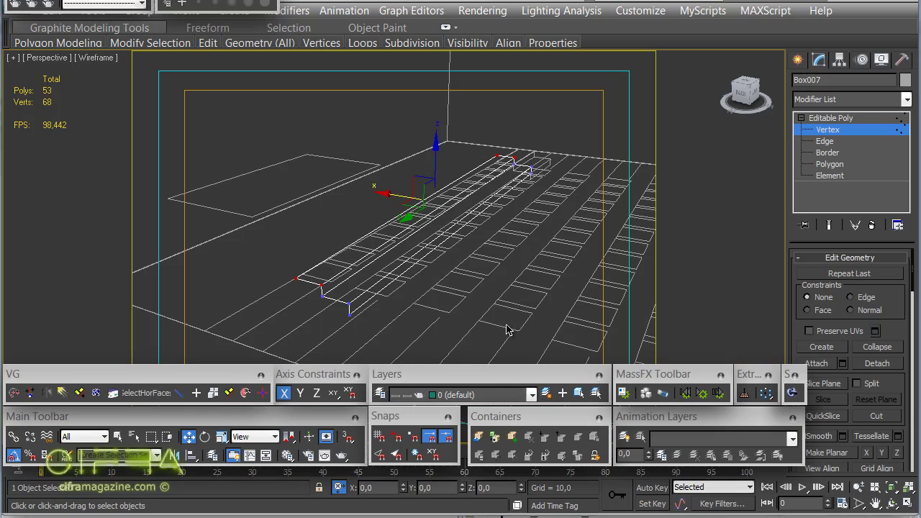
left_click_drag(348, 437, 351, 464)
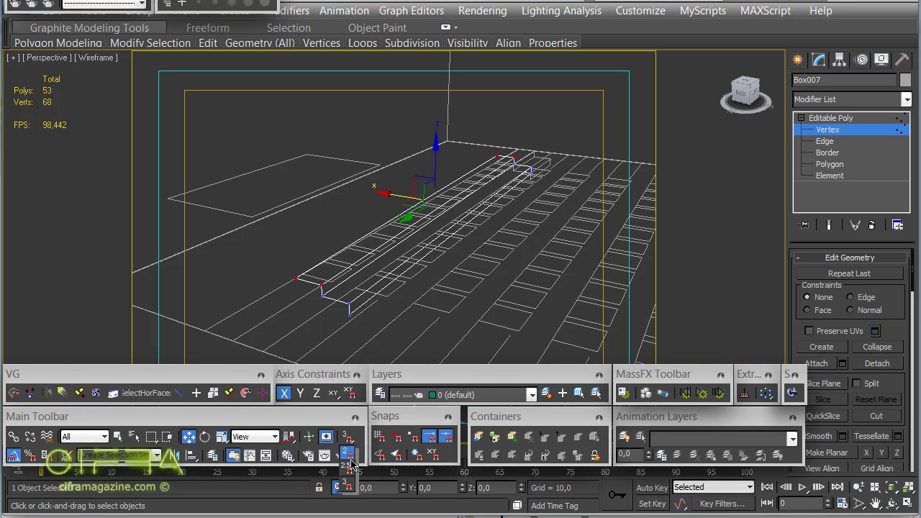
key("alt+6")
key("alt+w")
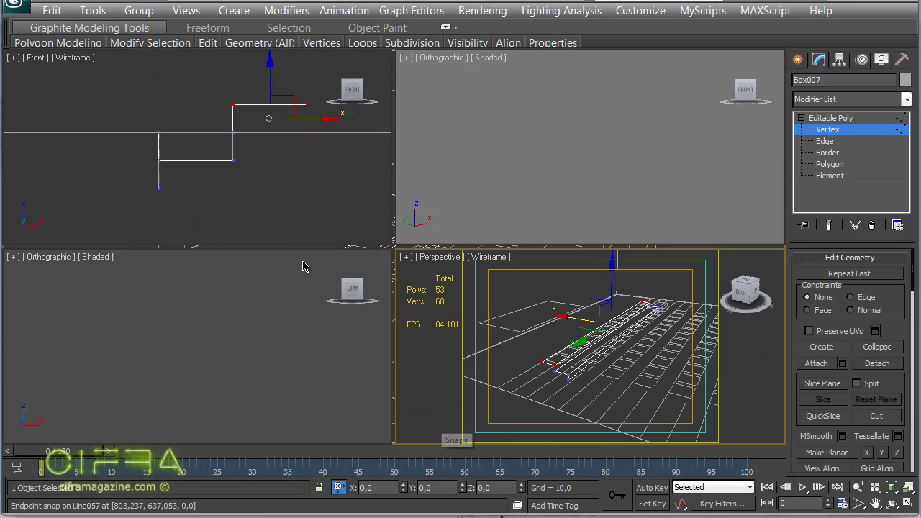
key("alt+w")
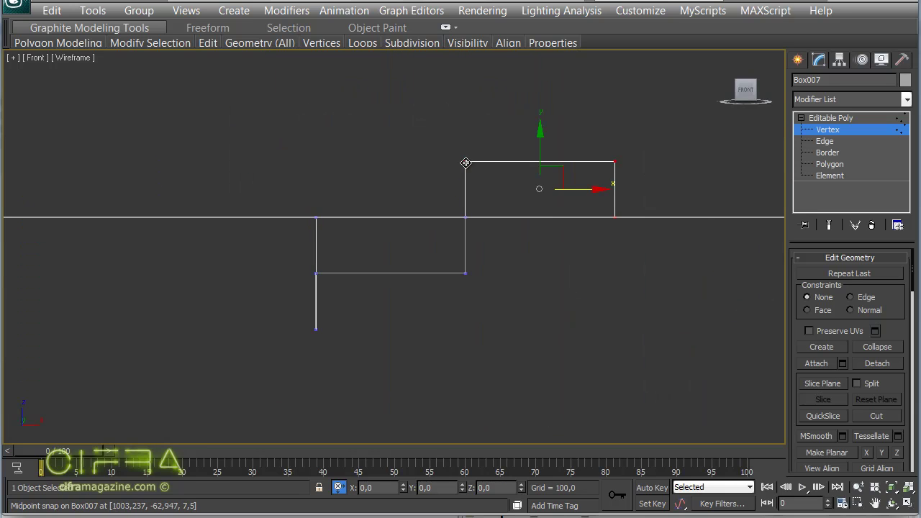
left_click_drag(466, 163, 469, 262)
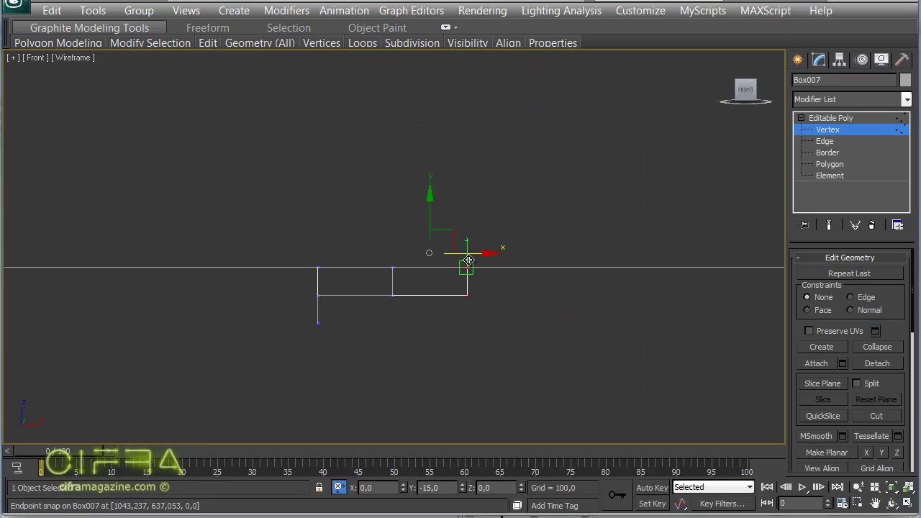
Weld the overlapping vertices, reducing 68 vertices to 66, and return to object level
key("alt+w")
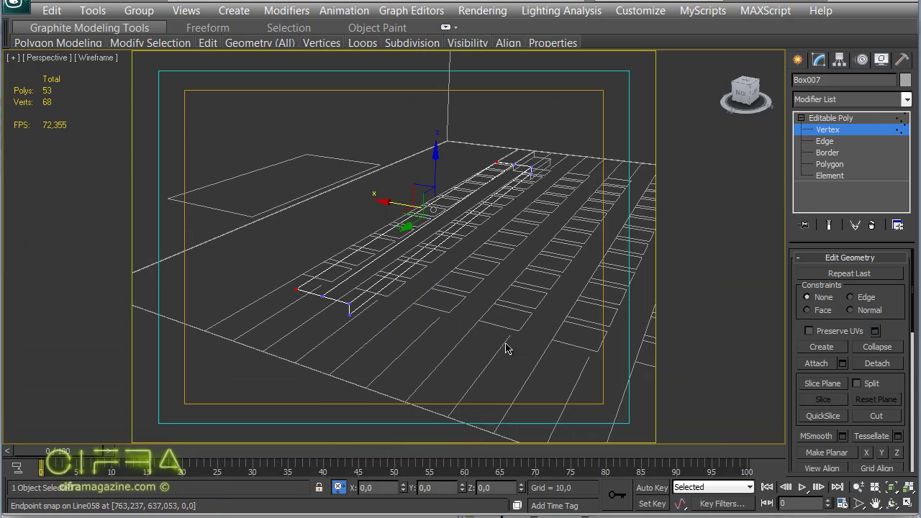
left_click(476, 318)
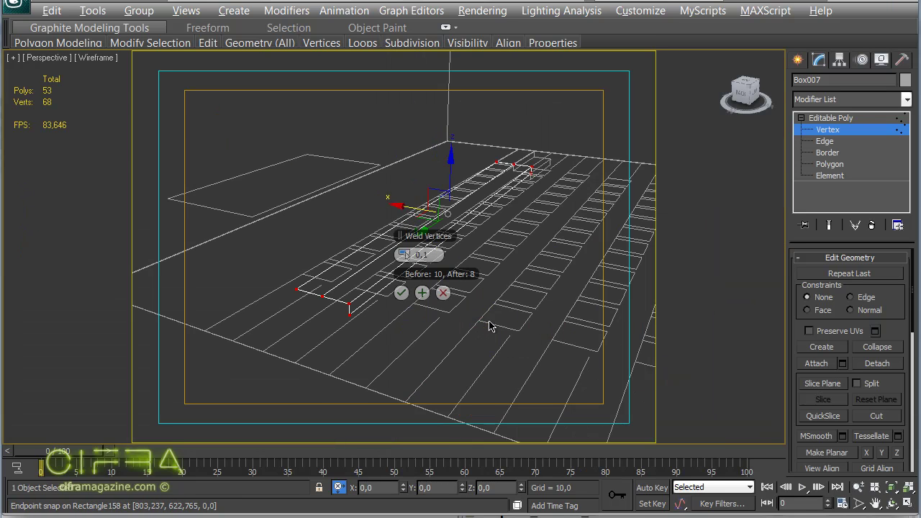
left_click(402, 293)
left_click(504, 291)
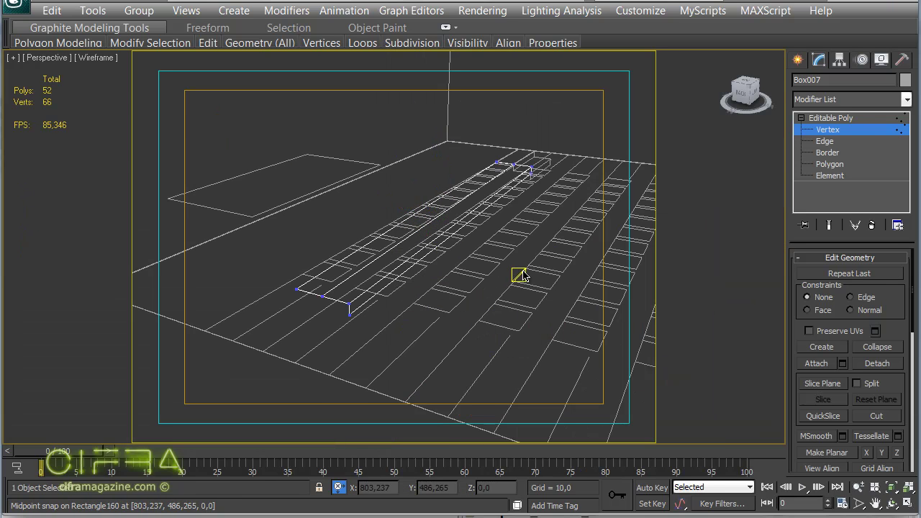
left_click(864, 119)
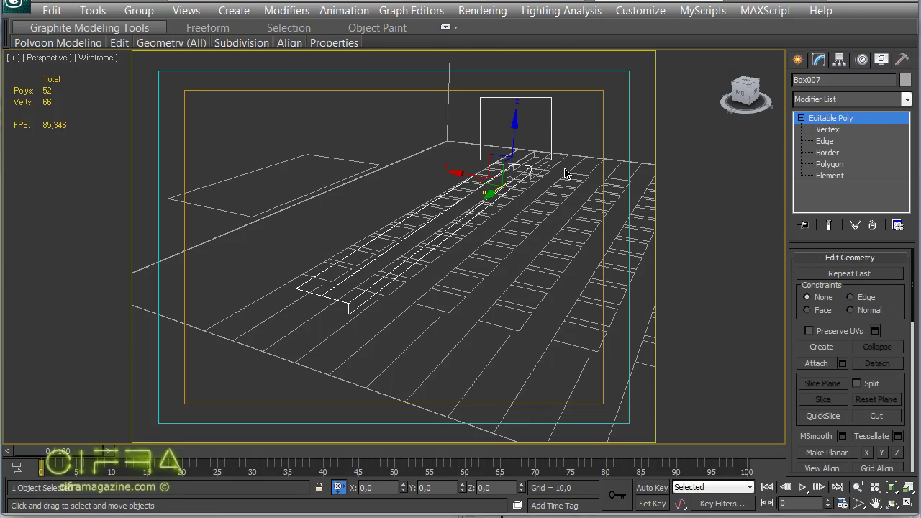
In Top view, Shift-drag the aisle step piece to create a copy of it
key("ctrl+d")
key("alt+w")
left_click(255, 152)
key("alt+w")
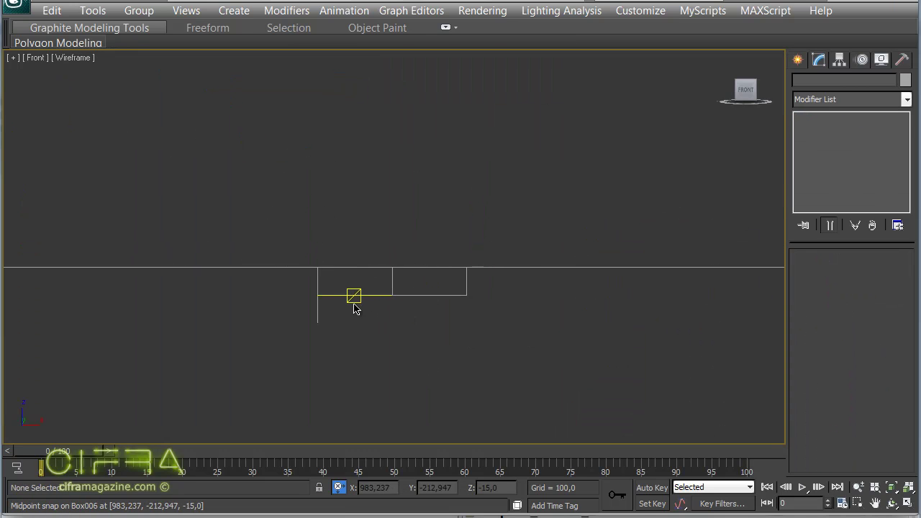
key("t")
scroll(502, 290, "up", 5)
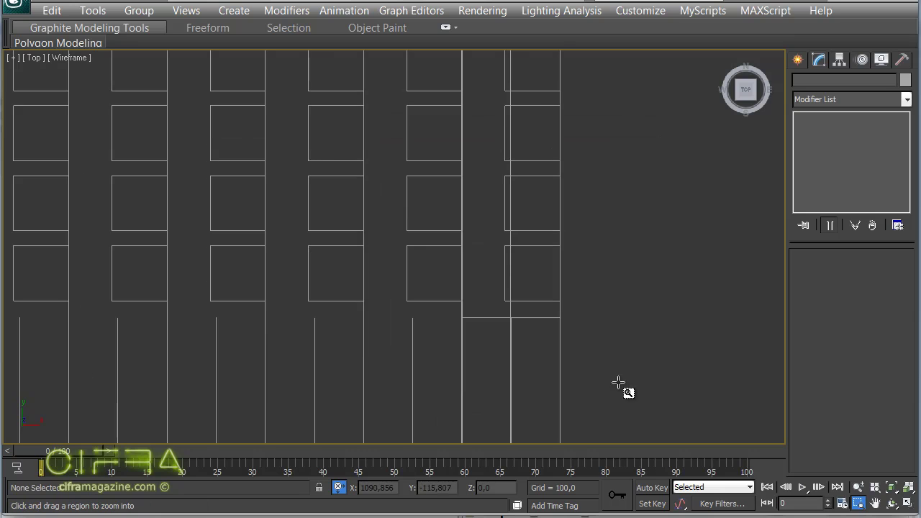
scroll(603, 283, "up", 2)
left_click(513, 234)
scroll(514, 234, "down", 3)
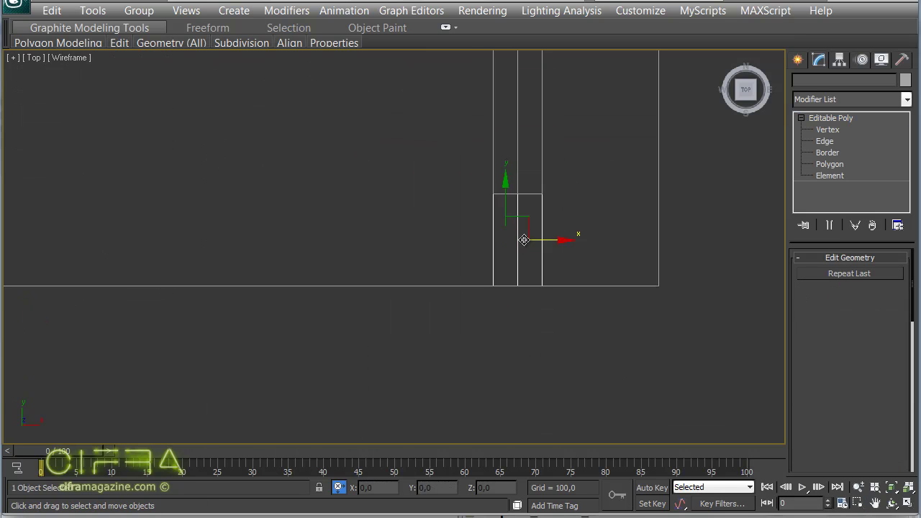
scroll(524, 238, "down", 2)
left_click_drag(586, 342, 571, 268, "shift")
left_click(425, 308)
Mirror the copy and snap it onto the lower box's endpoint
key("alt+m")
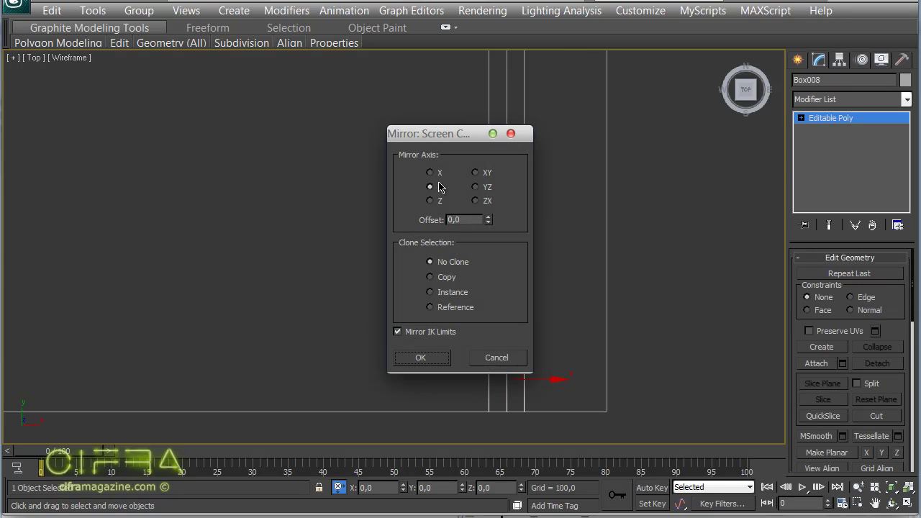
left_click(424, 358)
scroll(528, 314, "down", 2)
scroll(507, 309, "down", 2)
scroll(507, 165, "up", 4)
scroll(512, 158, "up", 2)
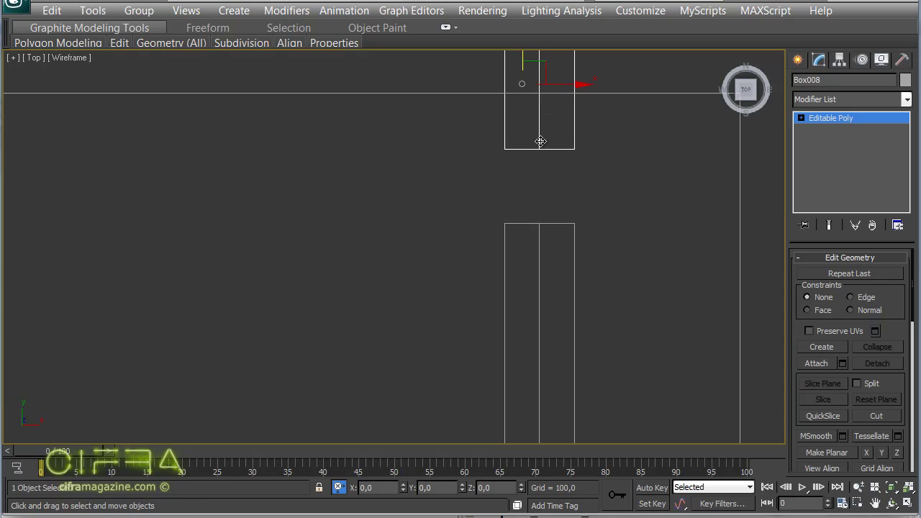
left_click(540, 148)
left_click_drag(539, 148, 540, 224)
Box-select the three seating pieces and isolate them with Alt+Q
scroll(569, 183, "down", 3)
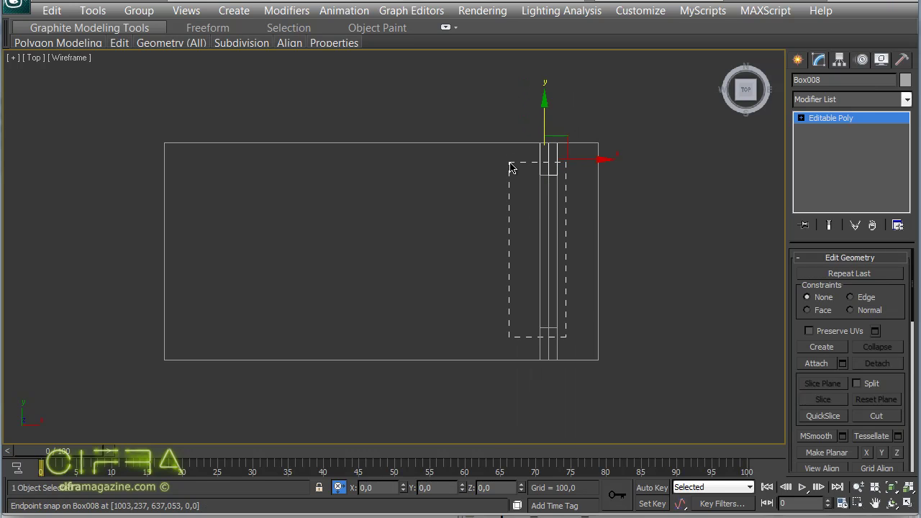
left_click_drag(510, 167, 514, 193)
key("alt+q")
Switch to Shaded + Edged Faces, select Box007 and select its end vertices
key("alt+w")
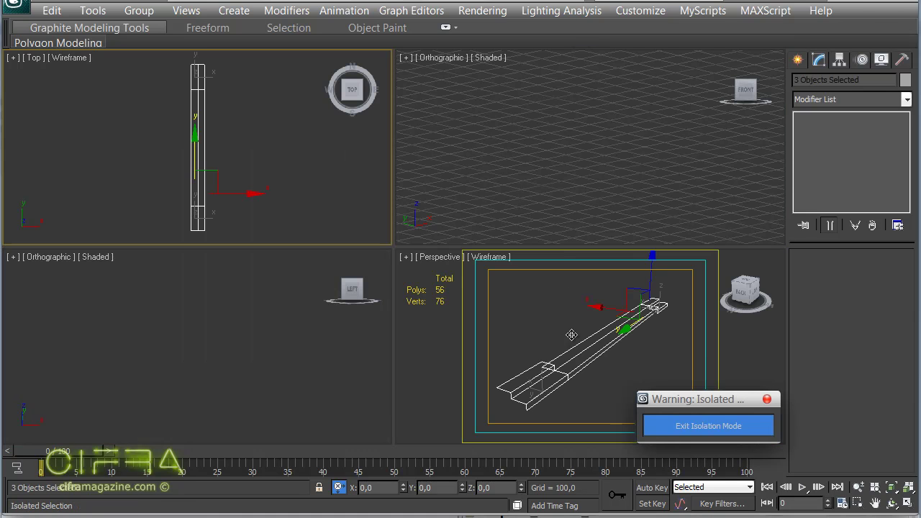
key("alt+w")
left_click(516, 330)
key("F3")
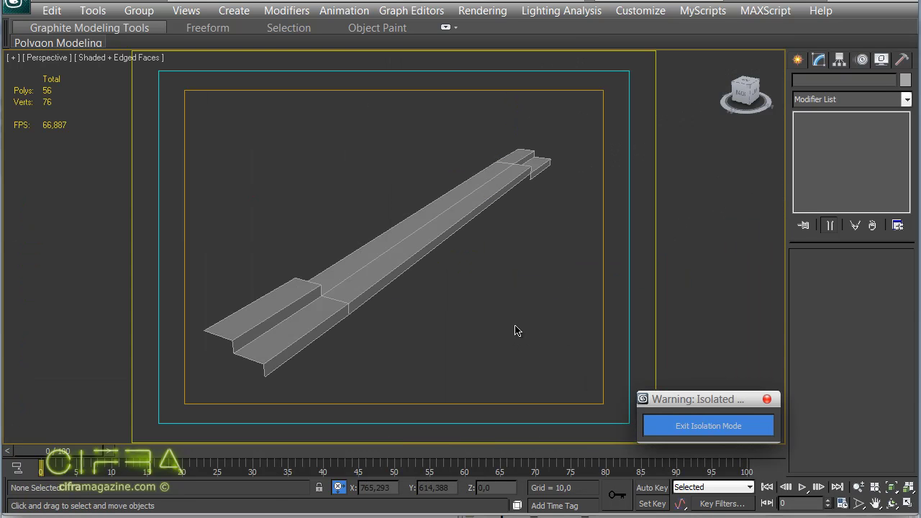
left_click(449, 265)
key("ctrl+r")
mouse_move(449, 265)
left_mouse_down()
mouse_move(429, 236)
mouse_move(353, 214)
mouse_move(403, 237)
mouse_move(433, 226)
left_mouse_up()
right_click(433, 225)
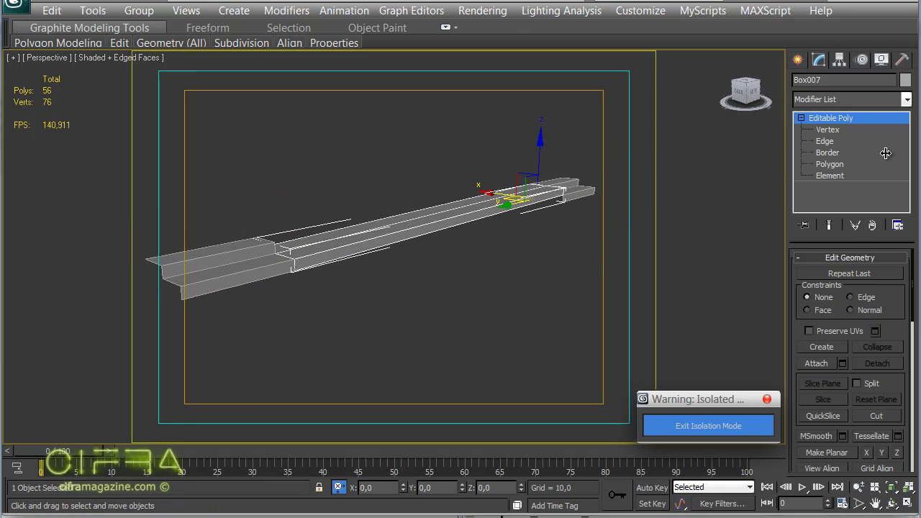
left_click(875, 133)
left_click_drag(382, 349, 176, 170)
Check the vertices in Front view, then start aligning Box007 to Box006
key("alt+w")
key("alt+w")
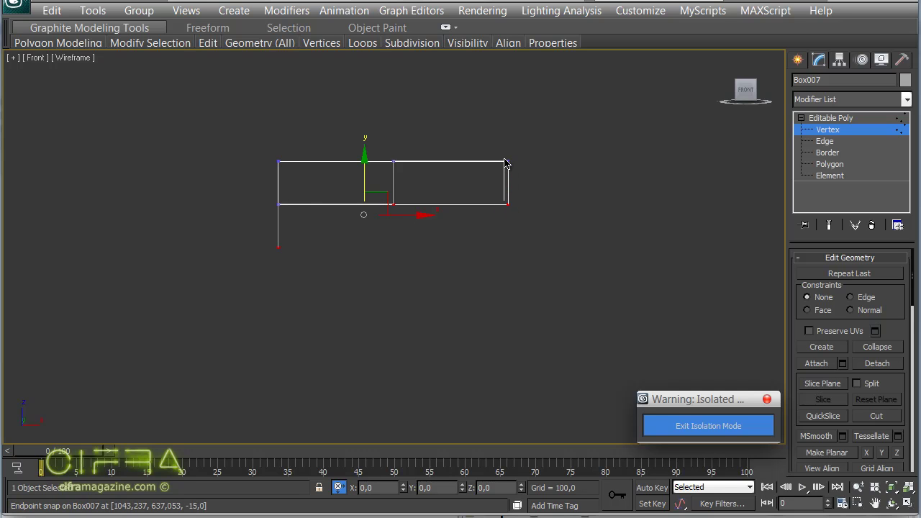
key("alt+w")
key("alt+w")
key("ctrl+r")
left_click_drag(424, 237, 406, 233)
right_click(479, 220)
left_click(830, 129)
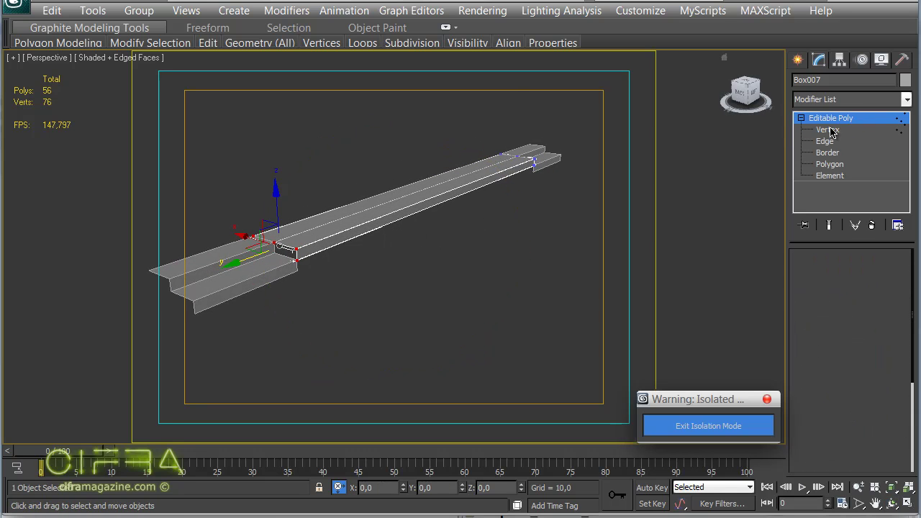
key("alt+a")
left_click(555, 163)
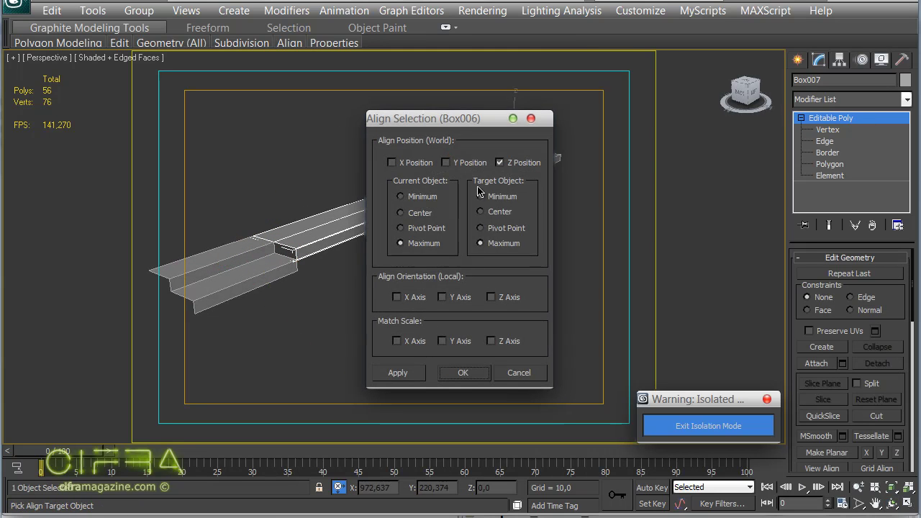
Align Box007 to Box006 on Z with Current and Target both Minimum, then reselect Box007
left_click(508, 198)
left_click(427, 200)
left_click(467, 369)
middle_click_drag(438, 233, 410, 252, "alt")
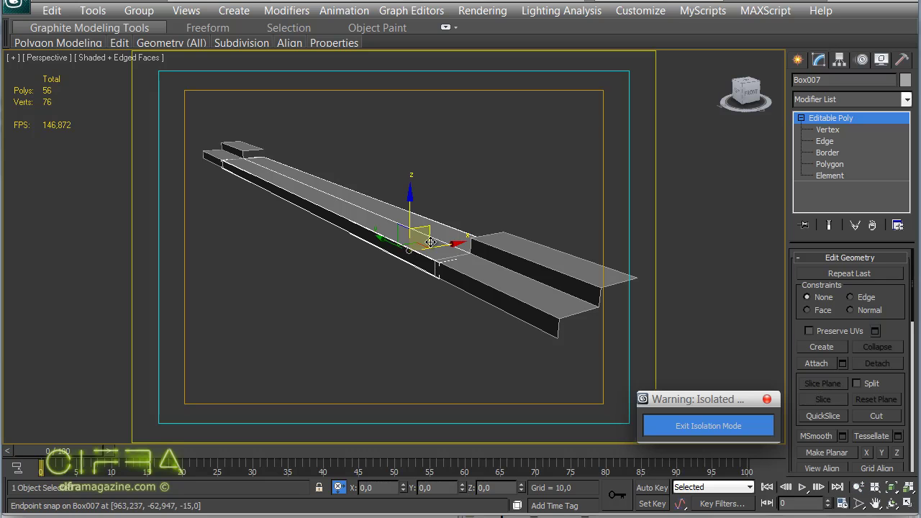
left_click(575, 186)
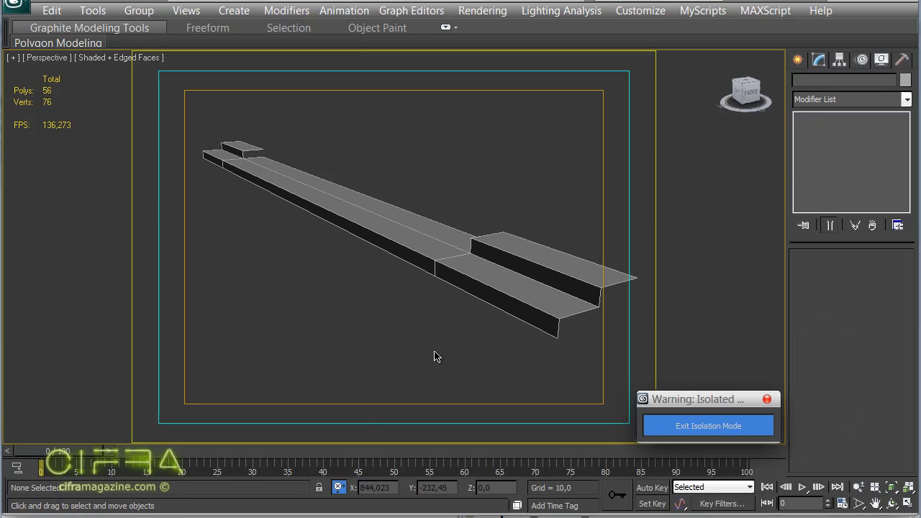
left_click(356, 214)
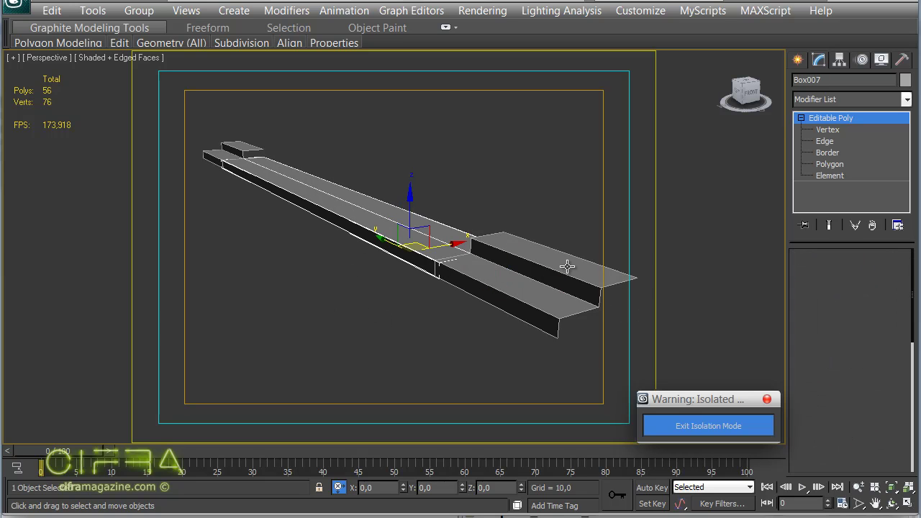
Attach both end boxes to Box007 and inspect the joins
right_click(402, 226)
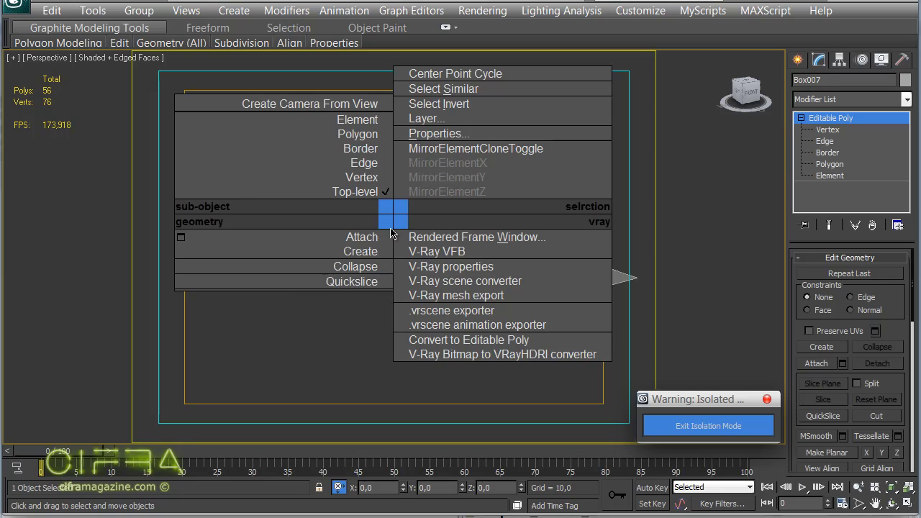
left_click(363, 238)
left_click(543, 268)
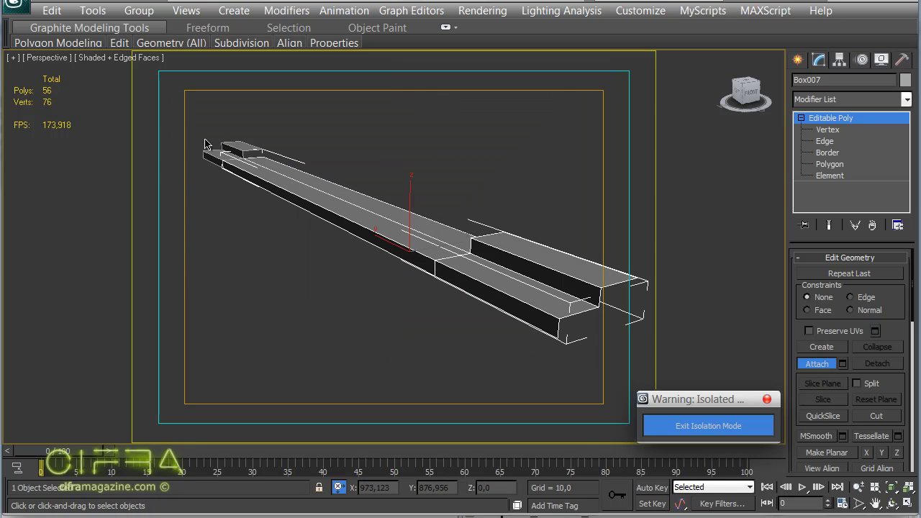
left_click(229, 149)
right_click(230, 149)
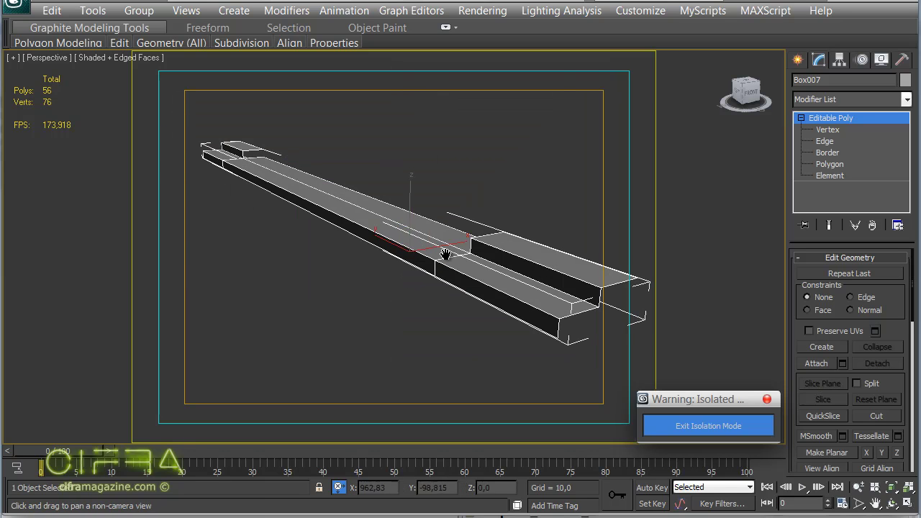
middle_click_drag(420, 280, 517, 212, "alt")
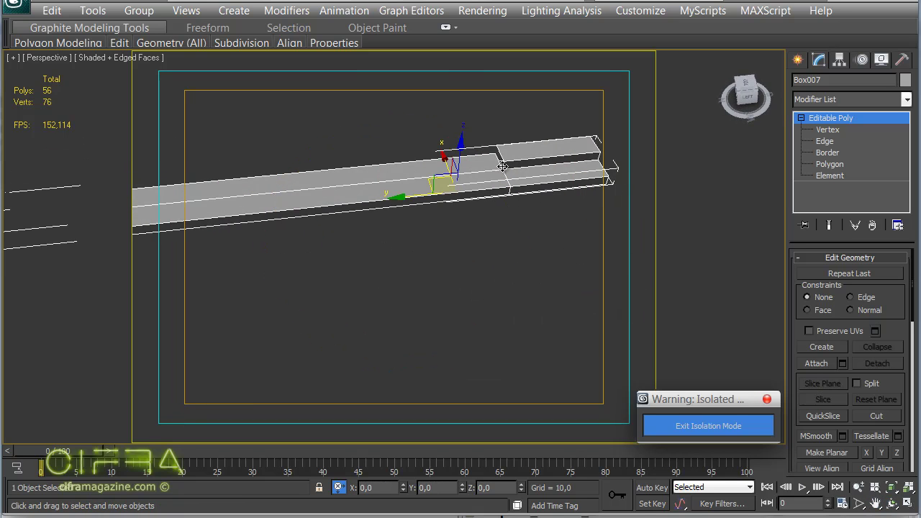
mouse_move(411, 226)
middle_mouse_down("alt")
mouse_move(409, 171)
mouse_move(385, 253)
middle_mouse_up("alt")
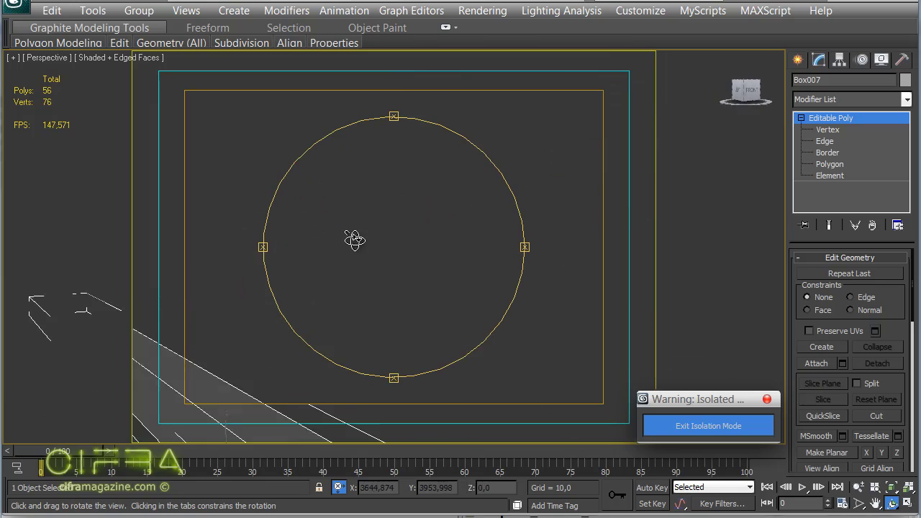
mouse_move(385, 253)
middle_mouse_down("alt")
mouse_move(384, 302)
mouse_move(439, 225)
mouse_move(408, 230)
mouse_move(428, 274)
mouse_move(469, 234)
middle_mouse_up("alt")
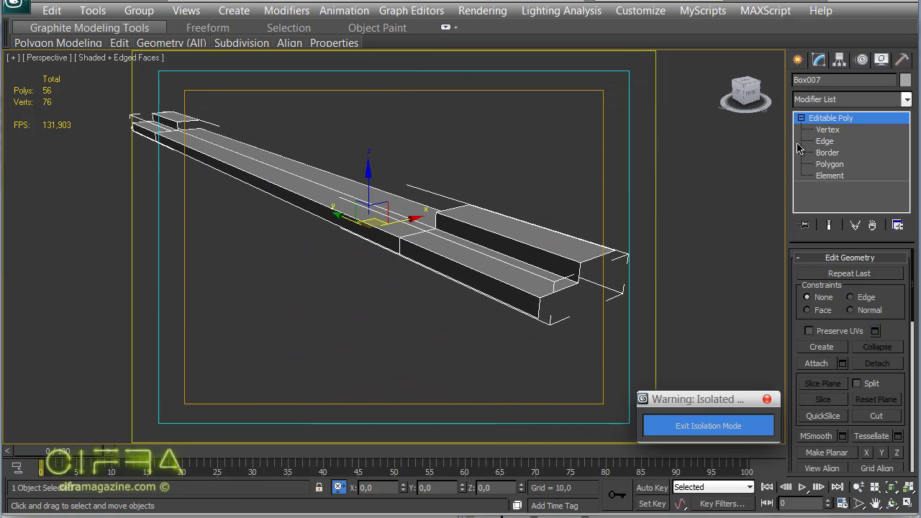
Weld Box007's vertices with threshold 0,1, then select the edges around the gap
left_click(828, 129)
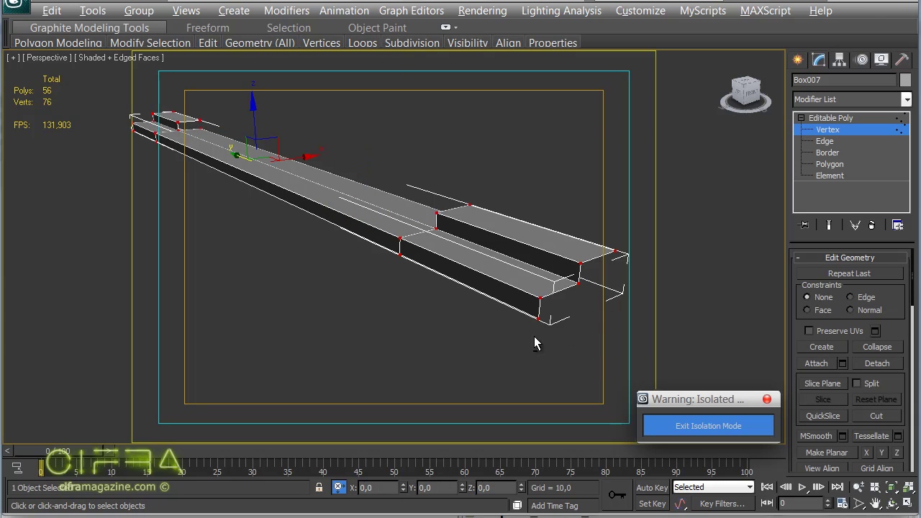
key("ctrl+shift+w")
left_click_drag(430, 237, 354, 303)
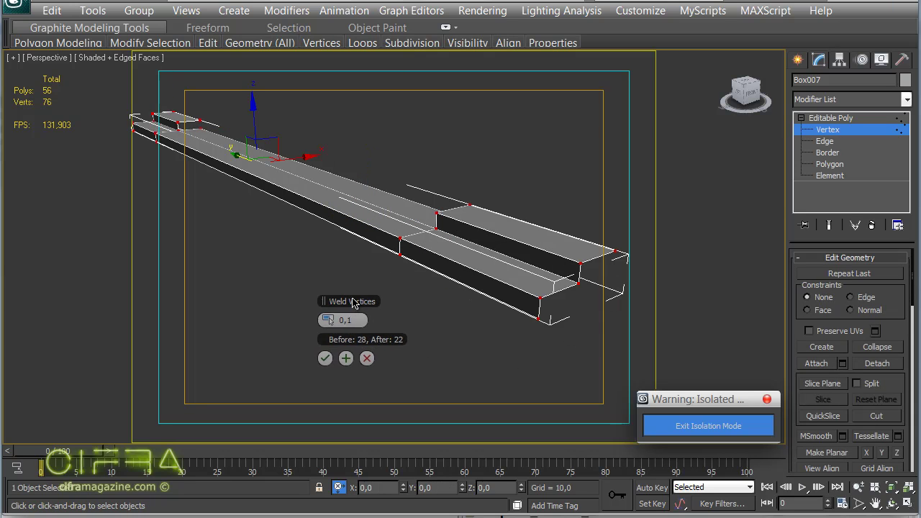
left_click(325, 358)
left_click(835, 141)
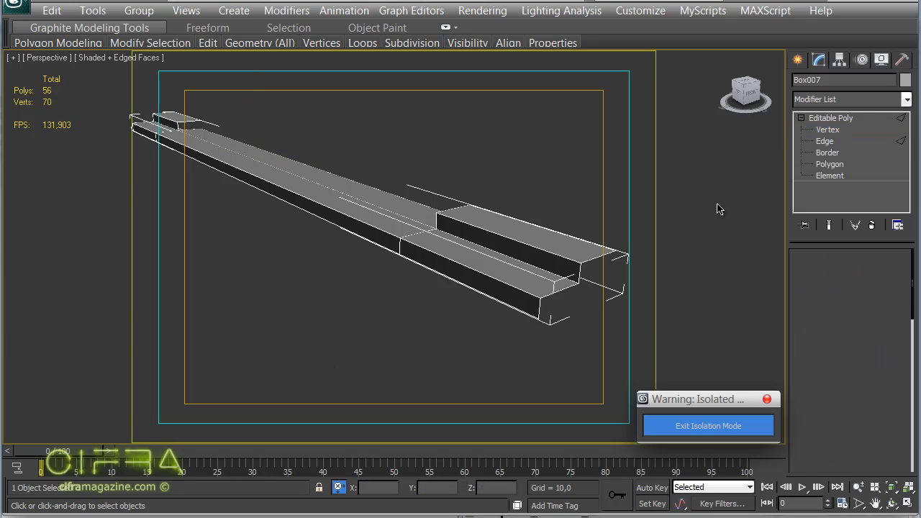
left_click(465, 228)
key("z")
mouse_move(504, 274)
middle_mouse_down("alt")
mouse_move(444, 267)
mouse_move(432, 204)
mouse_move(380, 202)
middle_mouse_up("alt")
Select the strip's open-end edges and bridge them to close the end
key("ctrl+z")
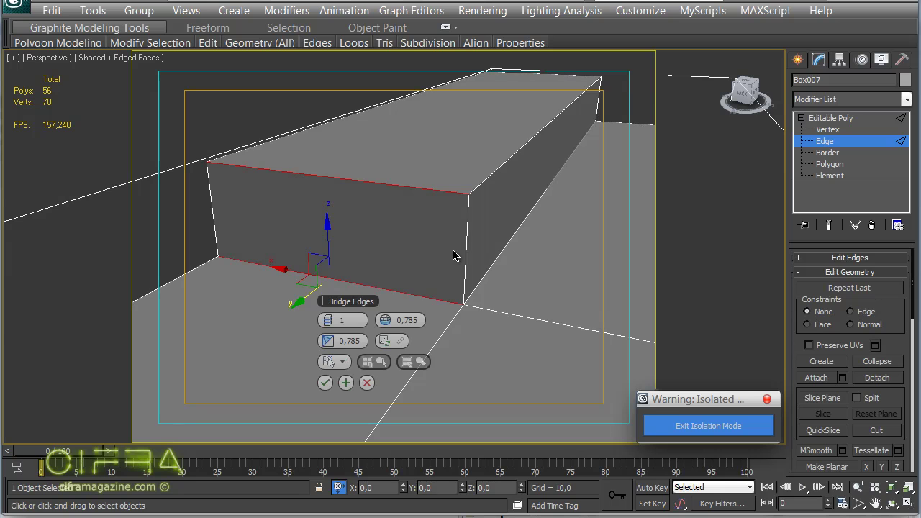
mouse_move(328, 389)
middle_mouse_down("alt")
mouse_move(270, 261)
mouse_move(516, 359)
middle_mouse_up("alt")
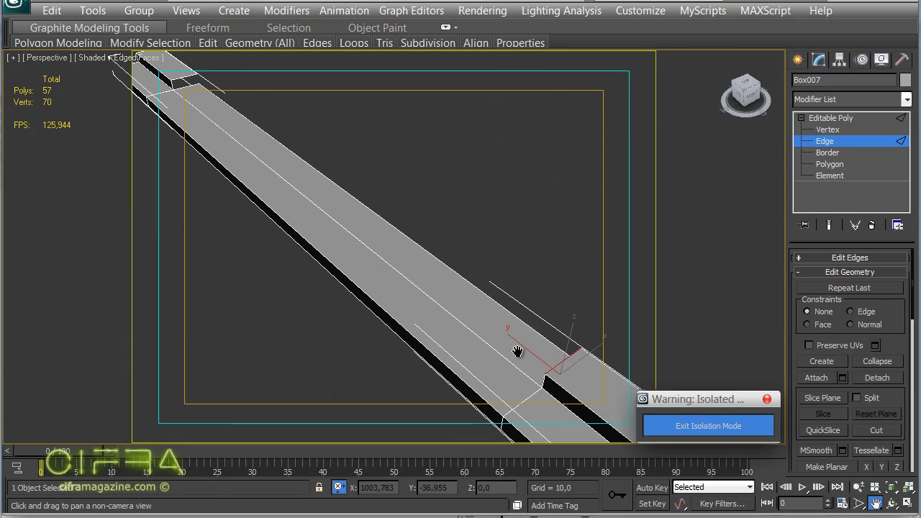
scroll(288, 185, "down", 5)
middle_click_drag(251, 185, 289, 168, "alt")
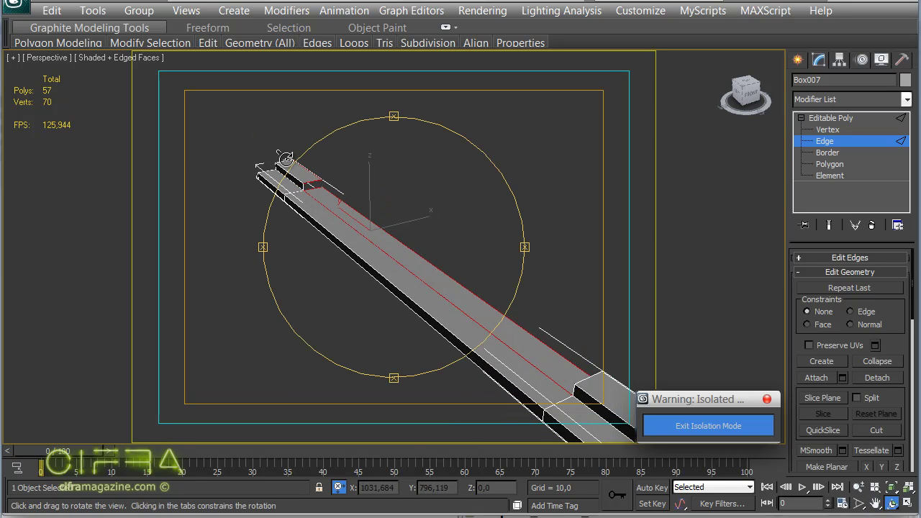
scroll(439, 244, "up", 3)
scroll(442, 241, "up", 2)
scroll(434, 280, "up", 2)
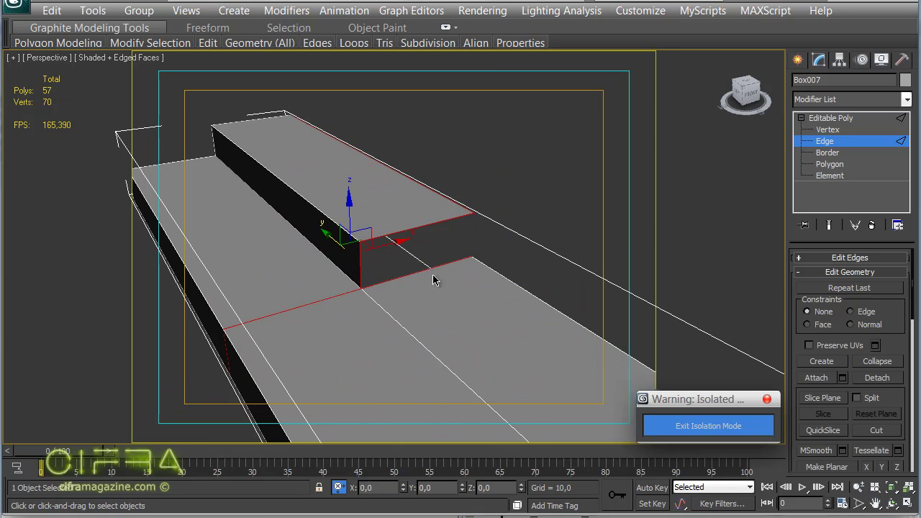
left_click_drag(432, 277, 408, 222)
key("semicolon")
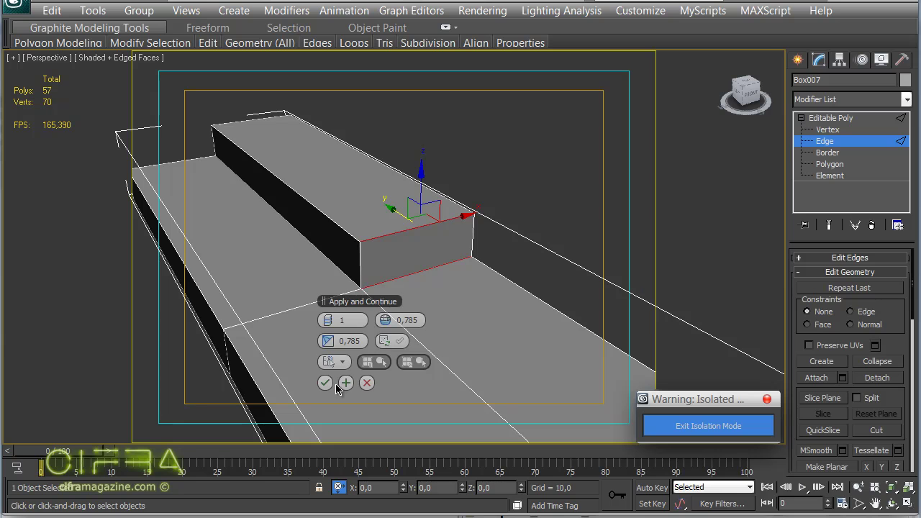
left_click(332, 385)
scroll(331, 385, "down", 5)
mouse_move(332, 385)
middle_mouse_down("alt")
mouse_move(442, 298)
mouse_move(545, 288)
mouse_move(350, 304)
mouse_move(401, 281)
mouse_move(551, 306)
mouse_move(404, 278)
mouse_move(415, 273)
mouse_move(470, 307)
mouse_move(566, 252)
mouse_move(530, 285)
mouse_move(531, 259)
mouse_move(530, 286)
mouse_move(342, 257)
mouse_move(387, 216)
middle_mouse_up("alt")
scroll(444, 226, "down", 3)
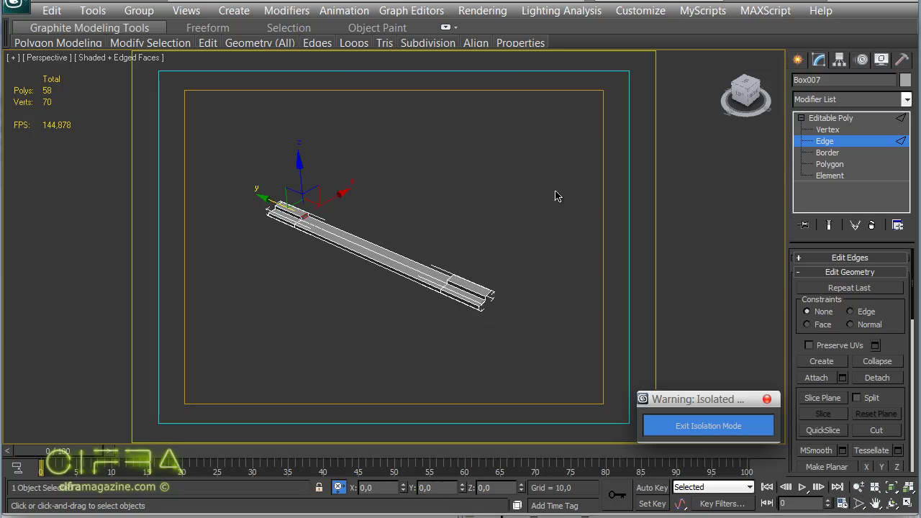
Return to the Editable Poly level, exit isolation and maximize a single view
left_click(851, 118)
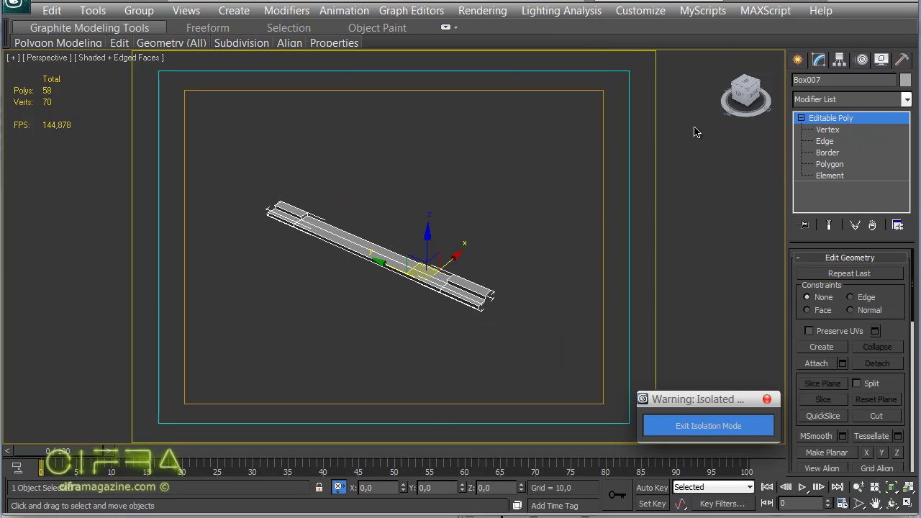
left_click(717, 418)
key("alt+w")
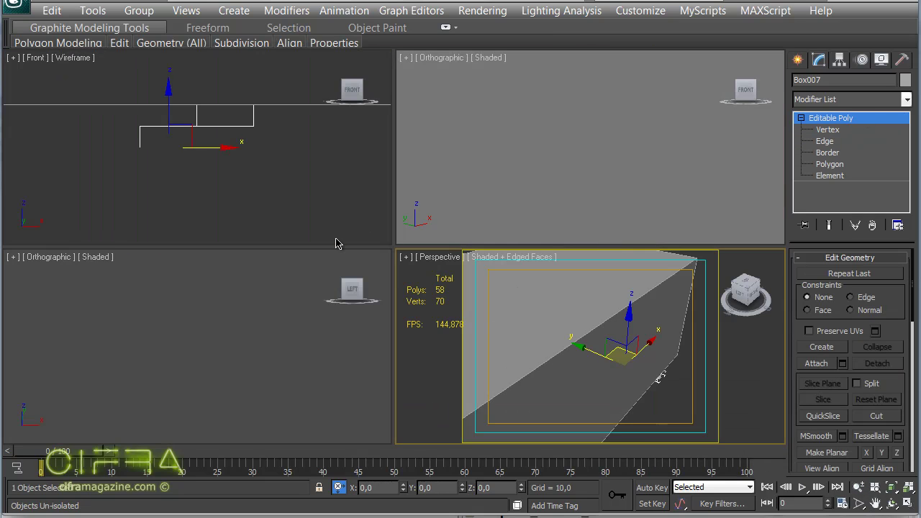
right_click(339, 246)
key("alt+w")
scroll(425, 263, "down", 2)
scroll(395, 257, "down", 2)
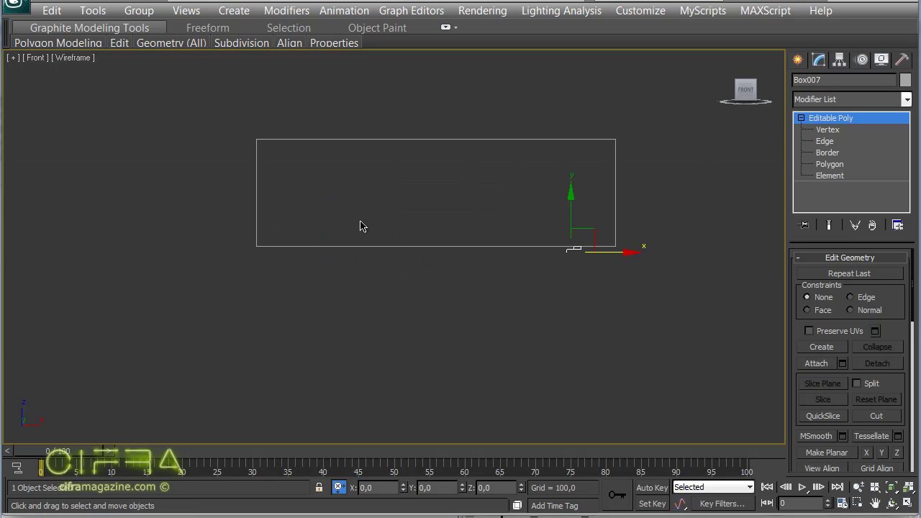
In Top view, snap the step strip onto the seating row lines
key("t")
scroll(432, 245, "down", 3)
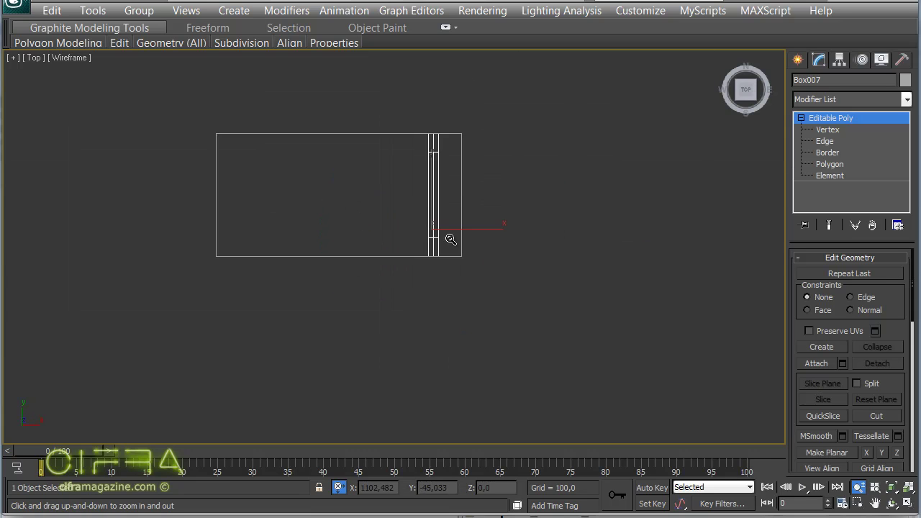
middle_click_drag(456, 240, 551, 293)
left_click_drag(615, 289, 472, 288)
scroll(432, 298, "up", 3)
scroll(420, 324, "up", 3)
left_click_drag(425, 137, 420, 171)
scroll(366, 353, "up", 5)
left_click_drag(368, 375, 294, 385)
scroll(418, 325, "down", 5)
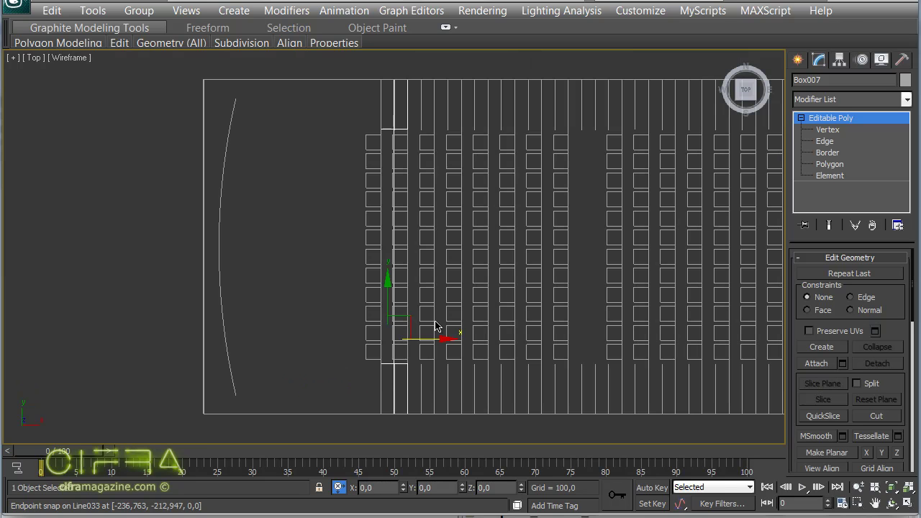
In Perspective view, raise the strip 30 units on Z
key("alt+w")
key("alt+w")
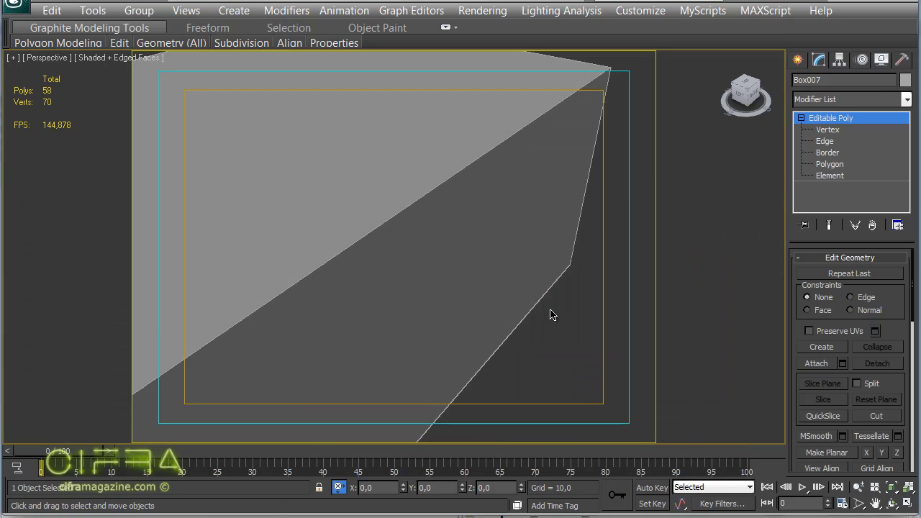
middle_click_drag(555, 314, 539, 308, "alt")
key("alt+z")
left_click_drag(436, 239, 437, 200)
mouse_move(436, 199)
middle_mouse_down("alt")
mouse_move(405, 230)
mouse_move(343, 241)
middle_mouse_up("alt")
left_click_drag(458, 204, 466, 208)
right_click(465, 208)
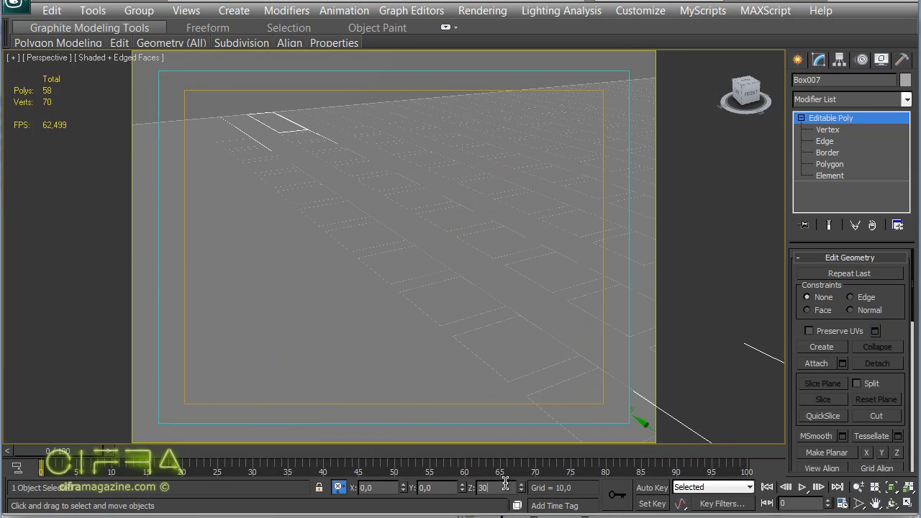
key("Return")
mouse_move(403, 249)
middle_mouse_down()
mouse_move(367, 232)
mouse_move(391, 212)
mouse_move(390, 254)
mouse_move(397, 243)
mouse_move(388, 195)
mouse_move(422, 257)
mouse_move(462, 298)
middle_mouse_up()
scroll(461, 298, "up", 2)
Go back to Top view full screen, then to Front view with Move active
key("alt+w")
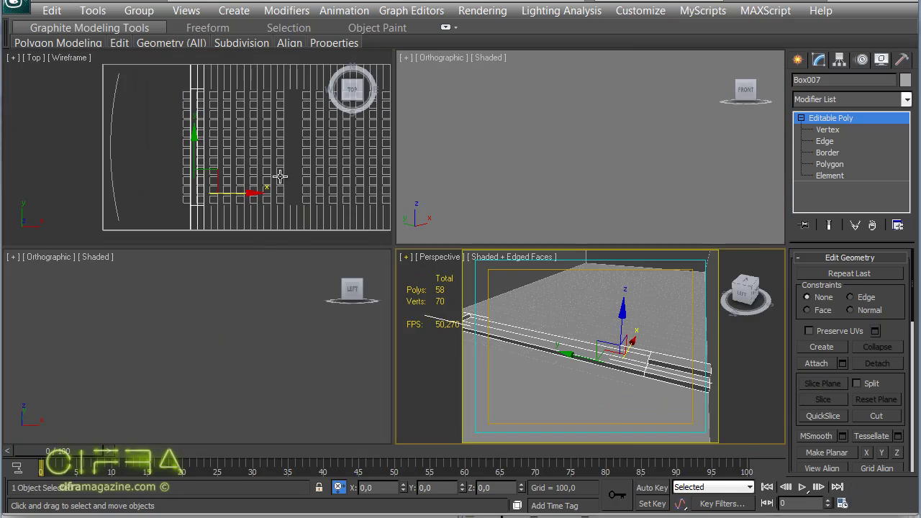
key("alt+w")
key("alt+z")
scroll(402, 300, "up", 1)
key("w")
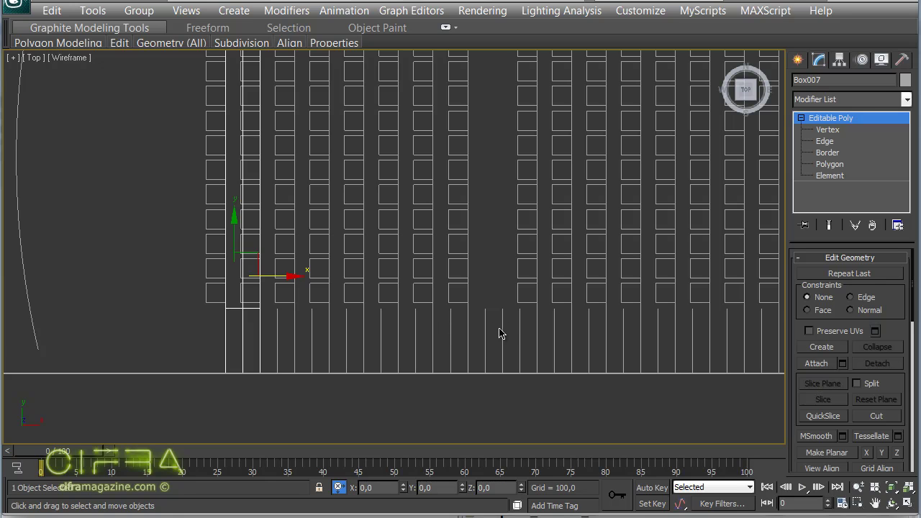
key("f")
scroll(374, 341, "down", 3)
Shift-drag the step onto the next riser's corner to make stair copies
mouse_move(271, 336)
left_mouse_down("shift")
mouse_move(508, 247)
mouse_move(501, 254)
left_mouse_up("shift")
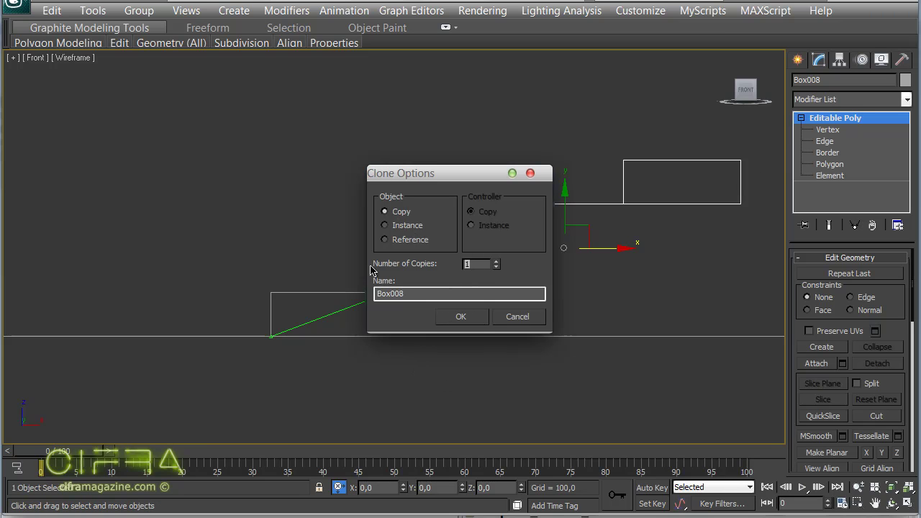
left_click(462, 317)
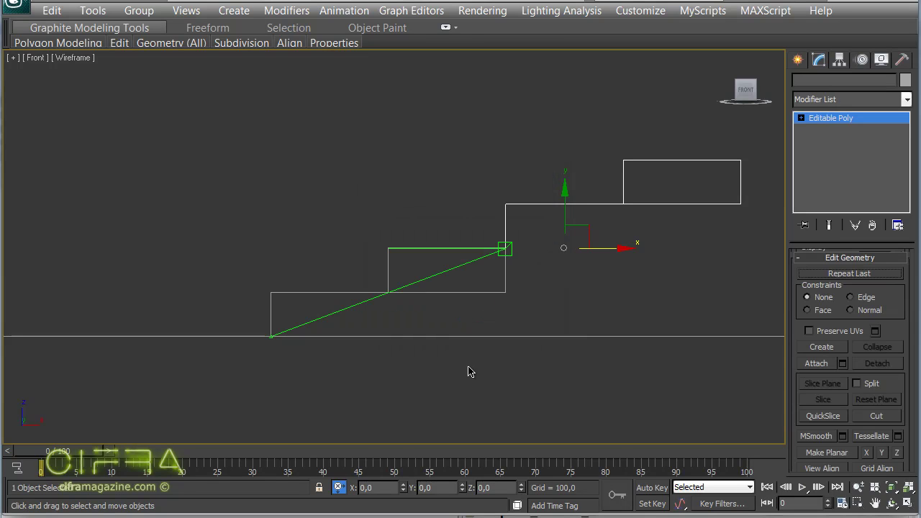
left_click(430, 304)
scroll(446, 288, "down", 2)
scroll(601, 269, "down", 2)
Select the top step, check it in plan view, then return to Front view
left_click(575, 193)
key("t")
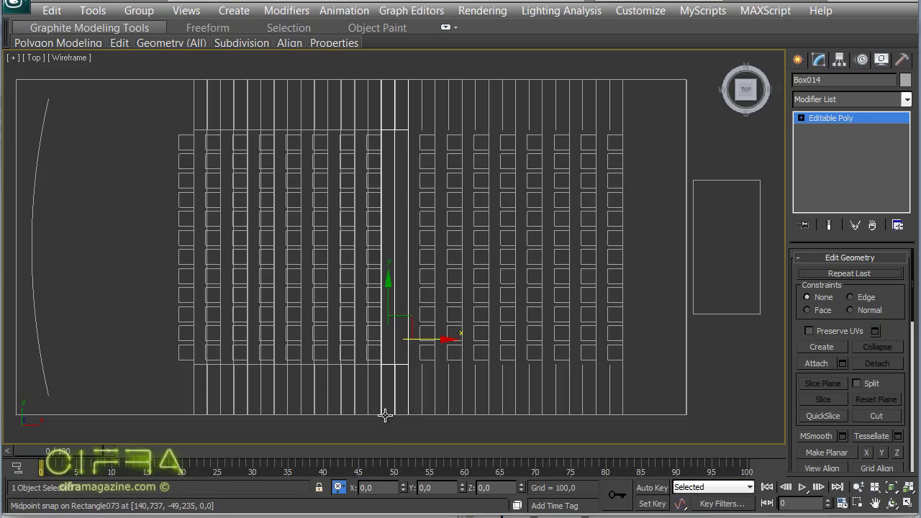
scroll(395, 396, "up", 2)
scroll(405, 370, "up", 1)
scroll(481, 324, "up", 1)
scroll(476, 321, "down", 1)
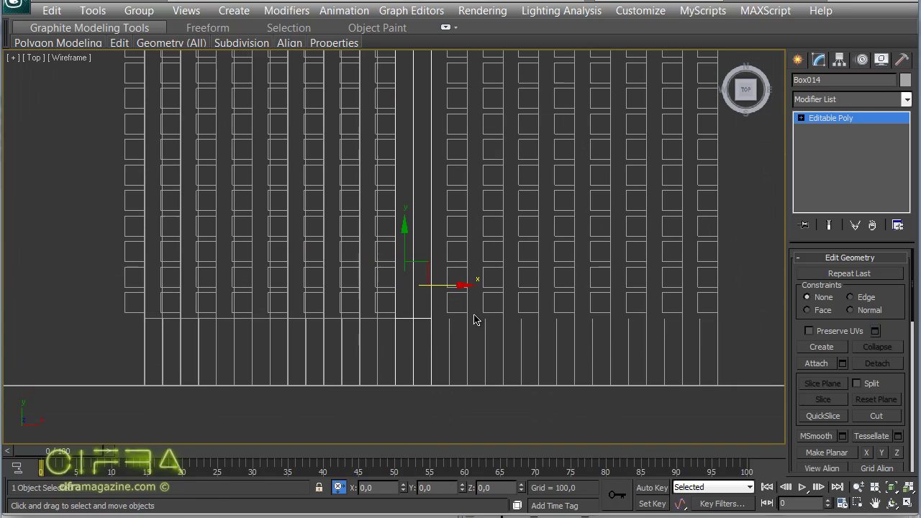
scroll(440, 283, "down", 1)
scroll(429, 329, "down", 1)
scroll(428, 301, "up", 2)
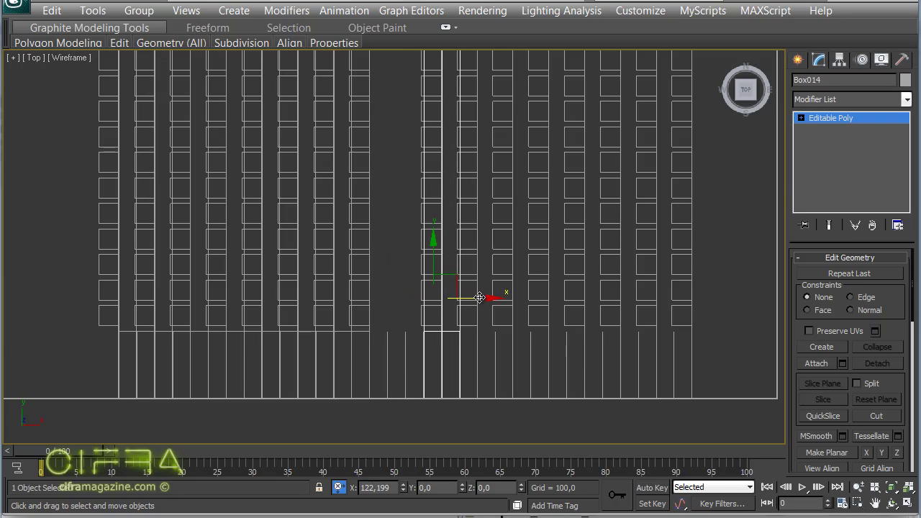
scroll(425, 396, "up", 5)
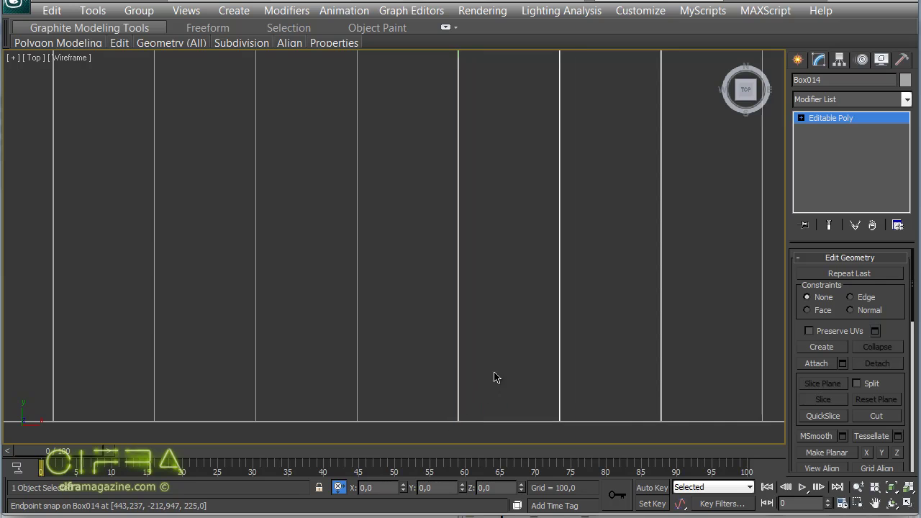
scroll(491, 359, "down", 5)
key("f")
scroll(472, 288, "down", 4)
scroll(439, 266, "down", 2)
Add six more step copies up to the next corner
left_click_drag(394, 275, 500, 231, "shift")
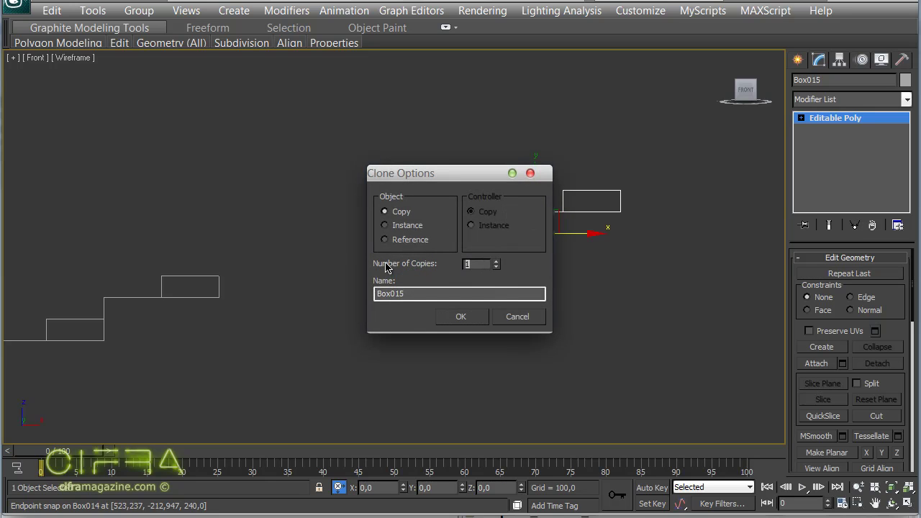
left_click(455, 317)
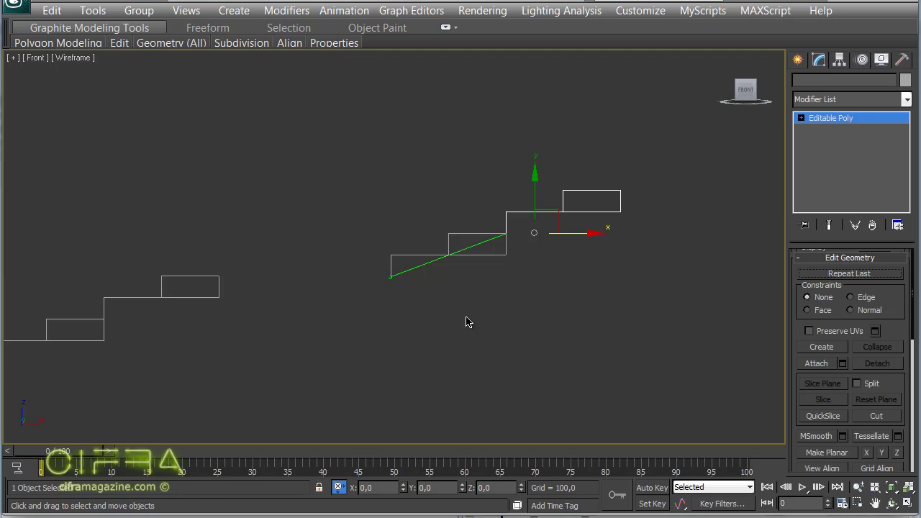
scroll(431, 272, "down", 2)
In plan view, clone one copy Box021 sideways and offset its X
key("t")
scroll(432, 270, "down", 2)
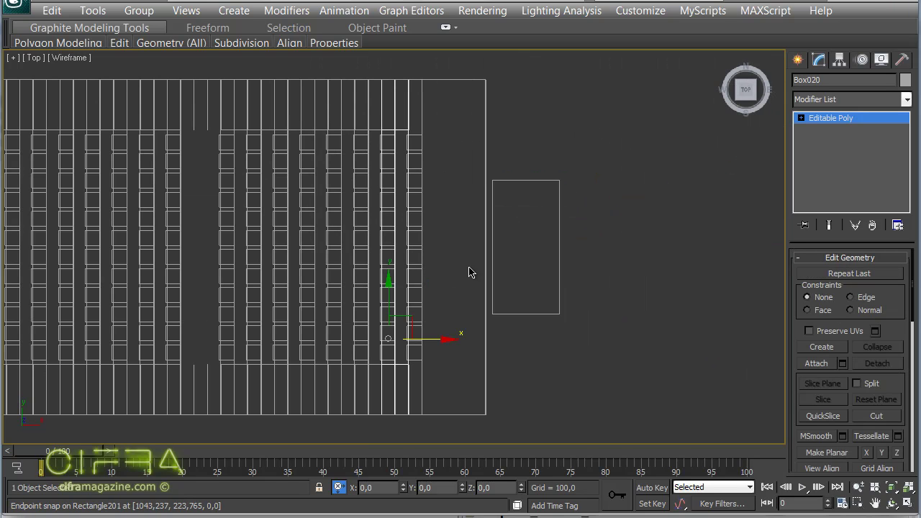
scroll(430, 351, "up", 1)
scroll(469, 288, "up", 2)
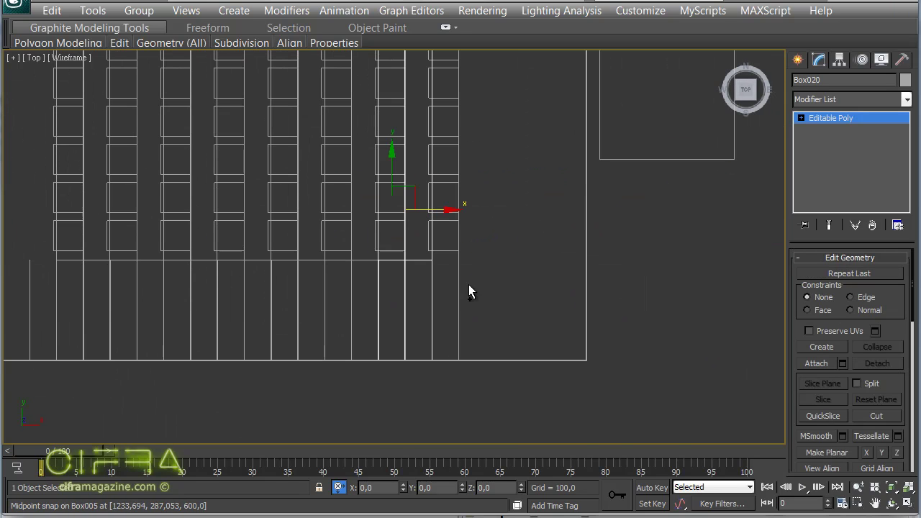
left_click_drag(468, 288, 415, 265, "shift")
left_click(424, 308)
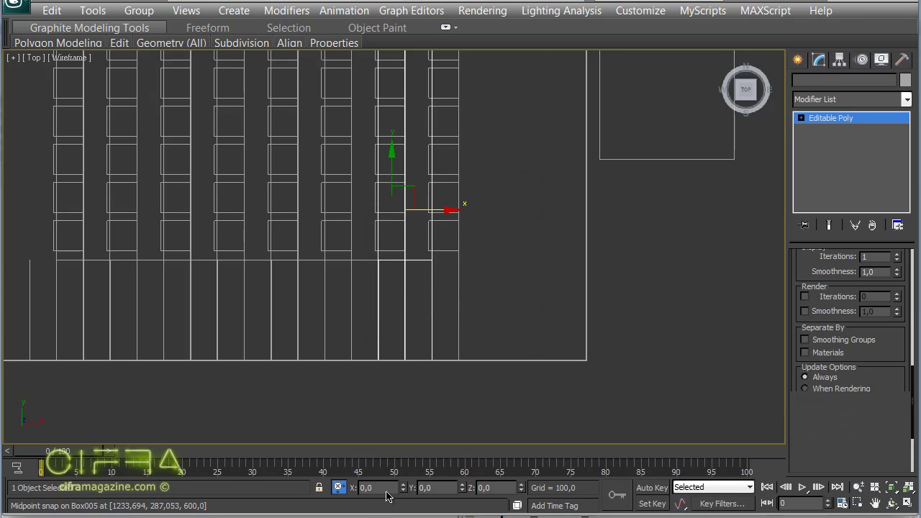
type("8")
key("Tab")
key("Tab")
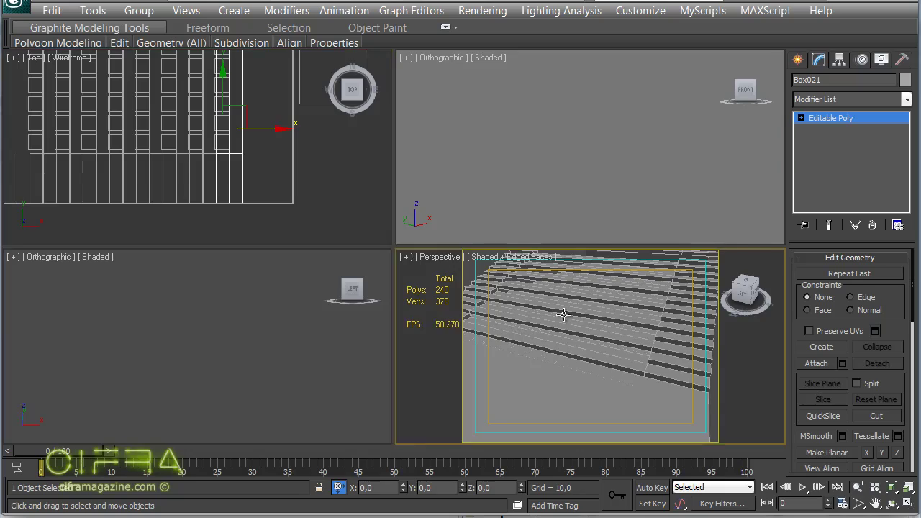
Orbit and pan a full-screen Perspective view around the stepped seating floor
key("alt+w")
mouse_move(472, 222)
middle_mouse_down("alt")
mouse_move(456, 242)
mouse_move(421, 239)
mouse_move(401, 218)
mouse_move(370, 265)
mouse_move(379, 240)
mouse_move(370, 250)
mouse_move(379, 267)
mouse_move(477, 232)
mouse_move(494, 257)
mouse_move(494, 238)
mouse_move(432, 203)
mouse_move(424, 250)
mouse_move(460, 271)
middle_mouse_up("alt")
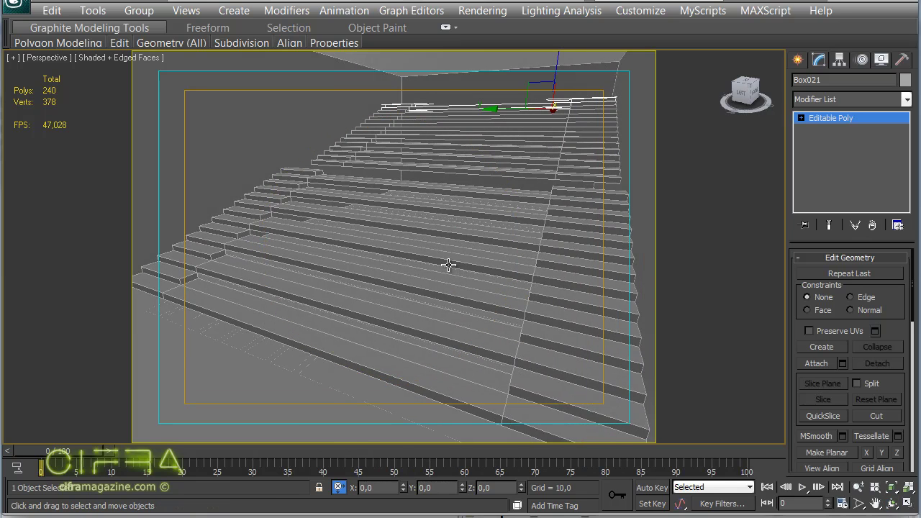
mouse_move(451, 234)
middle_mouse_down()
mouse_move(452, 243)
mouse_move(459, 113)
middle_mouse_up()
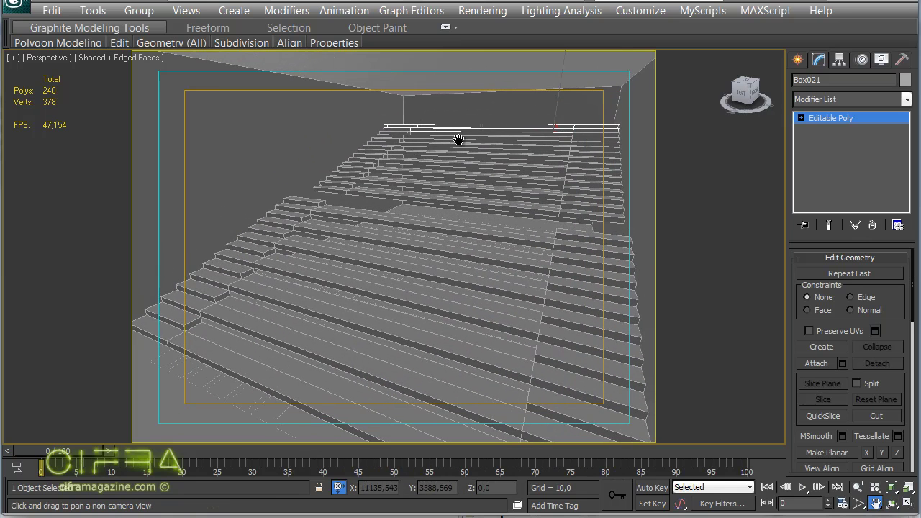
left_click(488, 75)
key("alt+w")
In a maximized Front view, select the room box Box005 and set its Height to 800
left_click(408, 139)
key("alt+w")
key("f")
left_click(514, 159)
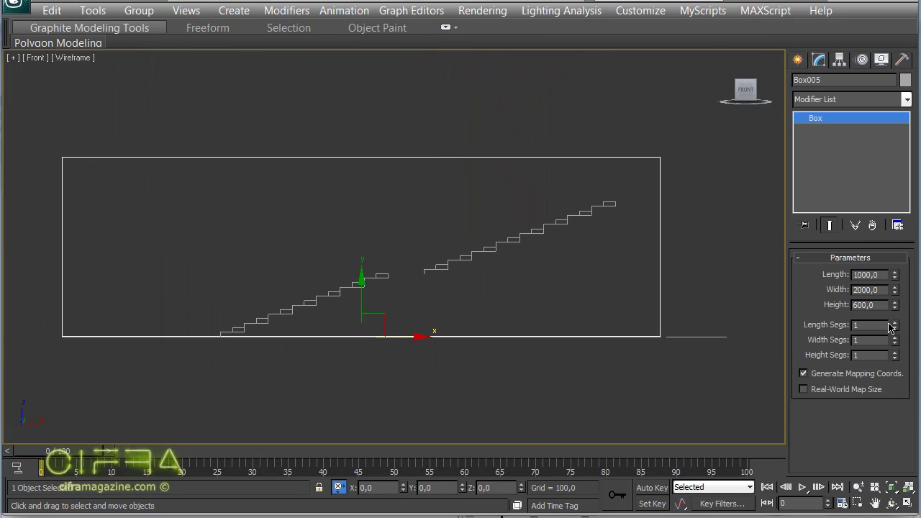
type("800")
key("Return")
left_click(631, 388)
Inspect the taller room box around the steps in a full-screen Perspective view
key("alt+w")
key("alt+w")
mouse_move(528, 384)
middle_mouse_down()
mouse_move(514, 377)
mouse_move(510, 347)
middle_mouse_up()
scroll(510, 348, "up", 10)
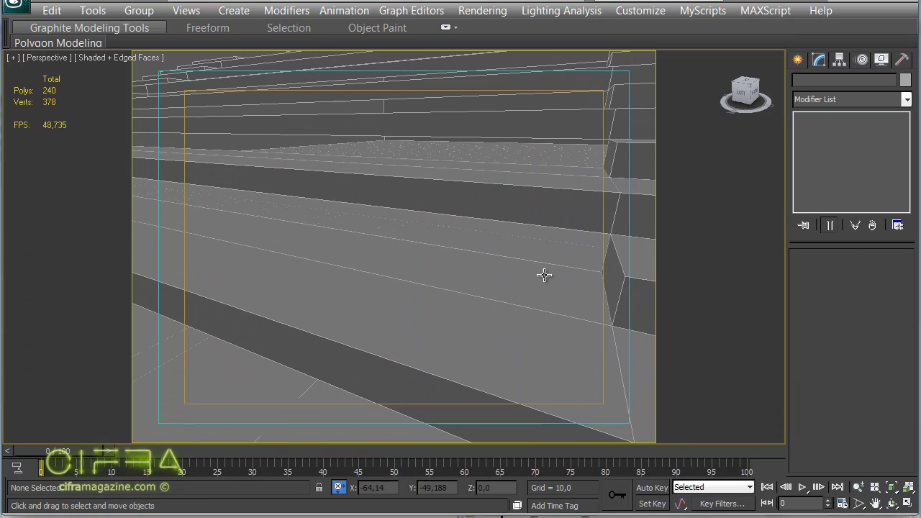
mouse_move(564, 300)
middle_mouse_down("alt")
mouse_move(508, 310)
mouse_move(588, 276)
mouse_move(491, 312)
middle_mouse_up("alt")
Bridge the selected edges of the step strip to close a gap in Box007
left_click(502, 337)
left_click(825, 141)
scroll(370, 281, "down", 3)
middle_click_drag(370, 281, 528, 337)
scroll(422, 284, "up", 4)
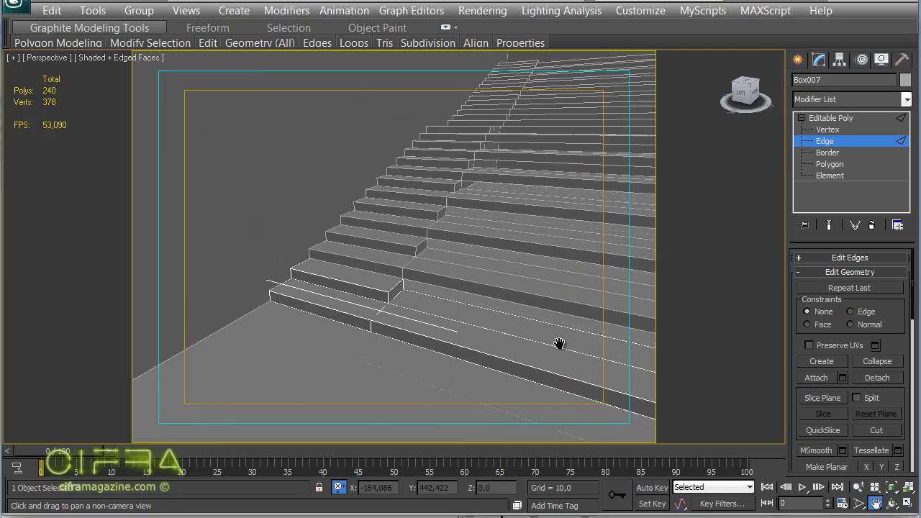
scroll(377, 264, "up", 4)
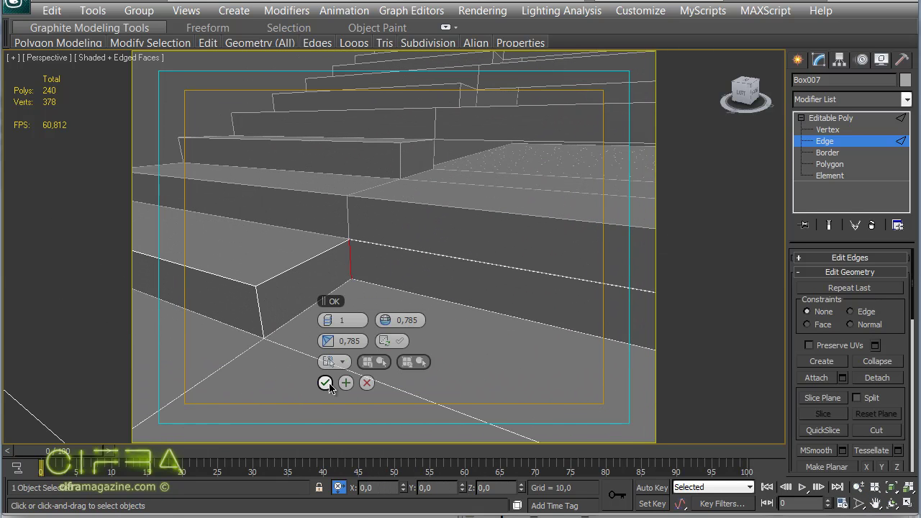
left_click(328, 381)
scroll(384, 307, "down", 2)
scroll(384, 307, "down", 3)
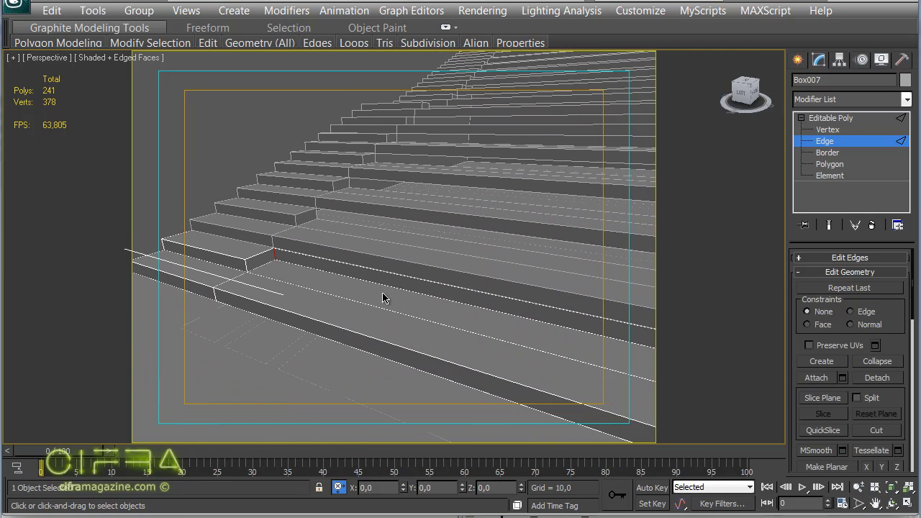
Return to object level, select Box008 and maximize the Front wireframe view
left_click(878, 119)
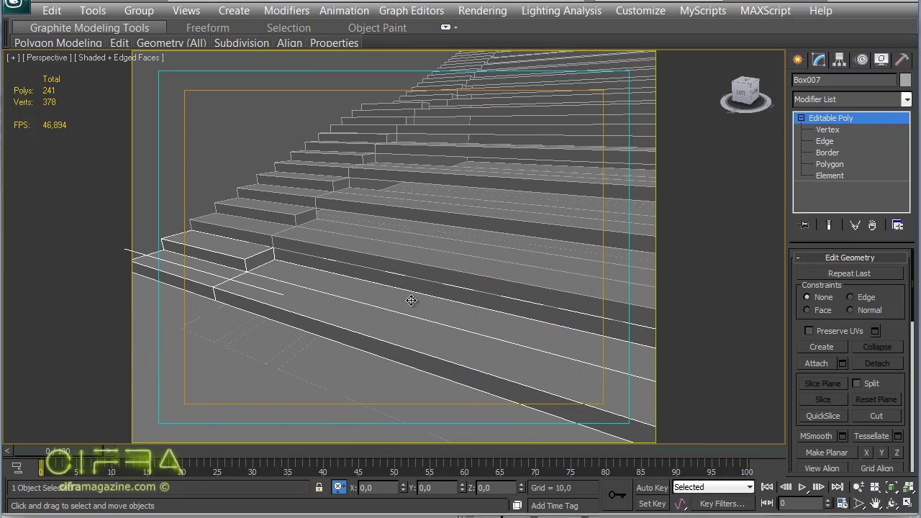
left_click(351, 242)
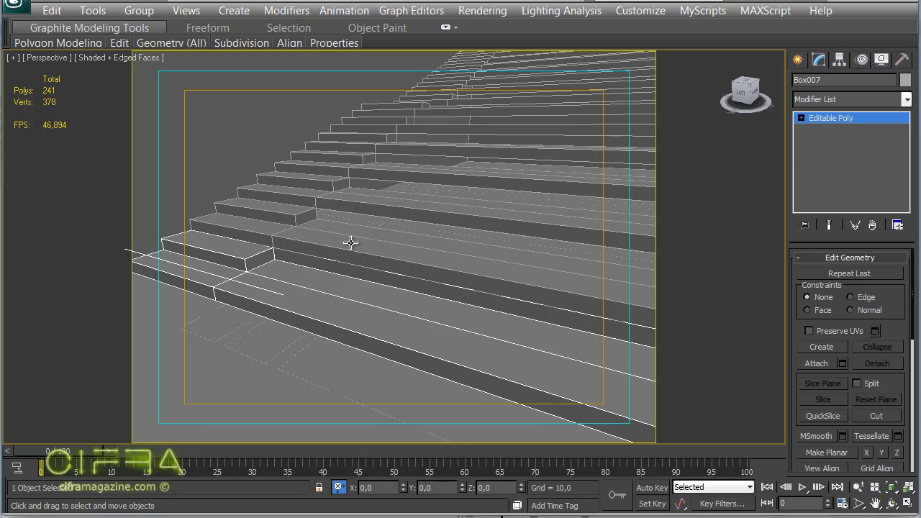
key("alt+w")
right_click(138, 151)
key("alt+w")
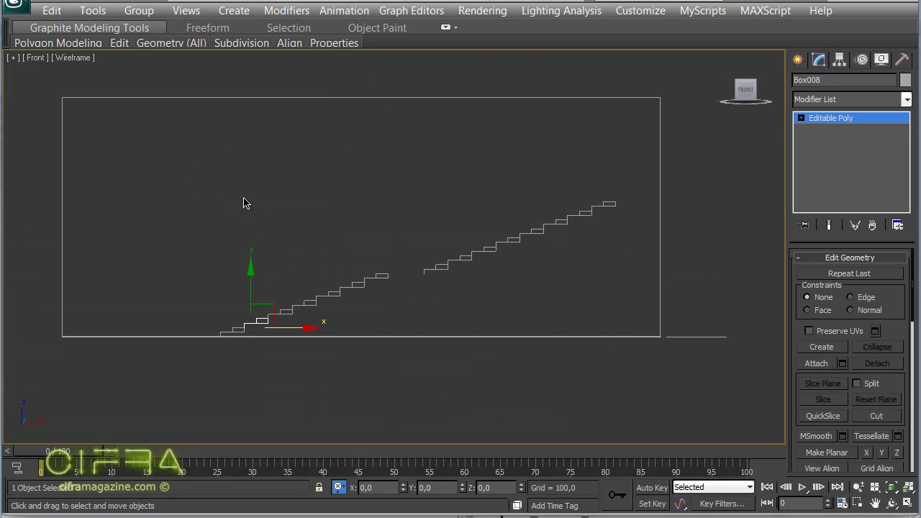
Delete the upper stairs and clone the Box007 step piece up onto the upper step
left_click_drag(247, 141, 656, 338)
key("Delete")
scroll(295, 337, "up", 2)
scroll(446, 331, "up", 1)
scroll(381, 352, "up", 2)
left_click(383, 349)
scroll(298, 319, "up", 2)
scroll(283, 307, "up", 2)
left_click_drag(286, 314, 474, 246, "shift")
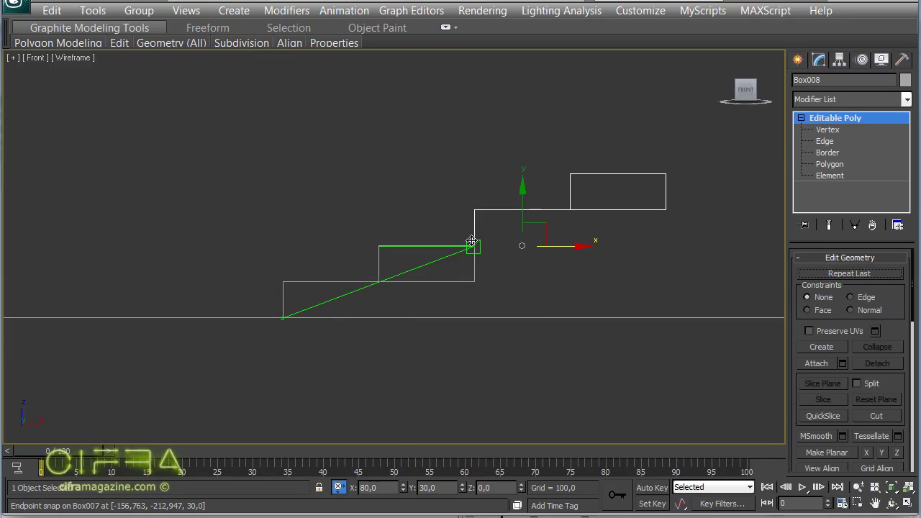
Select the stair object Box007 and frame the lower steps in a maximized Front view
key("ctrl+r")
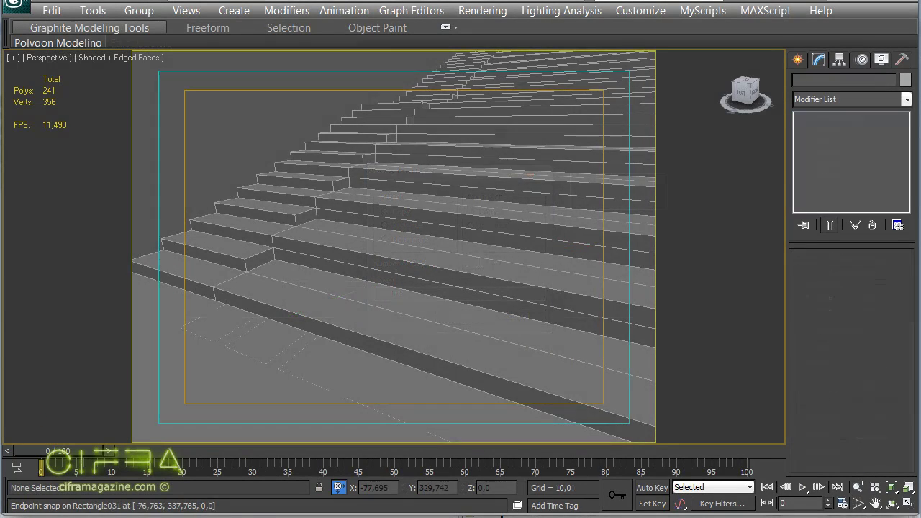
mouse_move(463, 217)
left_mouse_down()
mouse_move(485, 241)
mouse_move(388, 247)
mouse_move(382, 269)
mouse_move(395, 259)
mouse_move(368, 243)
mouse_move(386, 229)
left_mouse_up()
key("alt+z")
key("ctrl+r")
key("ctrl+p")
key("Escape")
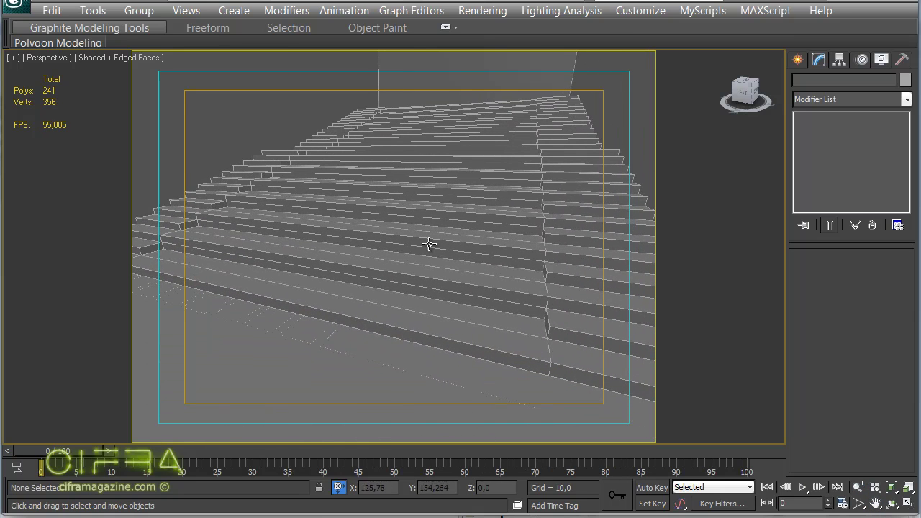
left_click(556, 353)
key("alt+w")
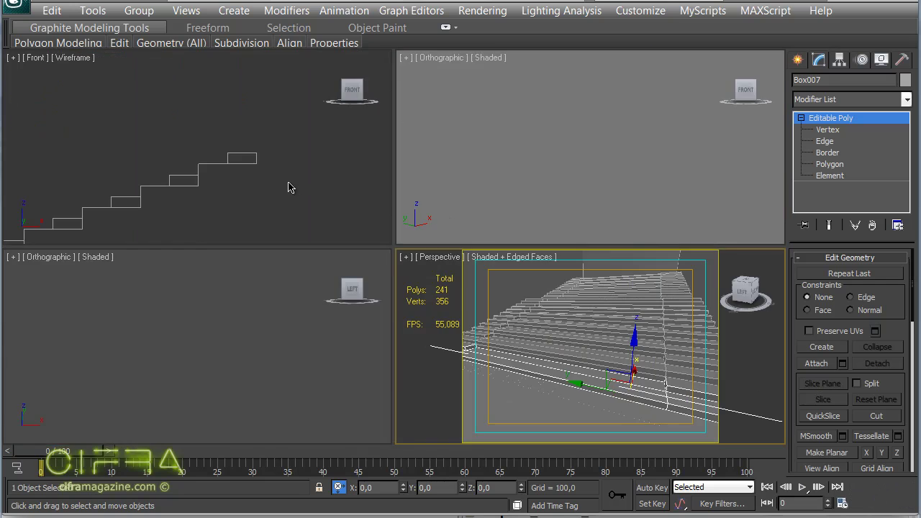
key("alt+w")
scroll(510, 230, "up", 5)
scroll(395, 243, "down", 5)
middle_click_drag(476, 231, 332, 259)
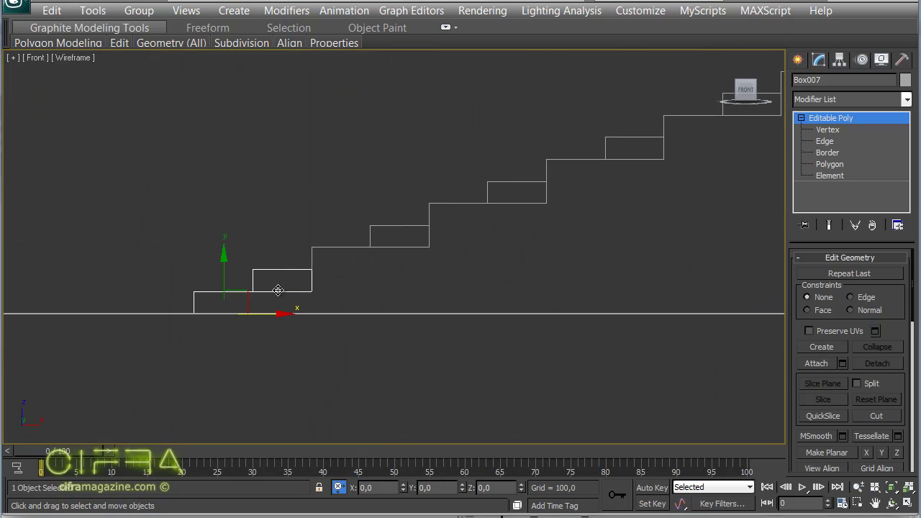
Attach the six separate step boxes to Box007 one after another
right_click(278, 290)
left_click(239, 304)
left_click(388, 248)
left_click(510, 203)
left_click(608, 159)
scroll(441, 285, "down", 3)
left_click(417, 287)
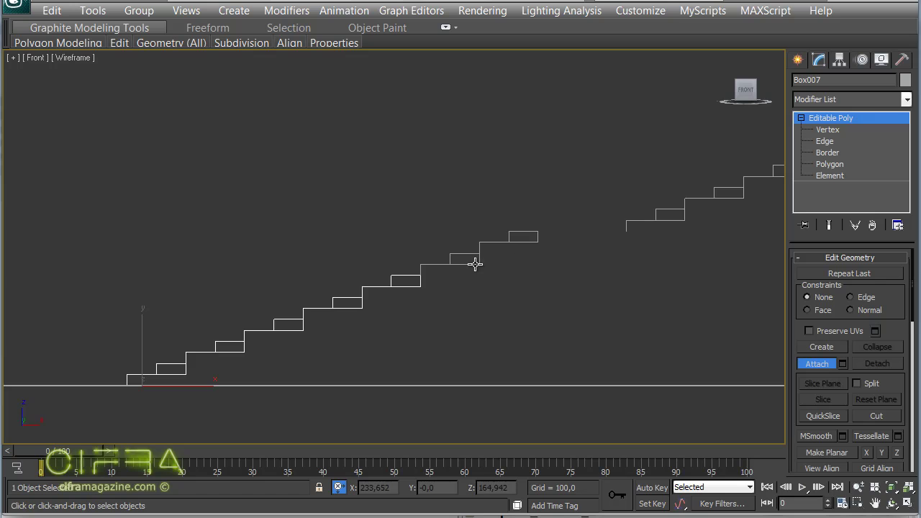
left_click(513, 244)
middle_click_drag(512, 243, 404, 274)
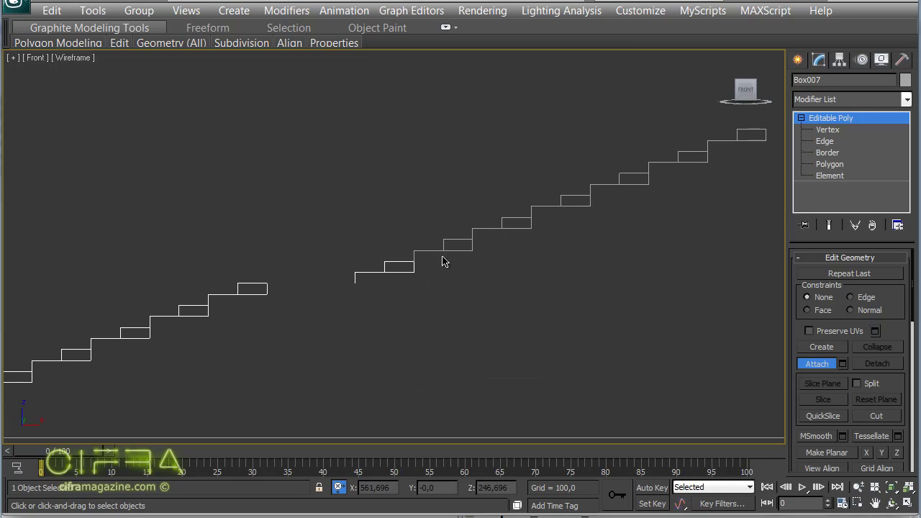
left_click(617, 185)
scroll(529, 230, "down", 2)
scroll(529, 231, "down", 1)
right_click(529, 249)
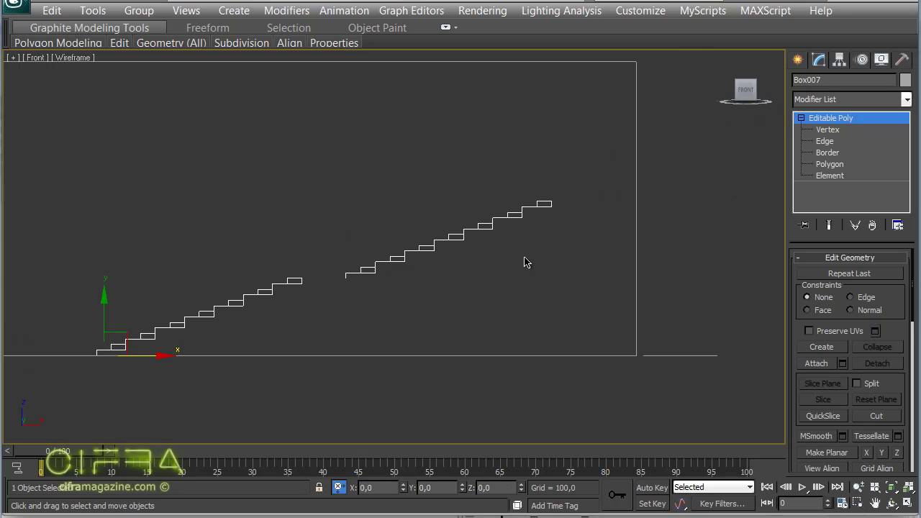
middle_click_drag(341, 306, 431, 301)
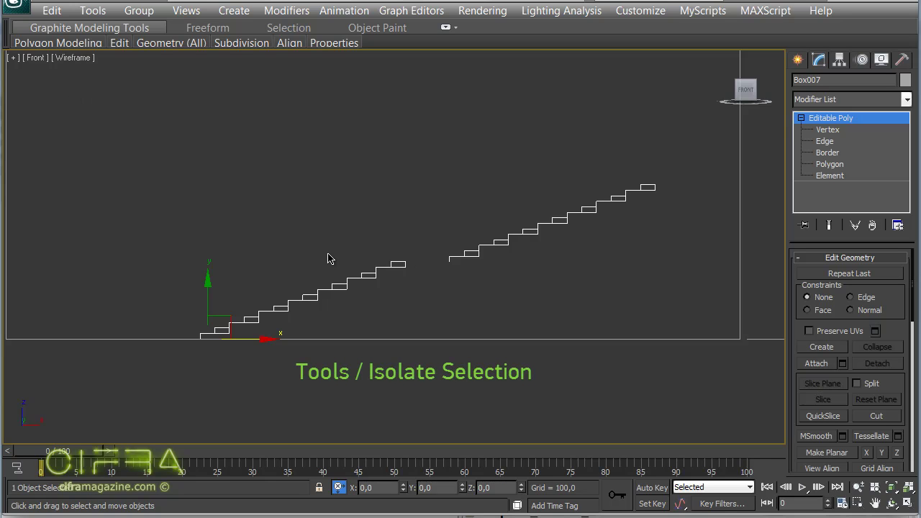
Isolate the stairs and bridge the edges on both sides of the landing gap
key("alt+q")
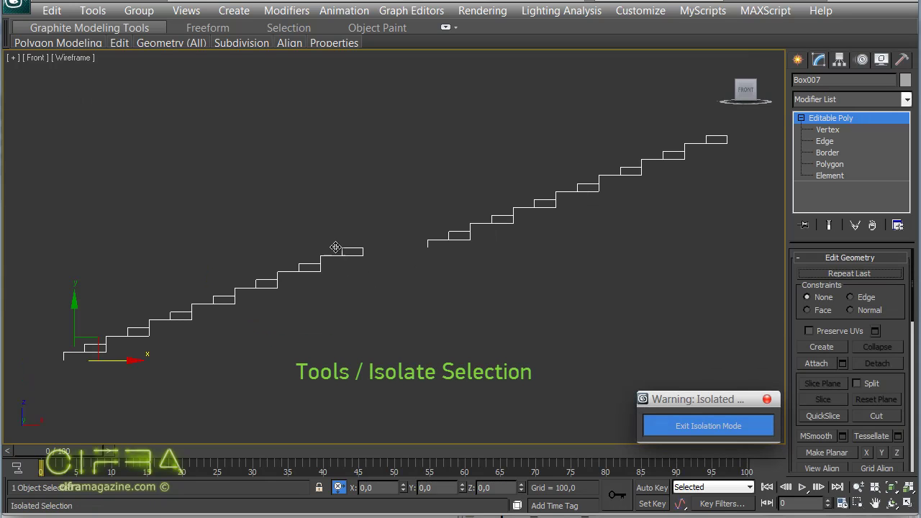
key("alt+w")
key("alt+w")
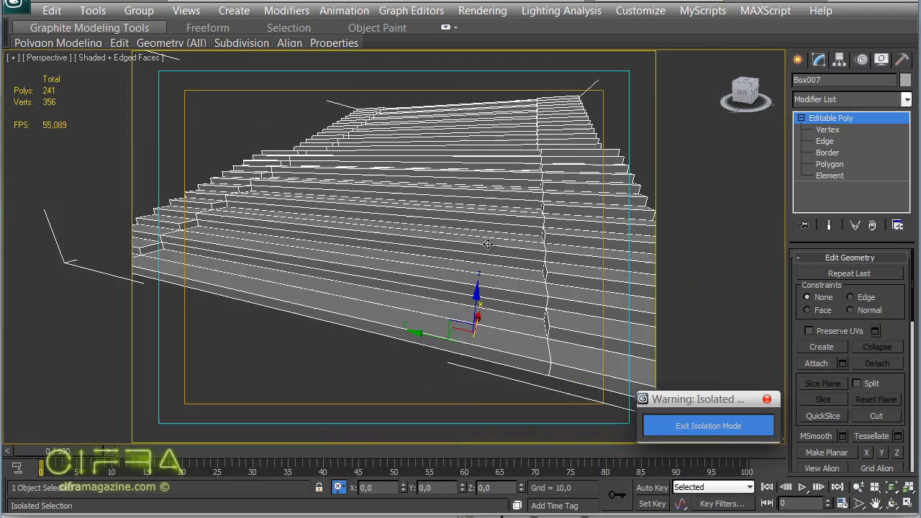
scroll(446, 216, "up", 3)
mouse_move(446, 216)
middle_mouse_down()
mouse_move(480, 181)
mouse_move(453, 253)
mouse_move(456, 213)
mouse_move(489, 200)
mouse_move(491, 250)
mouse_move(424, 234)
middle_mouse_up()
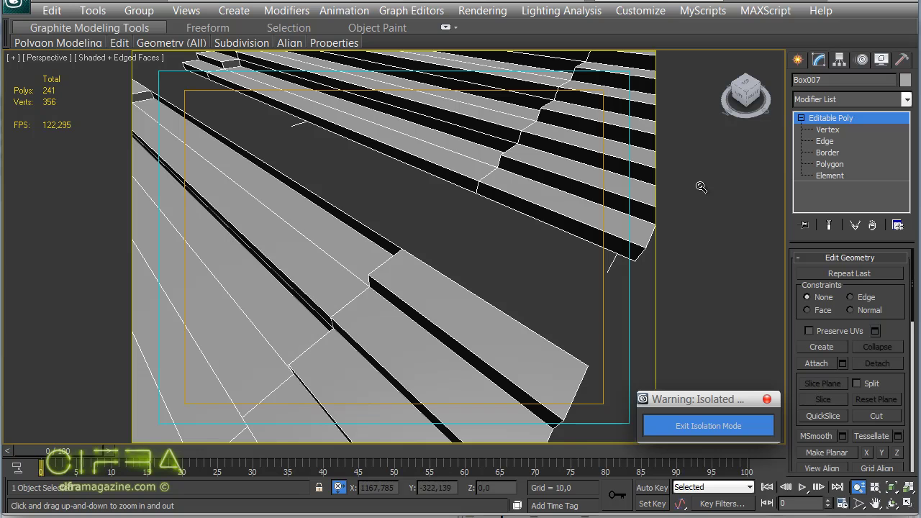
left_click(842, 141)
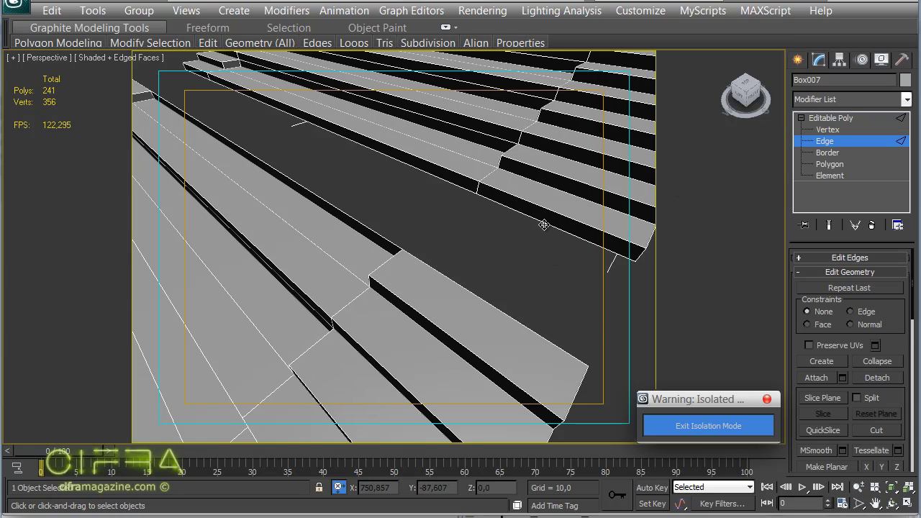
double_click(493, 306)
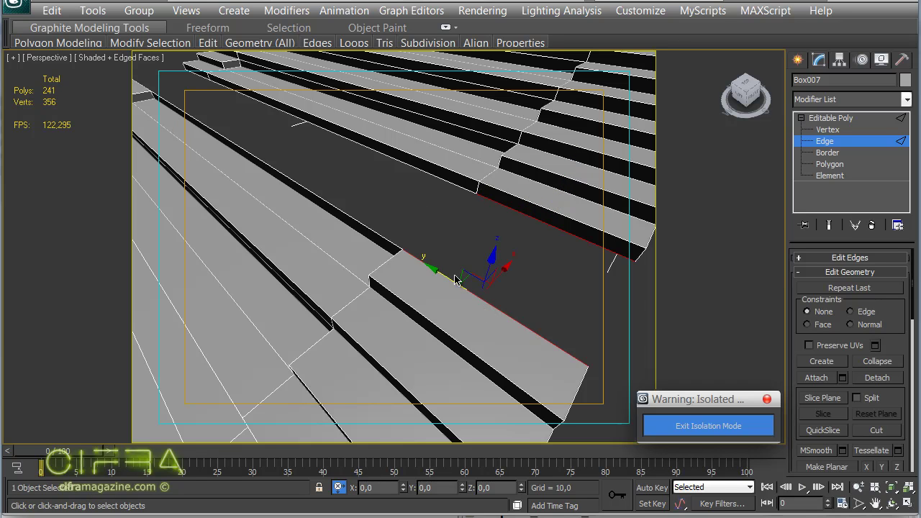
left_click(401, 201, "ctrl")
middle_click_drag(367, 229, 229, 133)
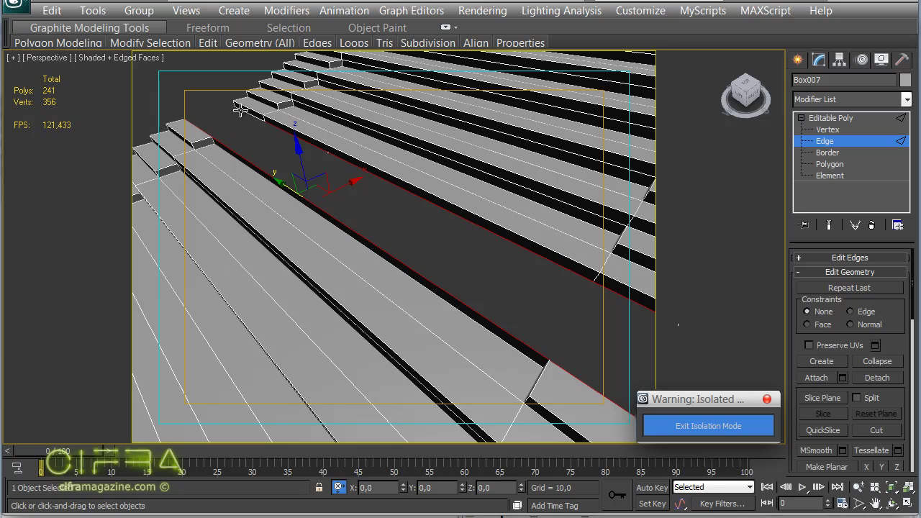
key("shift+ctrl+b")
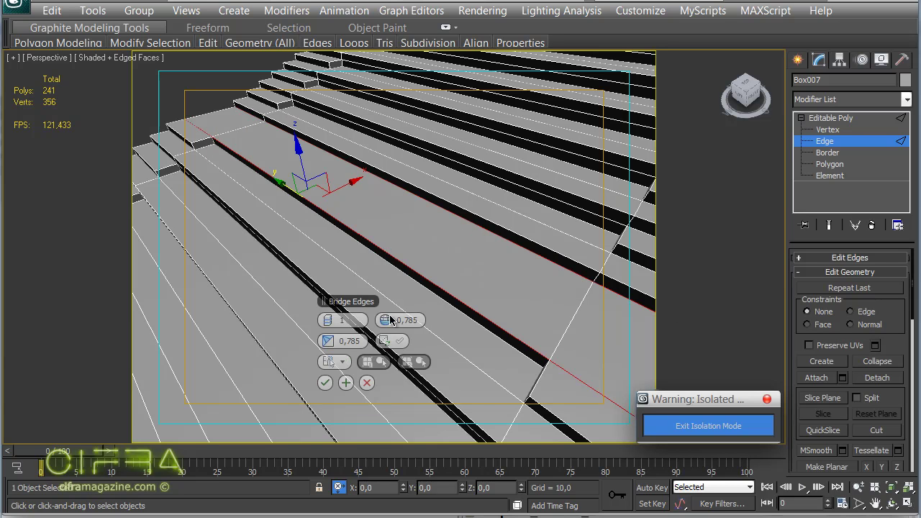
left_click(326, 383)
Select the long top edge and the short end edge of a step
scroll(376, 214, "down", 5)
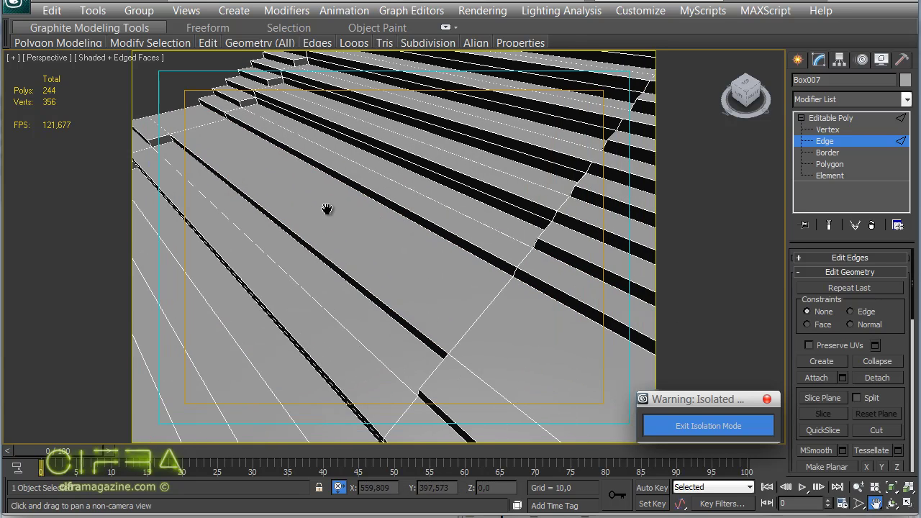
middle_click_drag(243, 353, 403, 274)
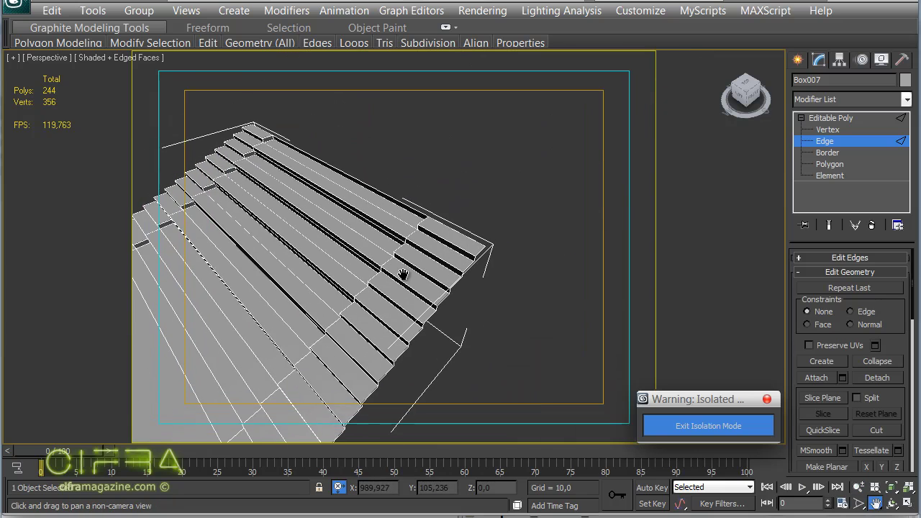
scroll(433, 222, "up", 2)
scroll(432, 223, "up", 2)
left_click(433, 223)
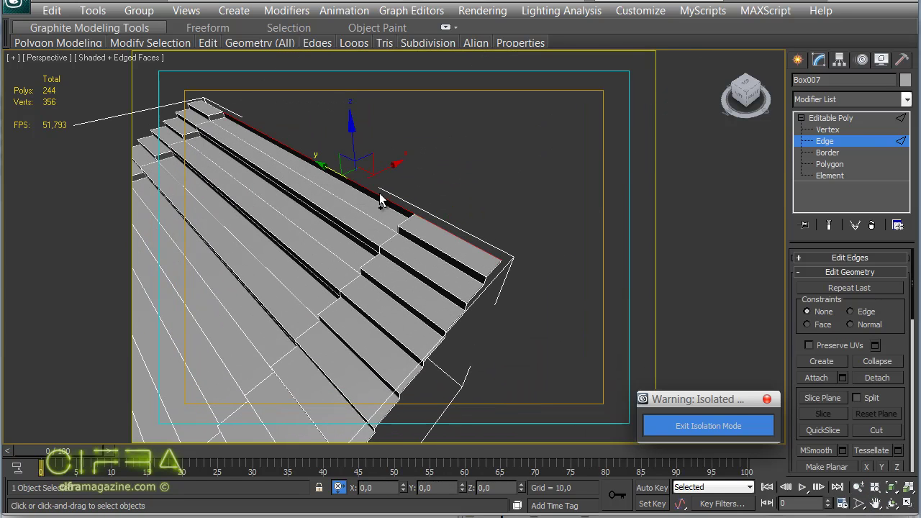
left_click(209, 103, "ctrl")
In Front view, move the stair's end vertex 15 units right onto the step corner
key("alt+w")
right_click(243, 149)
key("alt+w")
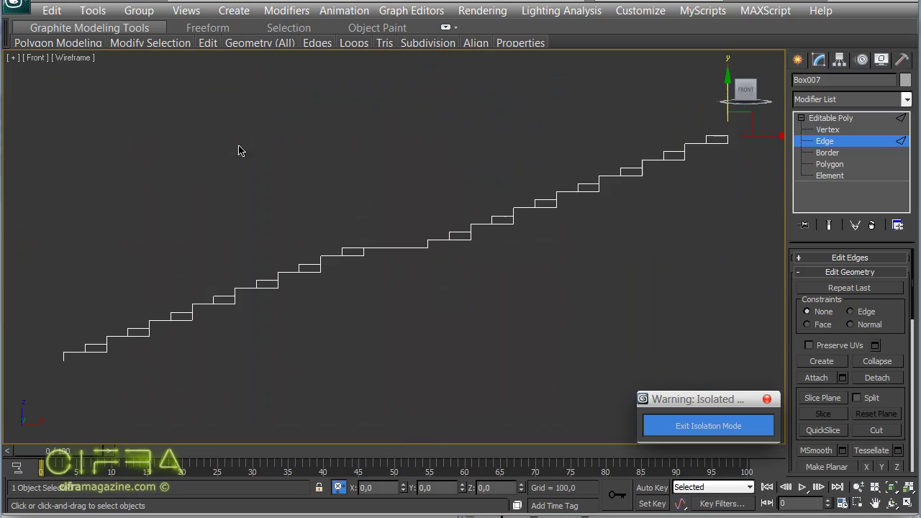
left_click_drag(493, 209, 494, 208)
left_click(827, 130)
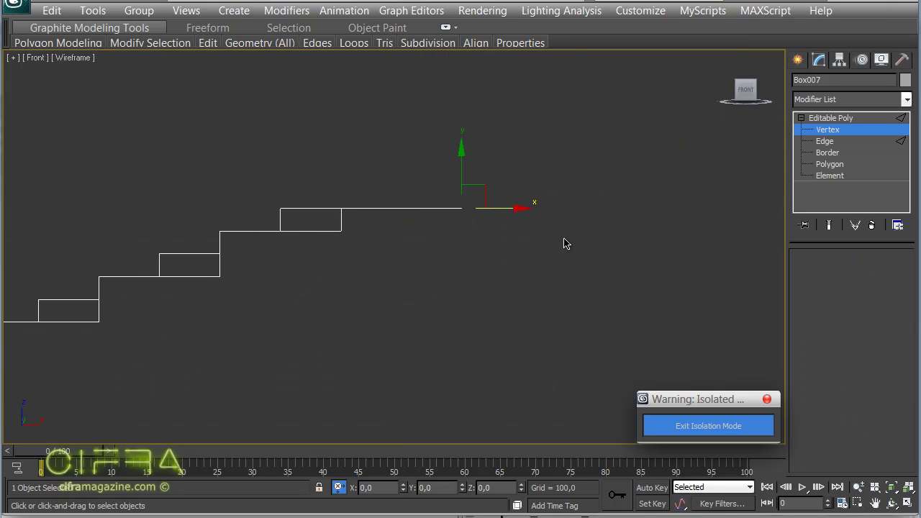
left_click_drag(460, 208, 342, 208)
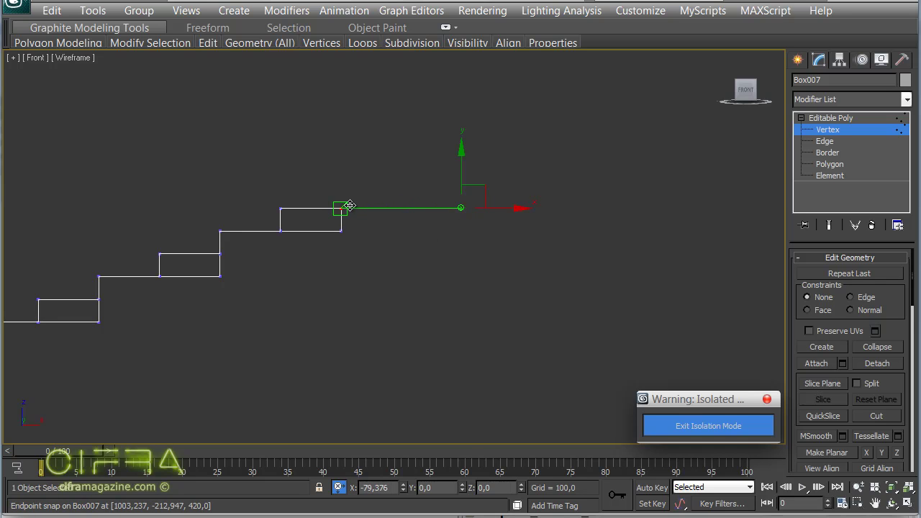
key("Return")
left_click(454, 329)
Weld Box007's coincident vertices in Perspective view, cutting the vertex count to 312
scroll(459, 303, "down", 2)
scroll(334, 343, "down", 2)
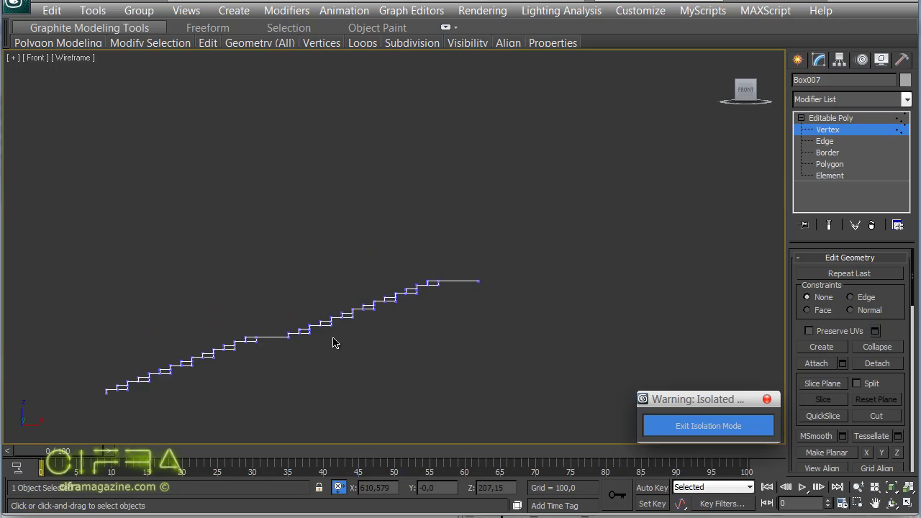
middle_click_drag(334, 343, 617, 226)
key("2")
middle_click_drag(709, 206, 553, 220)
key("alt+w")
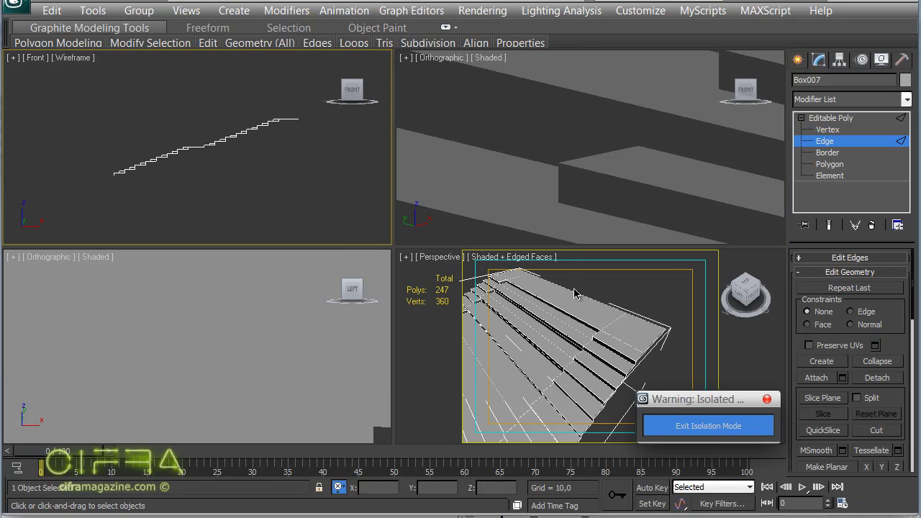
key("alt+w")
scroll(460, 252, "down", 3)
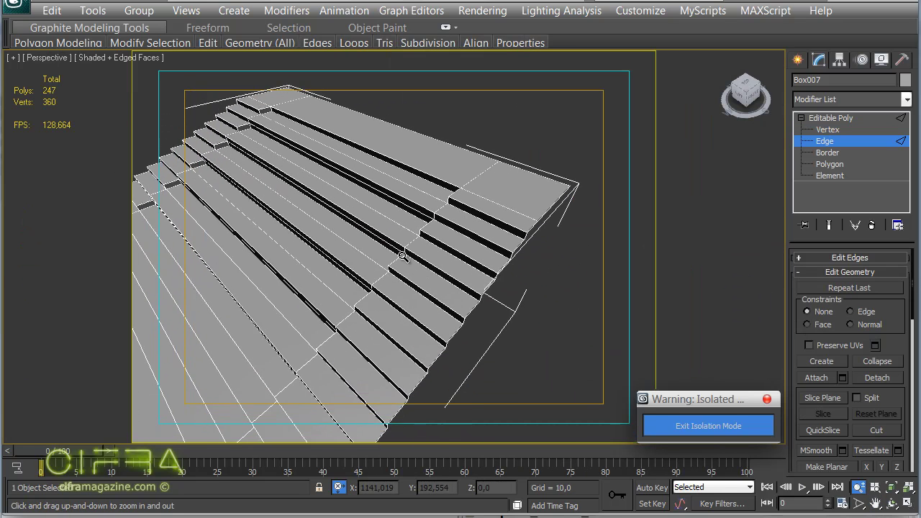
left_click(827, 130)
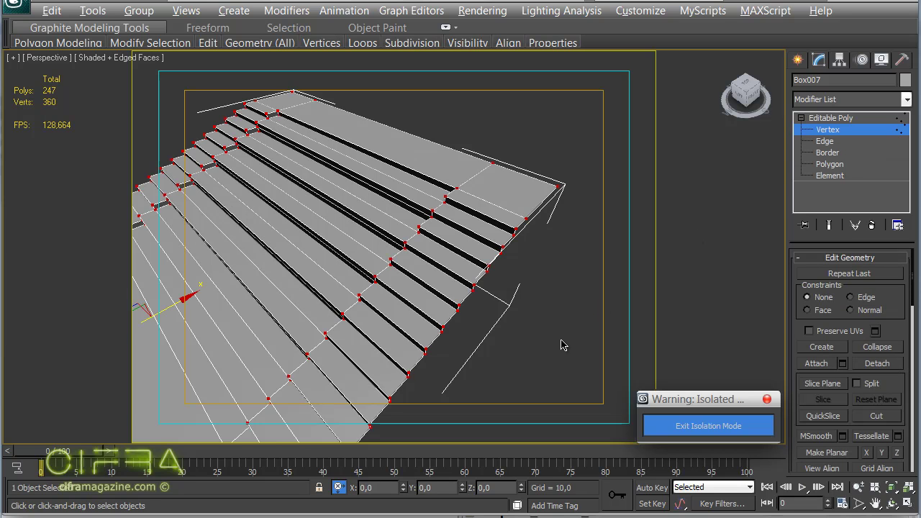
left_click(323, 357)
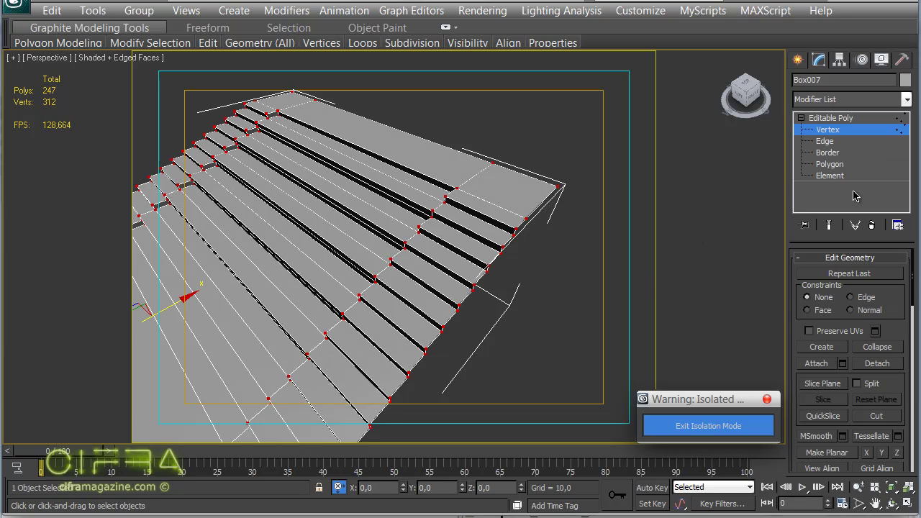
left_click(830, 164)
left_click(520, 298)
left_click(516, 368)
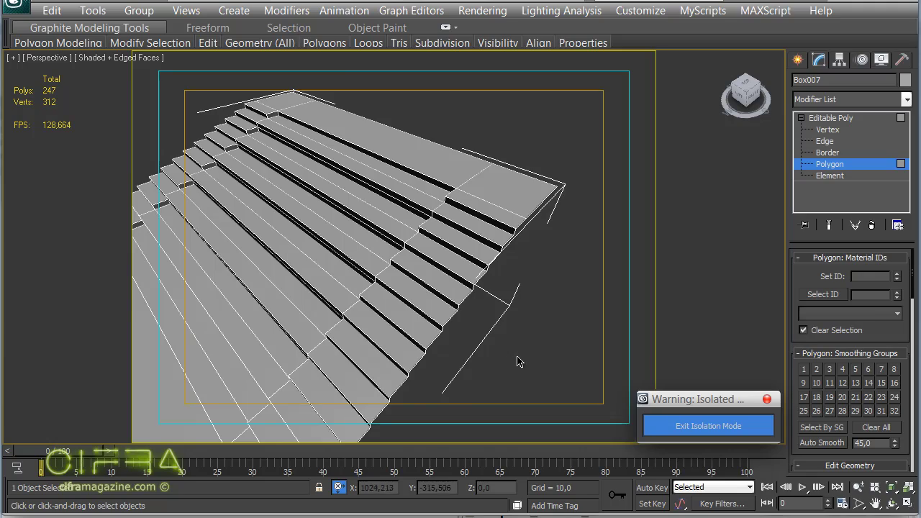
Select all of Box007's polygons, orbit to inspect the stairs, and exit Isolation Mode
mouse_move(337, 329)
middle_mouse_down("alt")
mouse_move(410, 239)
mouse_move(406, 265)
middle_mouse_up("alt")
key("ctrl+a")
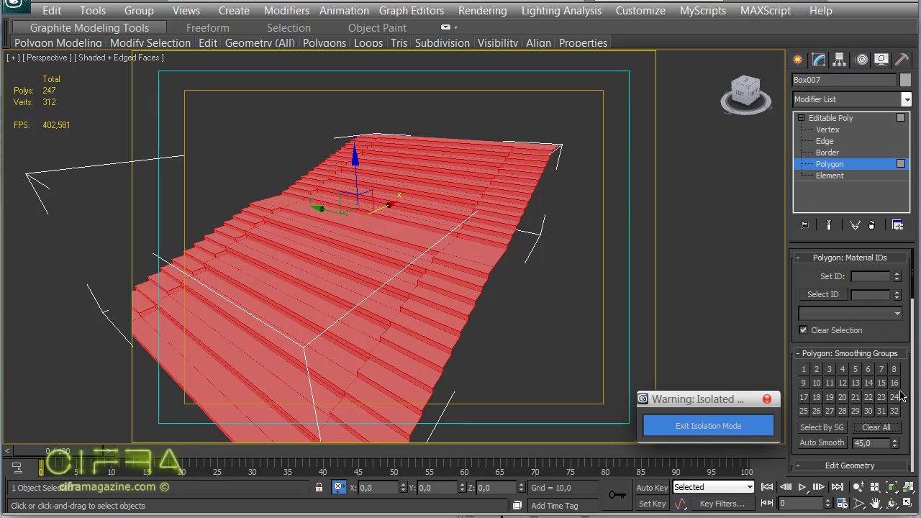
middle_click_drag(524, 356, 407, 245, "alt")
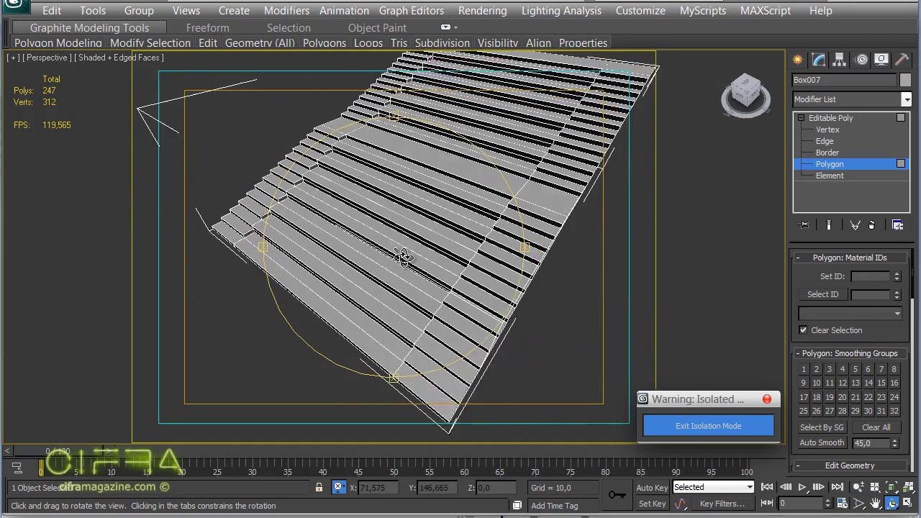
middle_click_drag(407, 244, 415, 253, "alt")
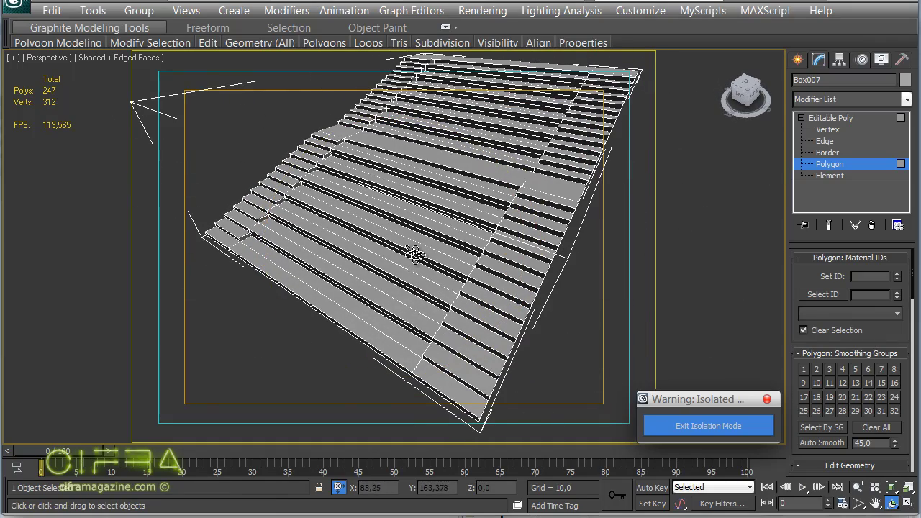
left_click(727, 427)
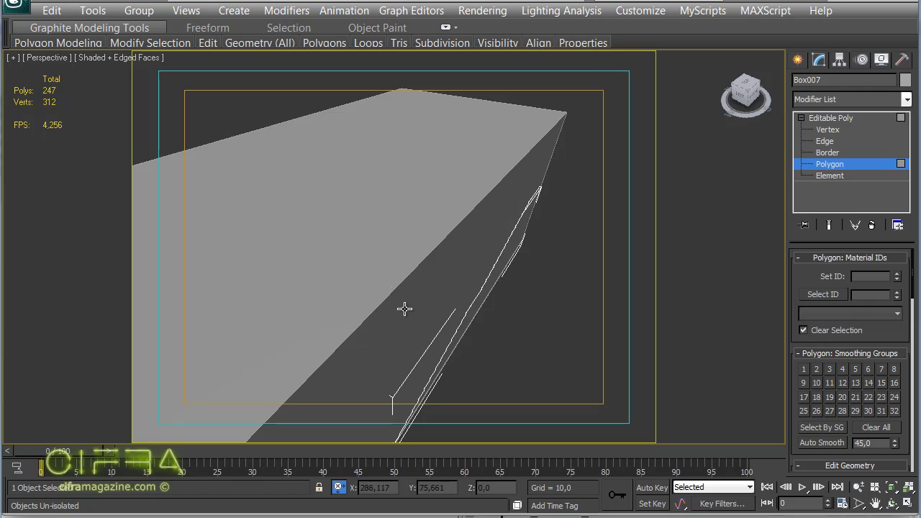
Convert the room box Box005 to an Editable Poly and enter Polygon level
mouse_move(404, 309)
middle_mouse_down("alt")
mouse_move(437, 205)
mouse_move(473, 263)
mouse_move(429, 245)
middle_mouse_up("alt")
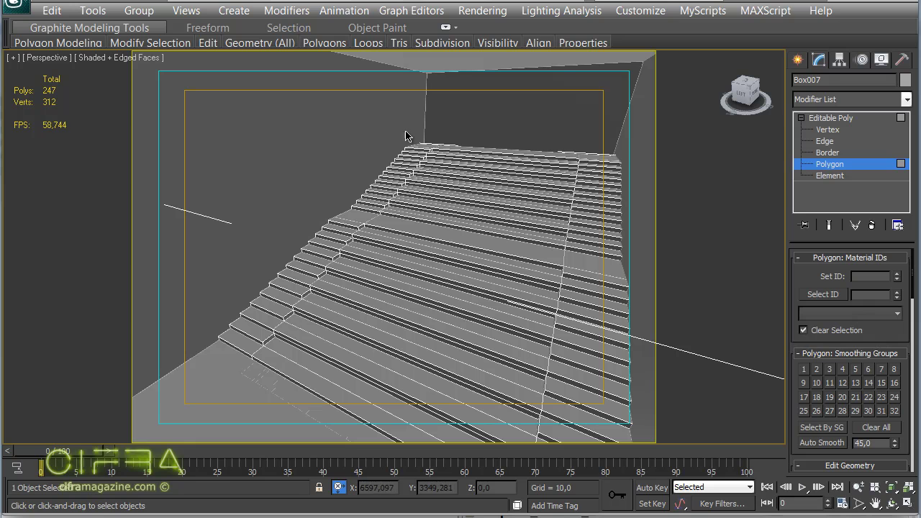
left_click(864, 118)
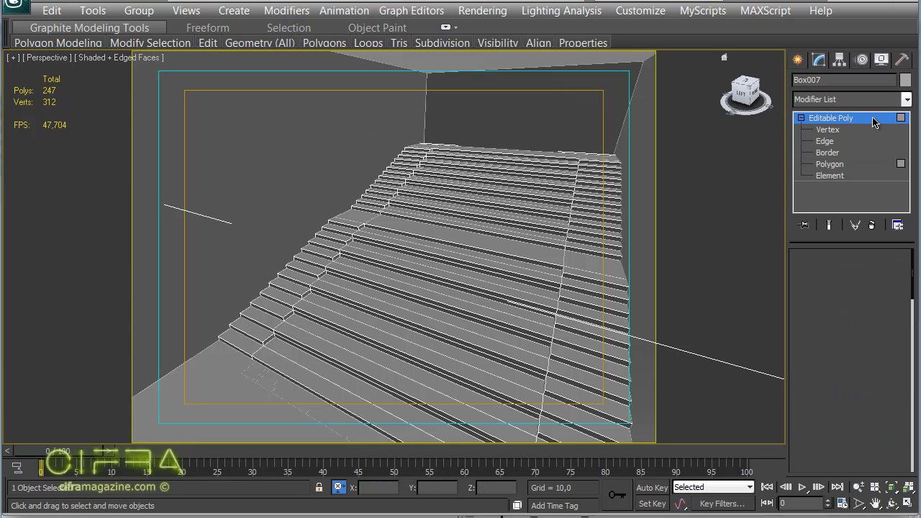
left_click(423, 75)
right_click(844, 121)
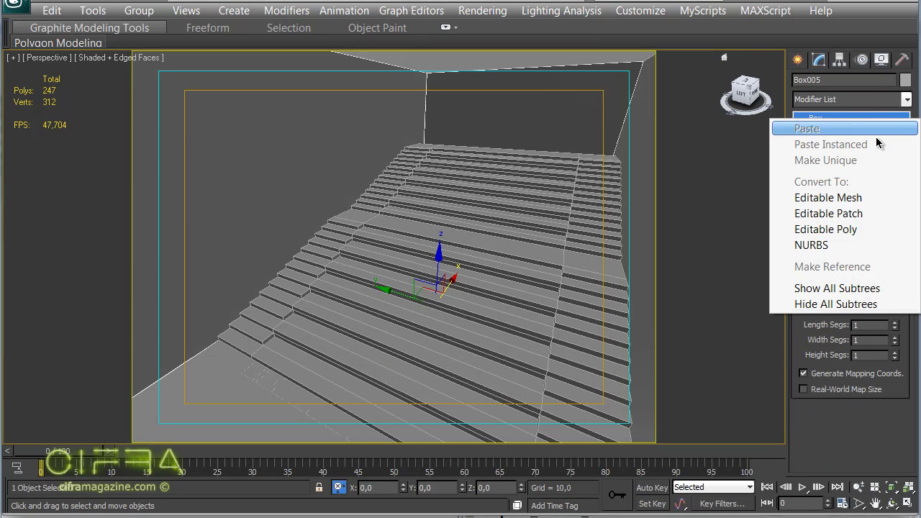
left_click(869, 230)
left_click(802, 118)
left_click(829, 164)
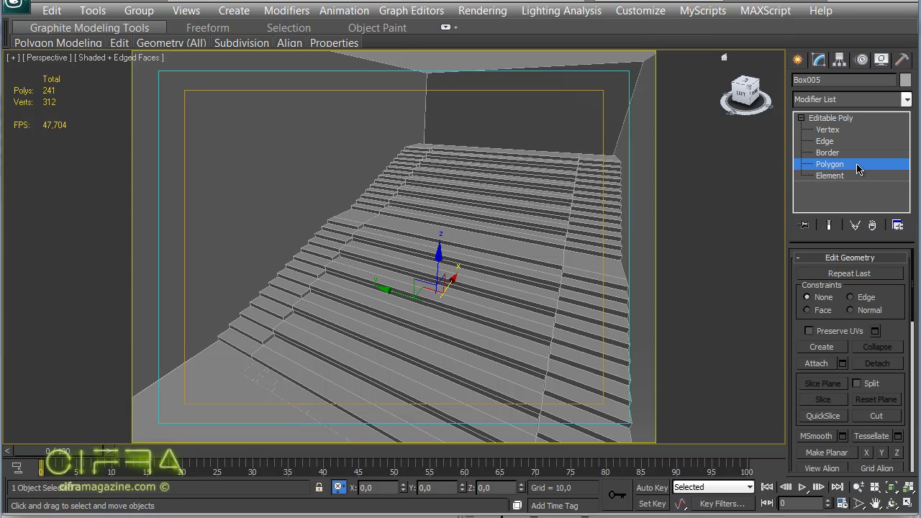
Delete the room box's front wall polygon, then select vertices where it meets the stairs
left_click(391, 117)
key("alt+w")
key("alt+w")
scroll(463, 231, "up", 3)
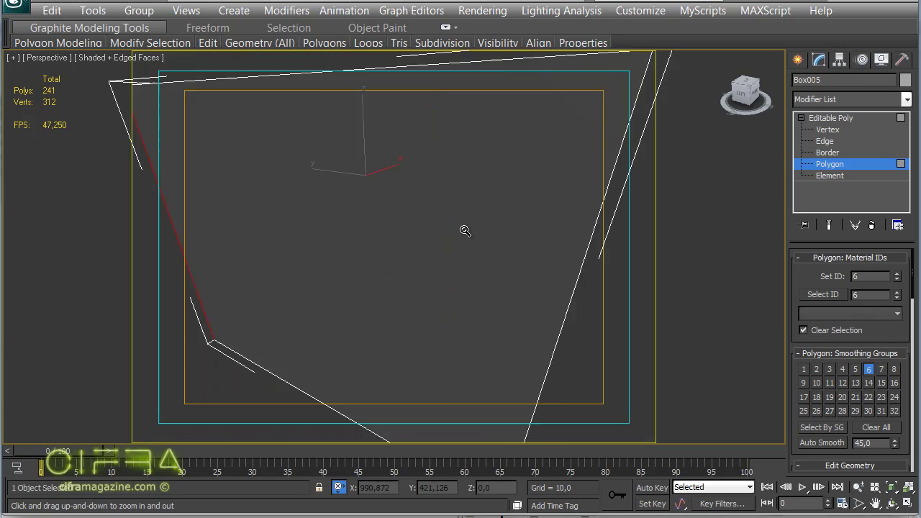
middle_click_drag(463, 230, 403, 216, "alt")
left_click(404, 216)
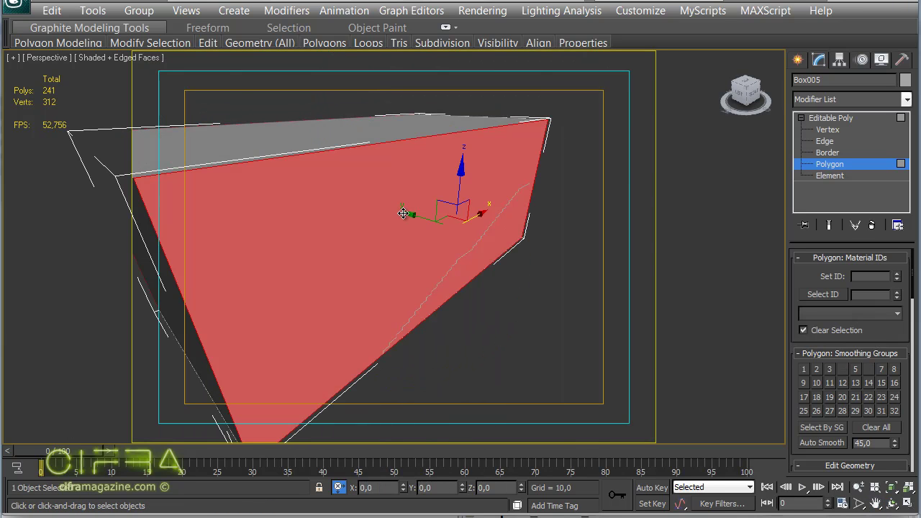
key("Delete")
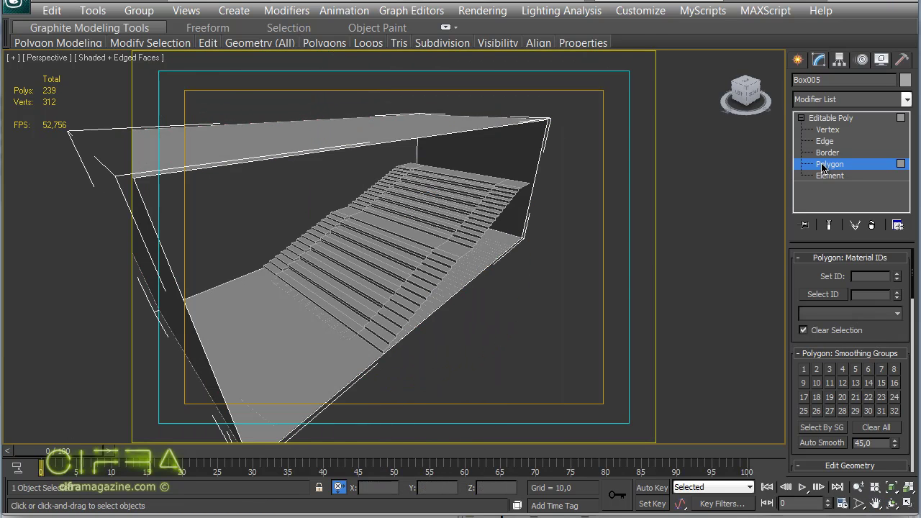
left_click(839, 131)
left_click_drag(557, 324, 360, 177)
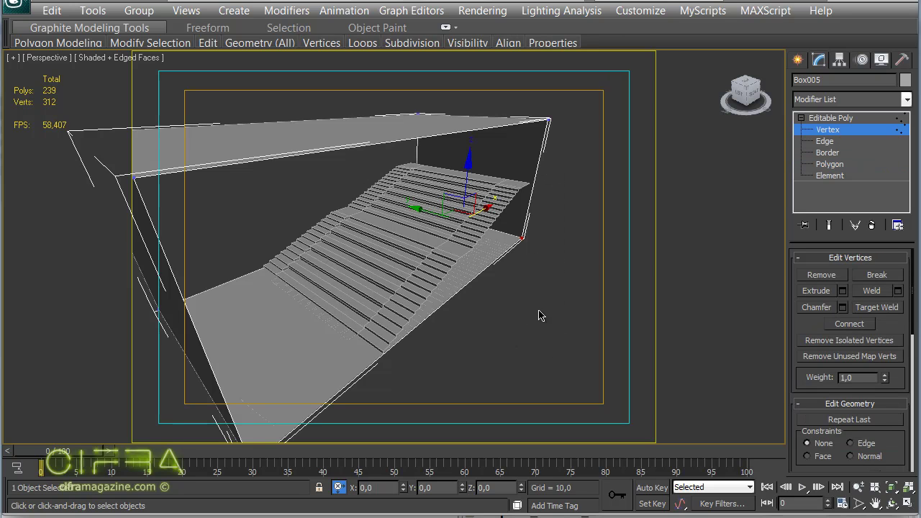
Break the room box's selected corner vertices apart and pick an edge on the stairs
left_click(877, 276)
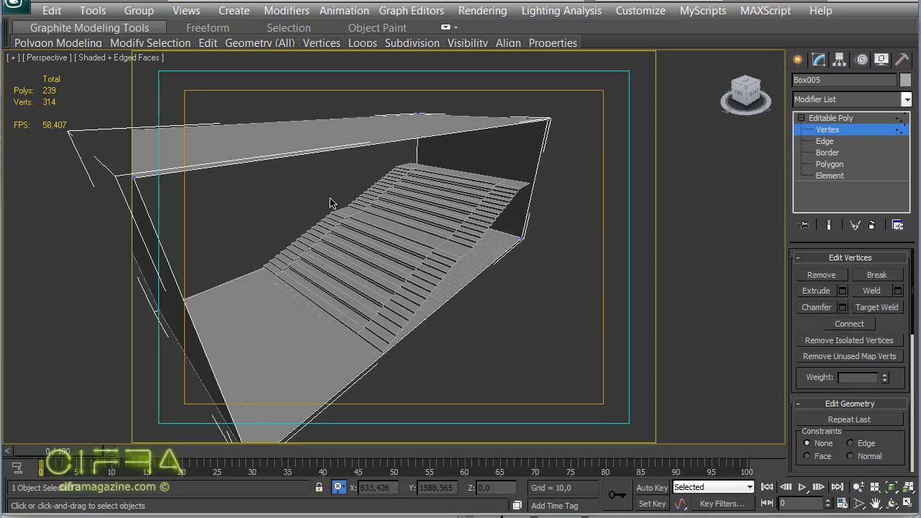
left_click(825, 142)
left_click(488, 232)
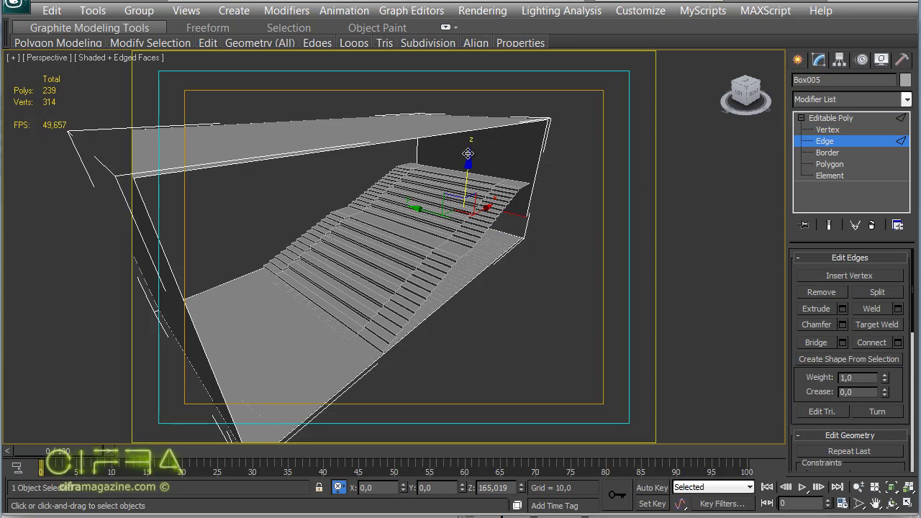
left_click(504, 166)
left_click(508, 232)
mouse_move(487, 210)
middle_mouse_down("alt")
mouse_move(319, 247)
mouse_move(365, 208)
mouse_move(364, 187)
mouse_move(389, 282)
middle_mouse_up("alt")
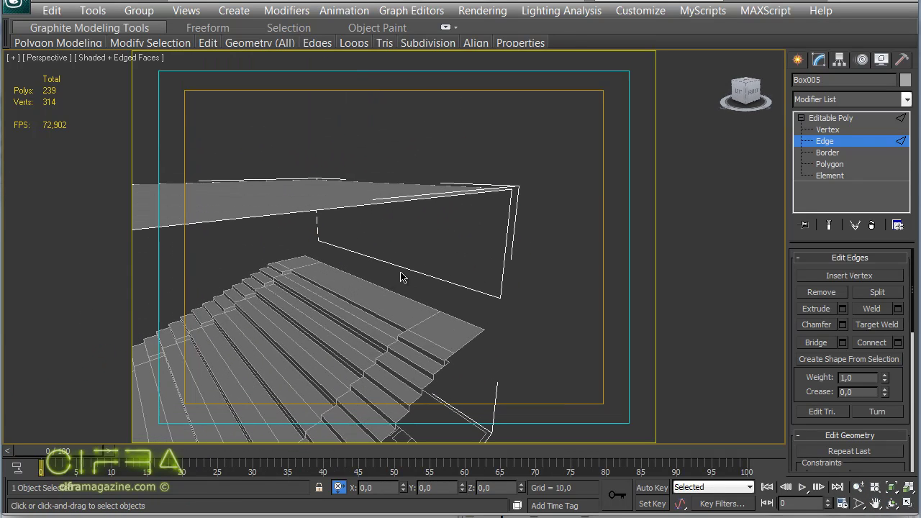
In a maximized Front view, try snapping a back-wall vertex onto the top stair, then undo
key("1")
left_click_drag(571, 348, 280, 223)
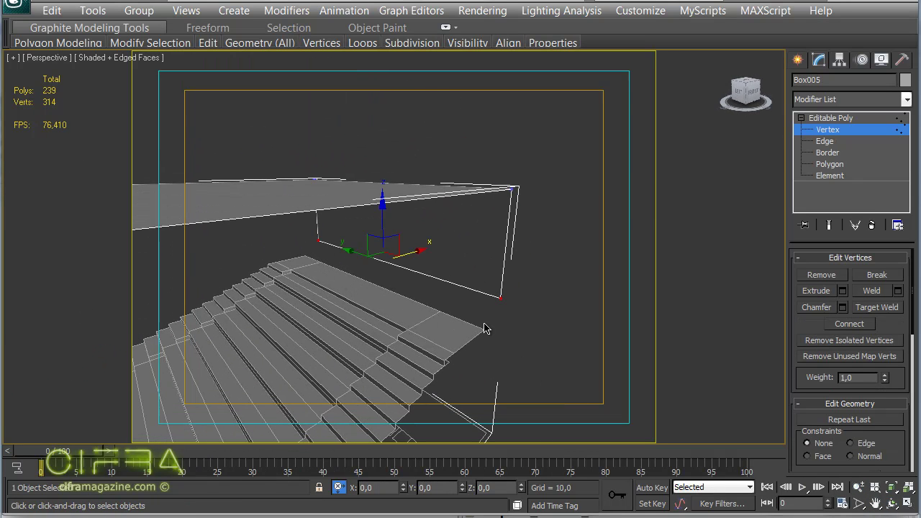
key("alt+w")
right_click(285, 195)
key("alt+w")
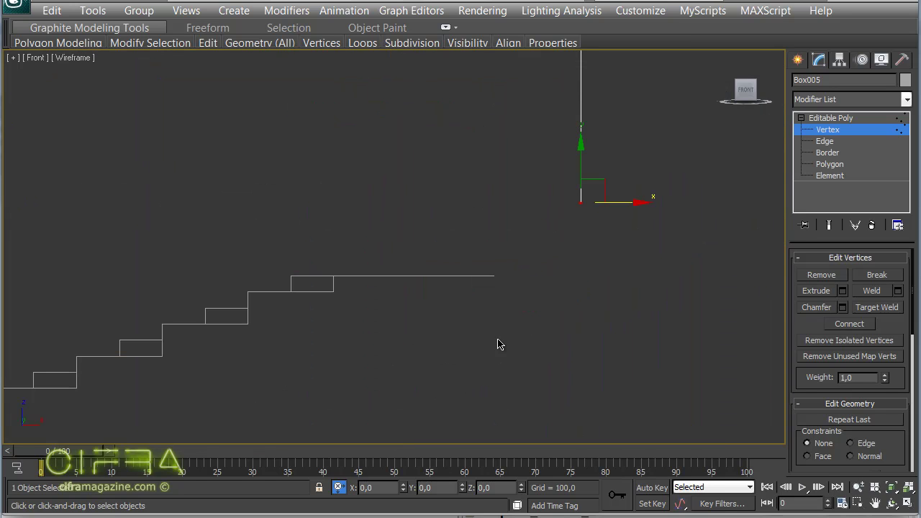
left_click(339, 487)
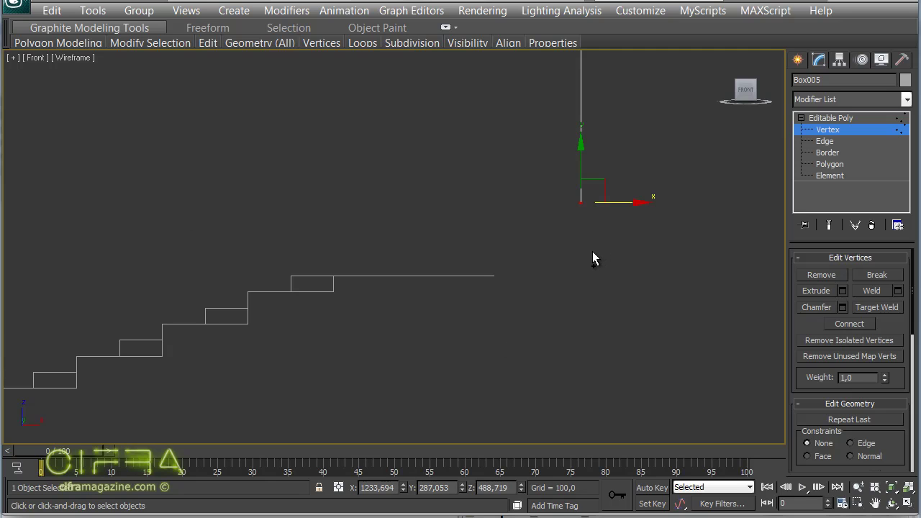
left_click_drag(581, 202, 494, 273)
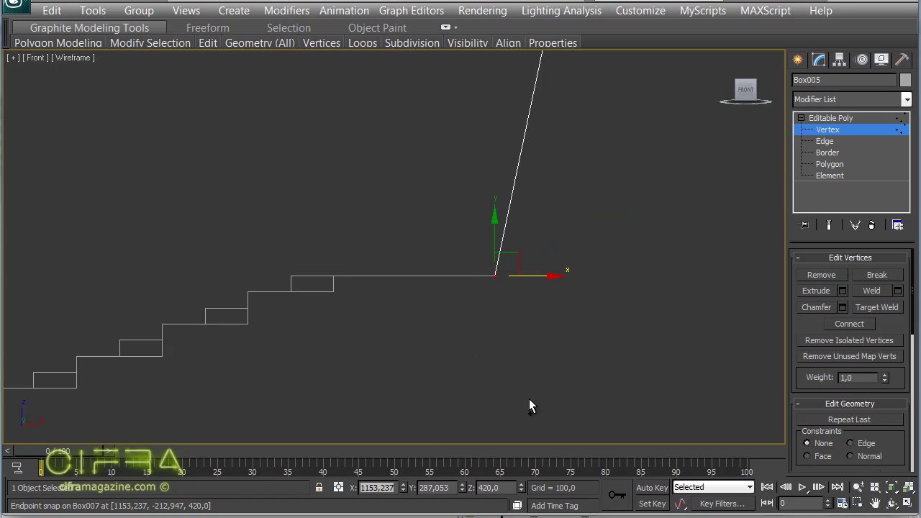
key("ctrl+z")
left_click(680, 251)
Snap the lower box vertex onto the corner at the base of the stairs
scroll(681, 250, "down", 5)
middle_click_drag(274, 328, 503, 325)
scroll(504, 325, "up", 8)
left_click(525, 300)
left_click_drag(528, 301, 647, 300)
scroll(417, 240, "down", 3)
scroll(421, 288, "down", 2)
scroll(418, 292, "down", 2)
Inspect the staircase and room in a maximized Perspective view, then switch to wireframe
key("alt+w")
middle_click(415, 292)
key("alt+w")
mouse_move(438, 232)
middle_mouse_down()
mouse_move(490, 251)
mouse_move(537, 199)
mouse_move(428, 247)
mouse_move(439, 214)
middle_mouse_up()
scroll(439, 214, "up", 1)
scroll(440, 235, "up", 2)
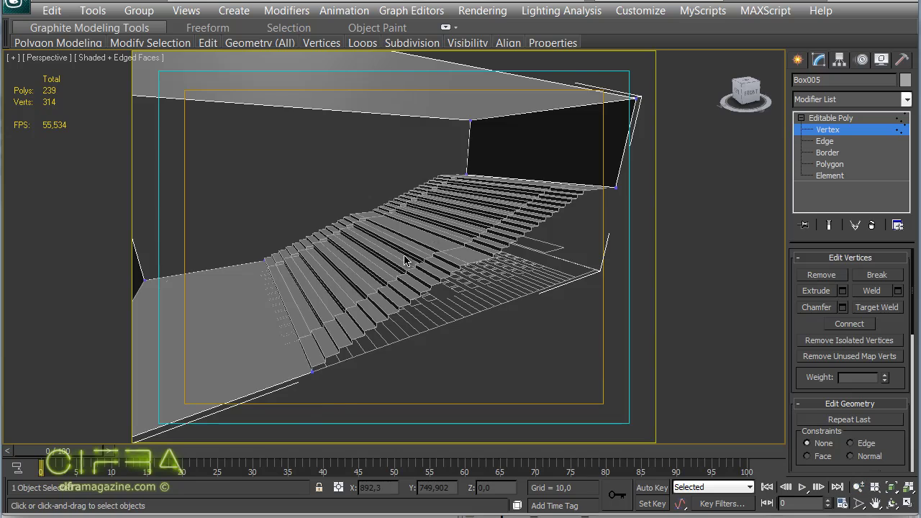
mouse_move(405, 261)
middle_mouse_down("alt")
mouse_move(380, 288)
mouse_move(489, 357)
middle_mouse_up("alt")
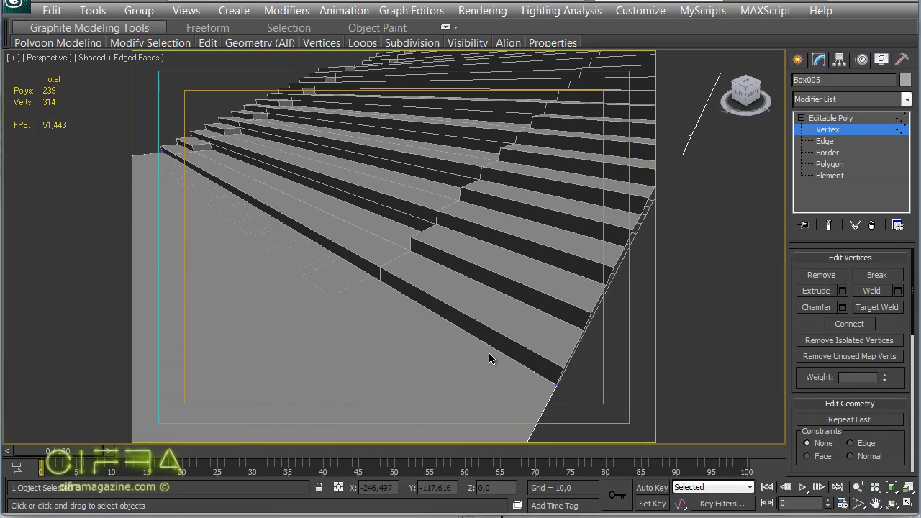
mouse_move(508, 307)
middle_mouse_down("ctrl+alt")
mouse_move(396, 188)
mouse_move(326, 267)
middle_mouse_up("ctrl+alt")
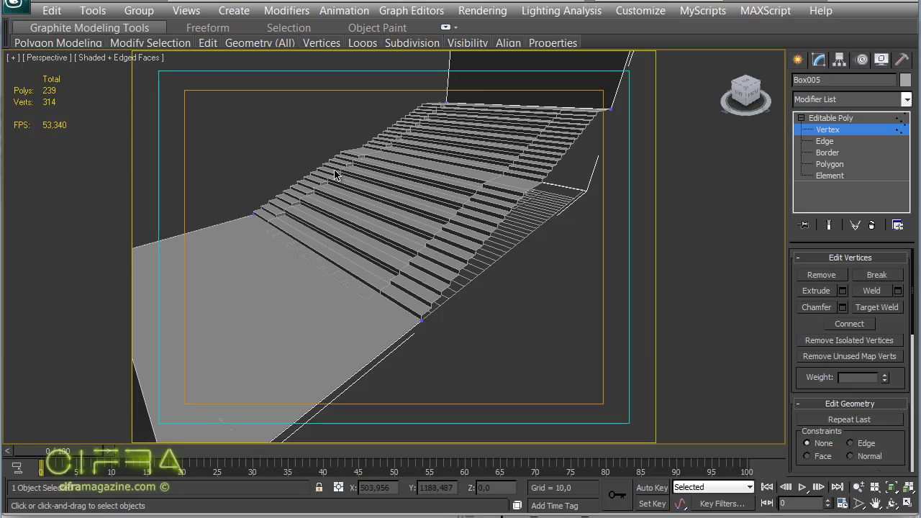
mouse_move(535, 210)
middle_mouse_down("alt")
mouse_move(531, 192)
mouse_move(670, 159)
middle_mouse_up("alt")
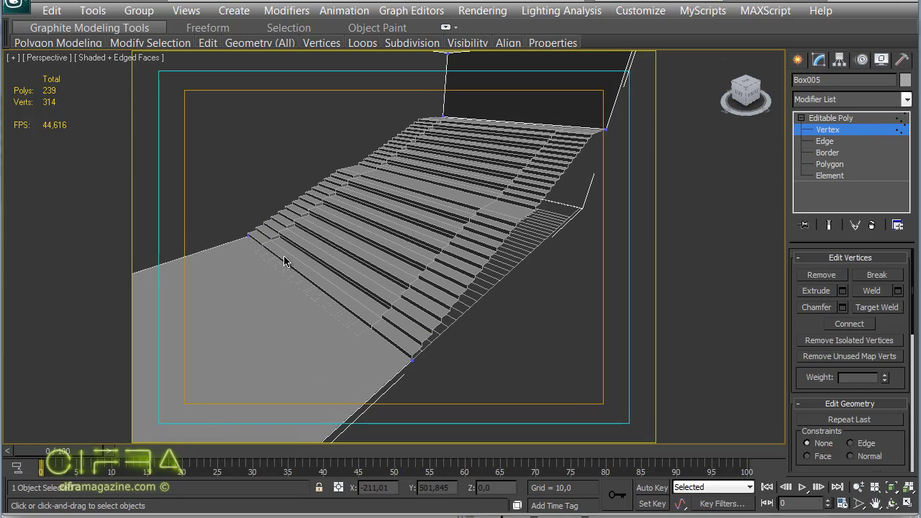
middle_click_drag(482, 282, 390, 344, "alt")
key("F3")
key("2")
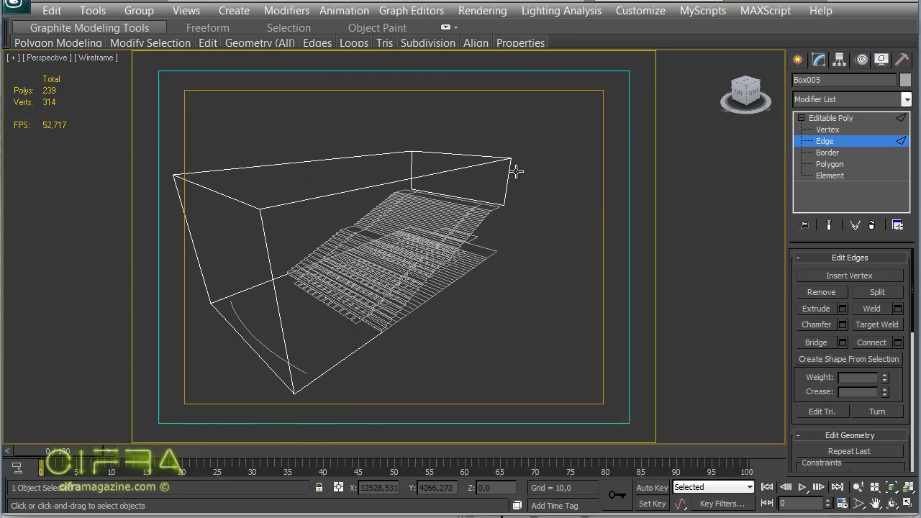
Select the ring of box edges at the top of the staircase and connect a new edge loop
left_click(482, 201)
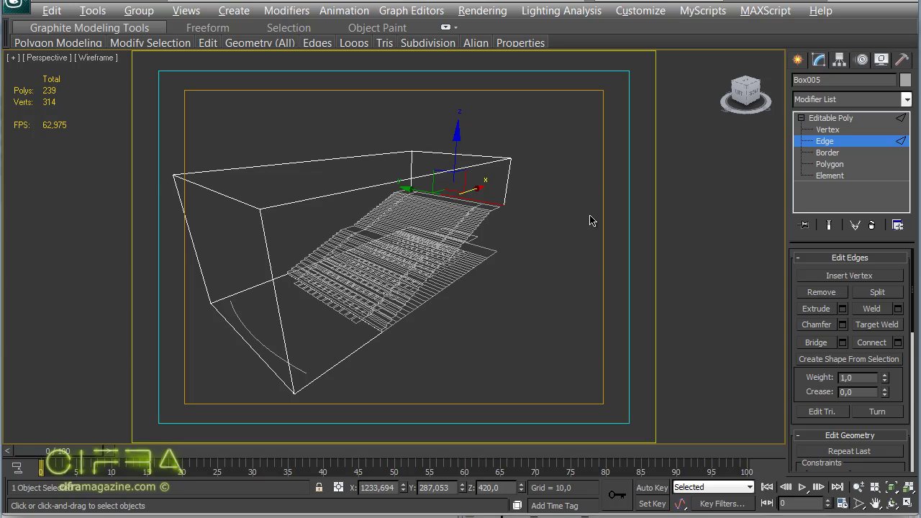
key("alt+r")
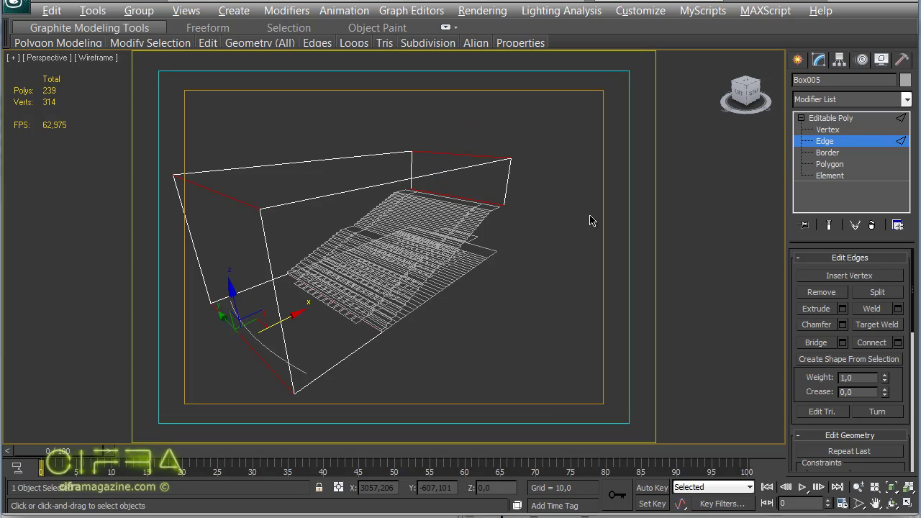
left_click_drag(788, 245, 718, 252)
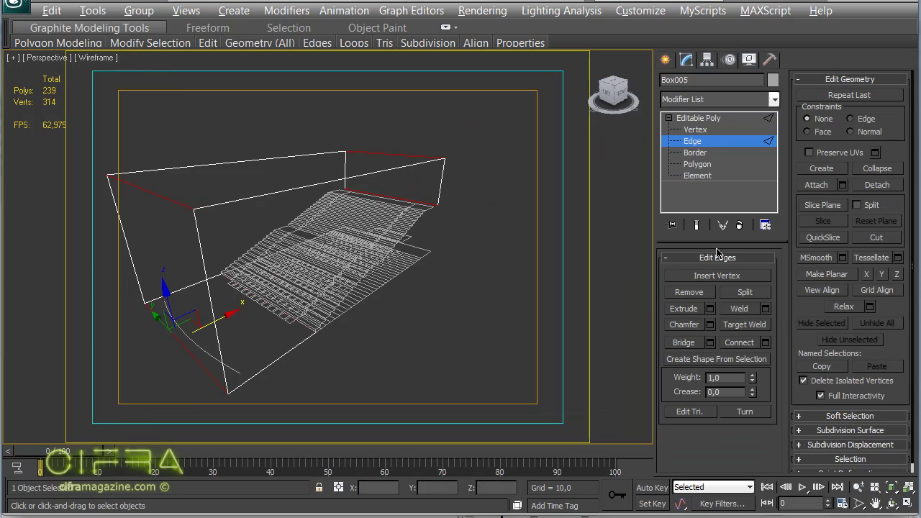
left_click(739, 344)
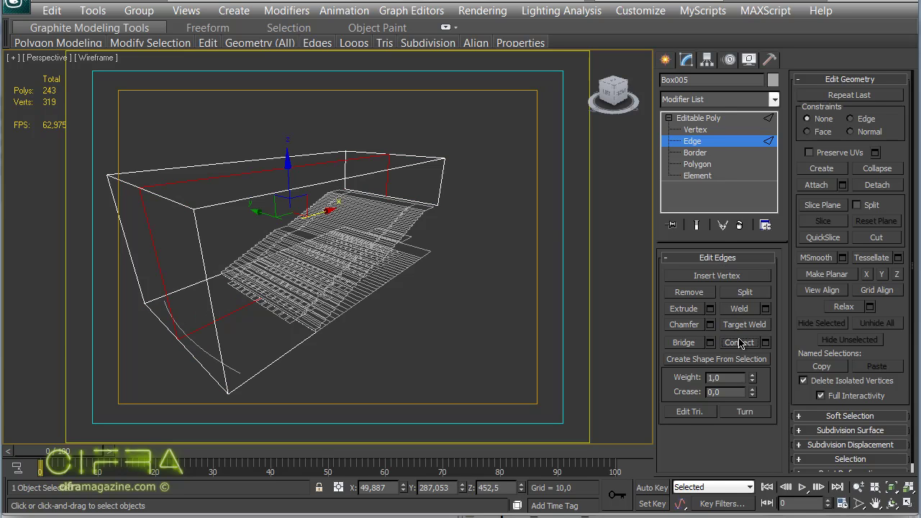
Chamfer the new edge loop by dragging to about 333 and check it from the Top view
left_click(710, 325)
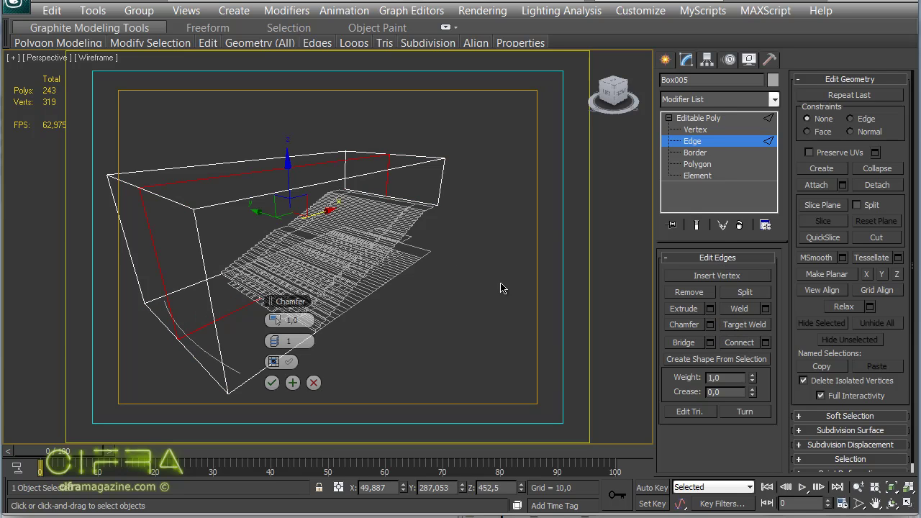
mouse_move(436, 317)
left_mouse_down()
mouse_move(616, 310)
mouse_move(918, 277)
left_mouse_up()
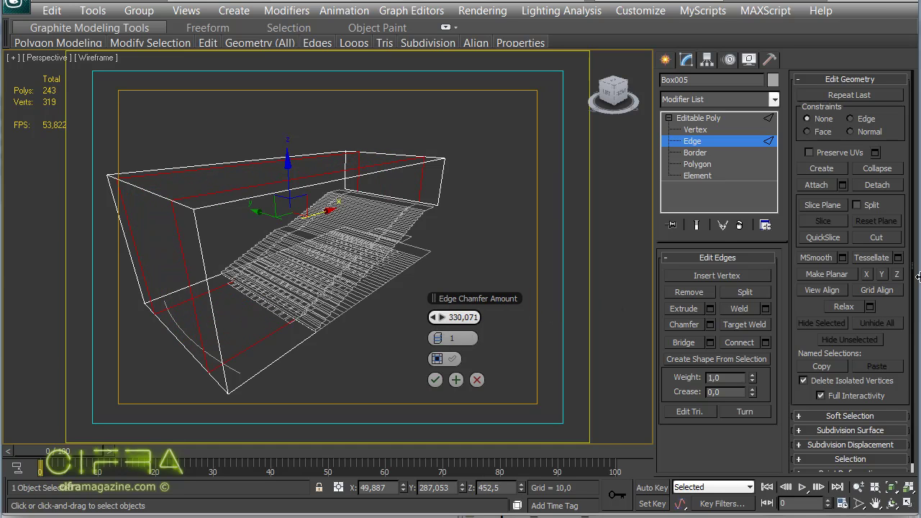
left_click_drag(3, 277, 0, 278)
key("alt+w")
key("alt+w")
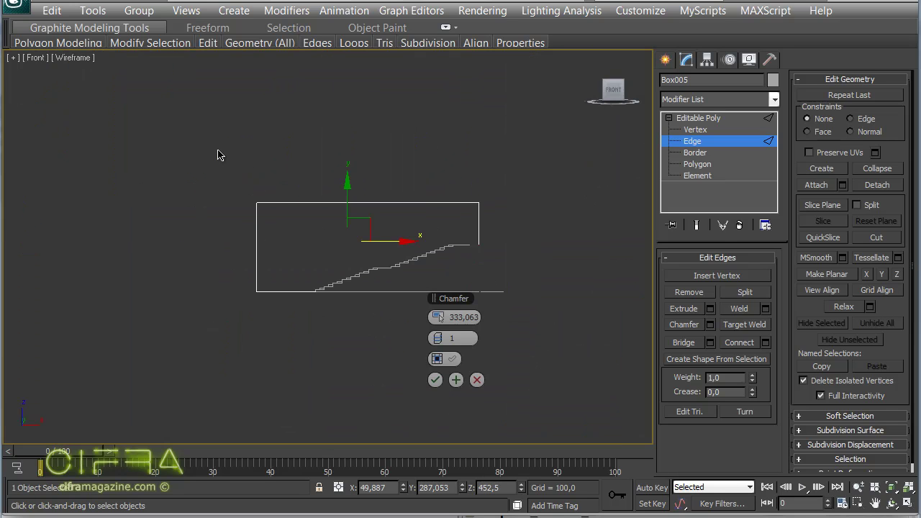
key("t")
scroll(387, 226, "up", 3)
scroll(339, 144, "down", 2)
scroll(363, 183, "up", 5)
scroll(364, 183, "down", 3)
scroll(373, 155, "down", 2)
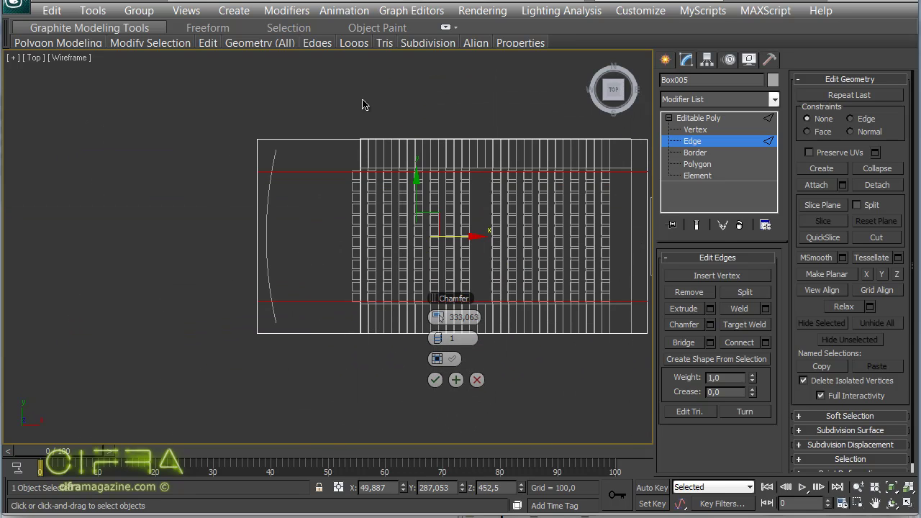
scroll(367, 129, "up", 4)
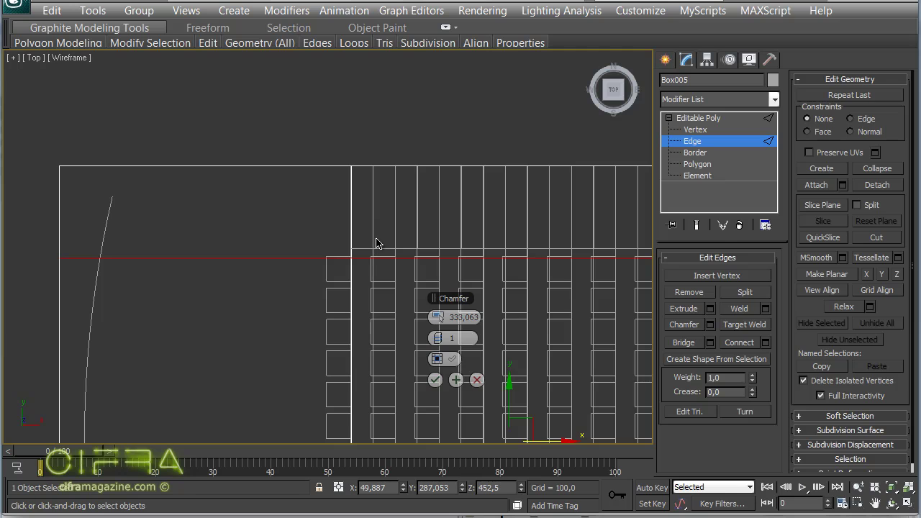
scroll(374, 233, "down", 3)
scroll(374, 259, "up", 1)
scroll(379, 408, "up", 1)
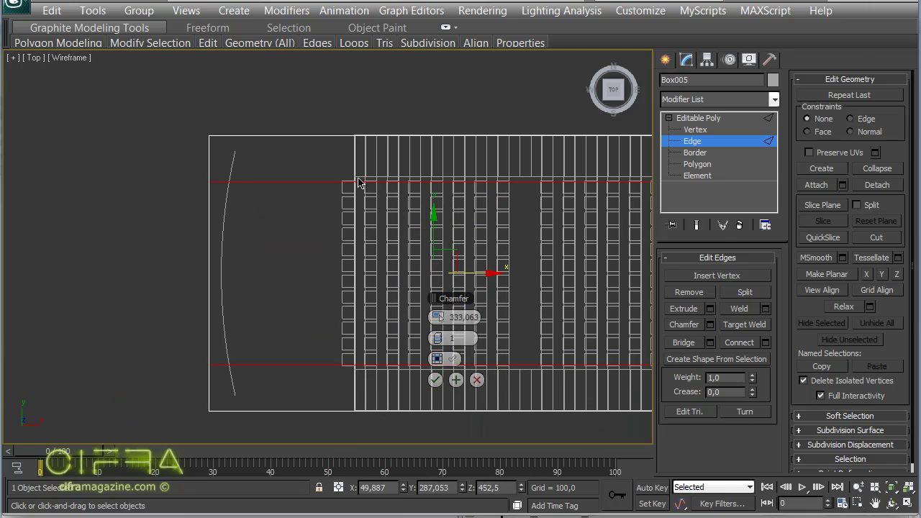
Set the chamfer amount to exactly 350 and apply it
double_click(467, 315)
type("350")
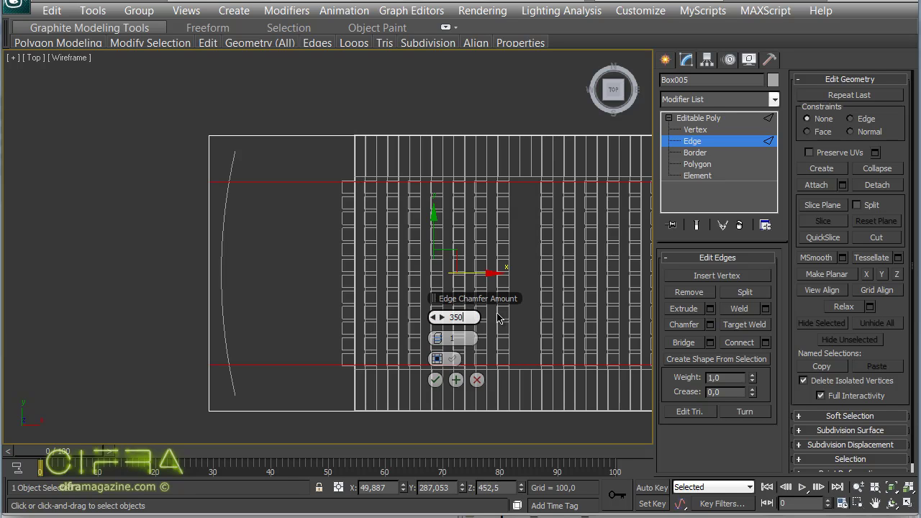
key("Return")
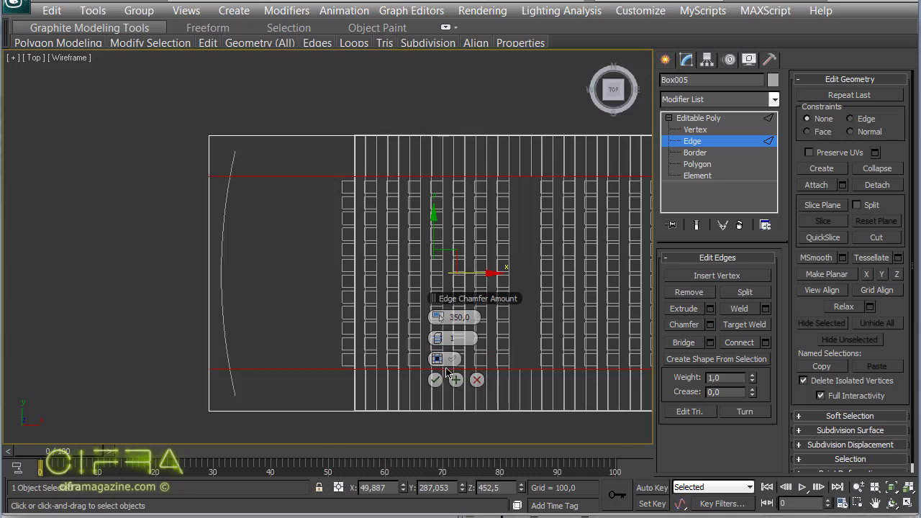
left_click(435, 380)
key("alt+w")
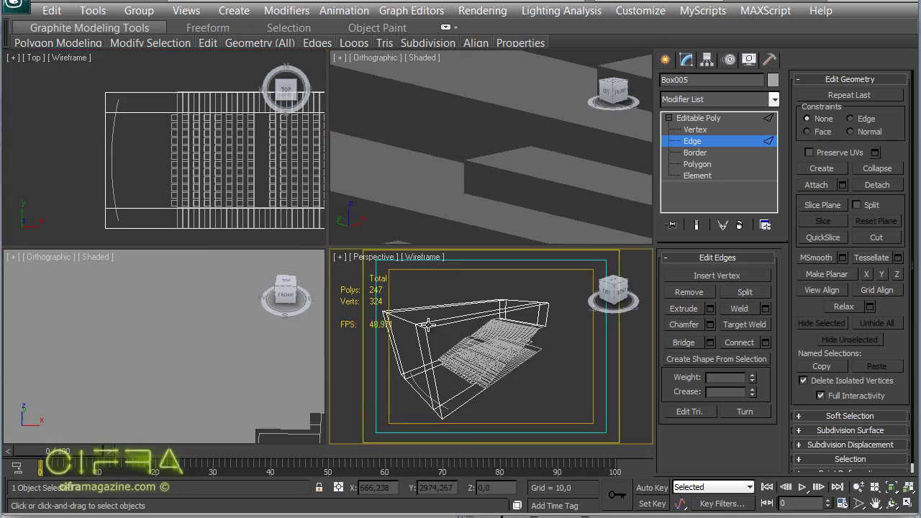
key("alt+w")
left_click_drag(305, 331, 349, 277)
Attach the stepped seating floor to the room box via the quad menu
key("F3")
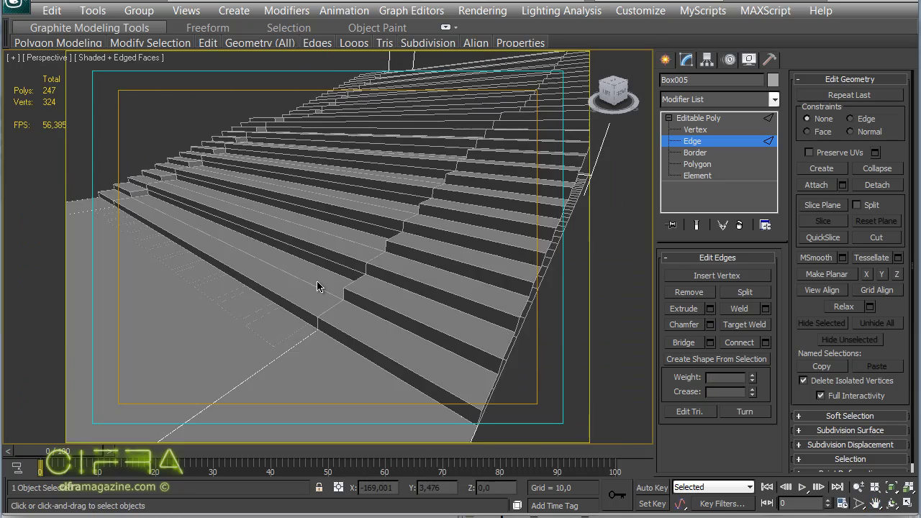
scroll(325, 277, "down", 5)
mouse_move(324, 277)
middle_mouse_down("alt")
mouse_move(388, 224)
mouse_move(324, 230)
middle_mouse_up("alt")
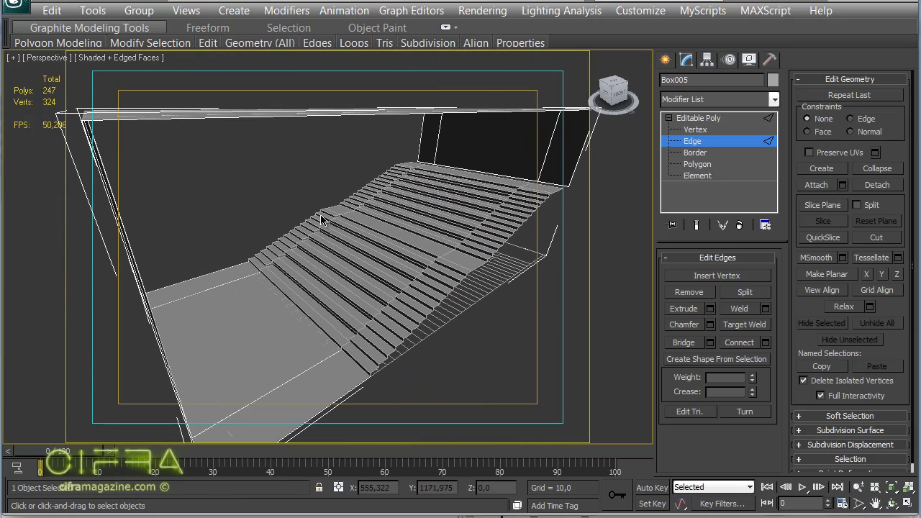
left_click(697, 118)
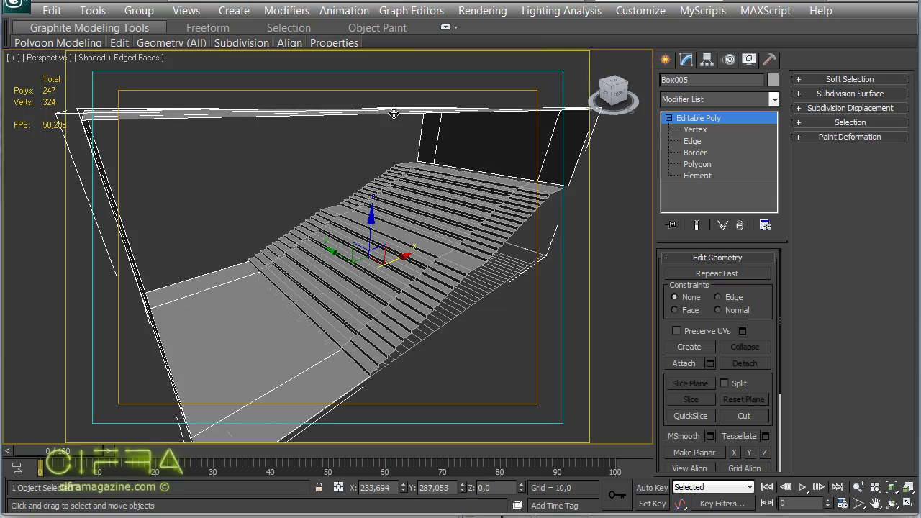
right_click(390, 113)
left_click(358, 128)
left_click(429, 221)
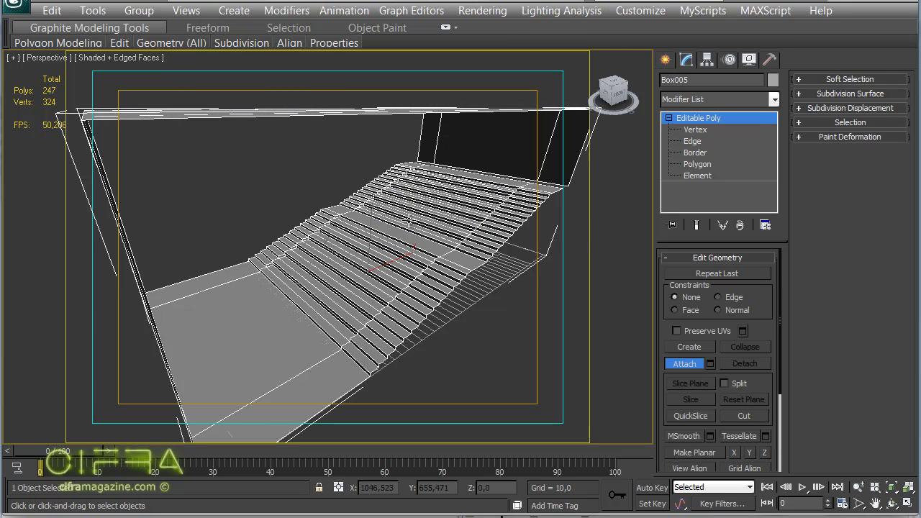
Select all vertices and bring up the Weld settings
left_click(696, 129)
key("ctrl+a")
key("ctrl+w")
Weld all vertices at a 0,1 threshold and orbit to check the open borders
left_click(434, 355)
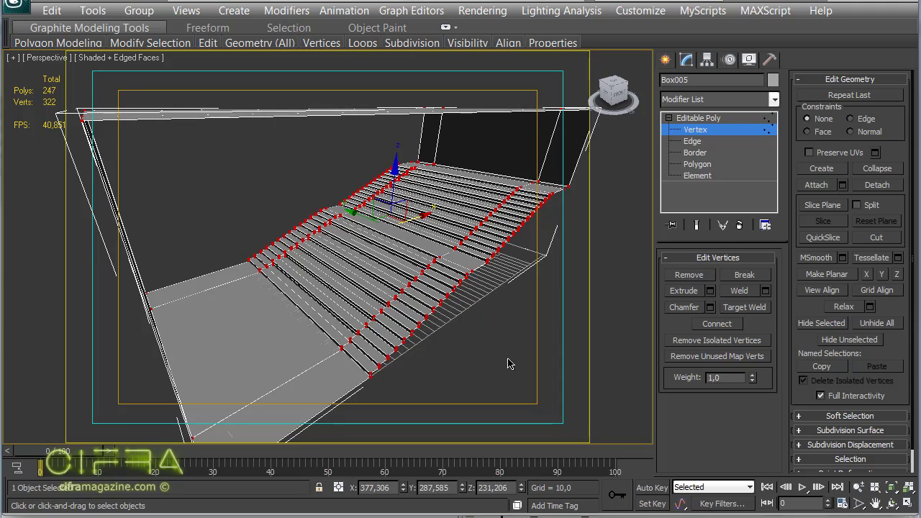
left_click(567, 305)
mouse_move(360, 238)
middle_mouse_down("alt")
mouse_move(400, 228)
mouse_move(379, 209)
mouse_move(197, 206)
middle_mouse_up("alt")
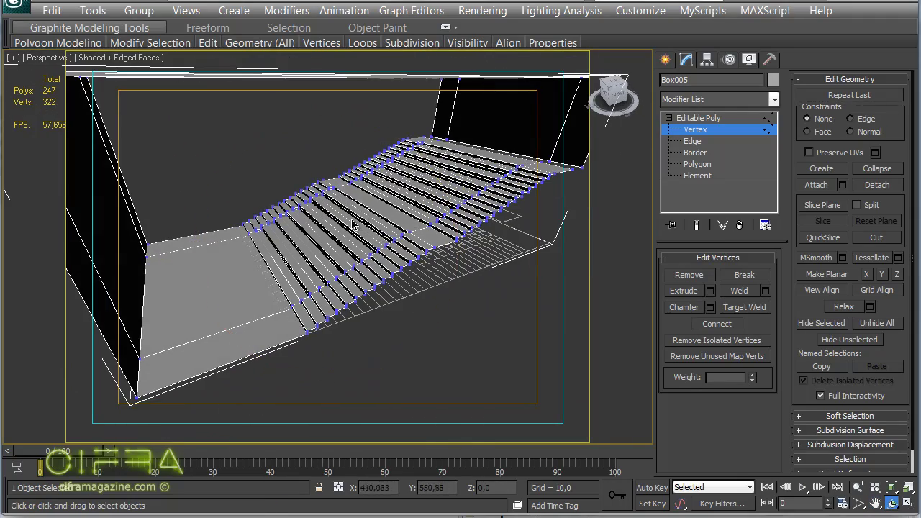
mouse_move(349, 229)
middle_mouse_down("alt")
mouse_move(454, 273)
mouse_move(431, 237)
middle_mouse_up("alt")
key("3")
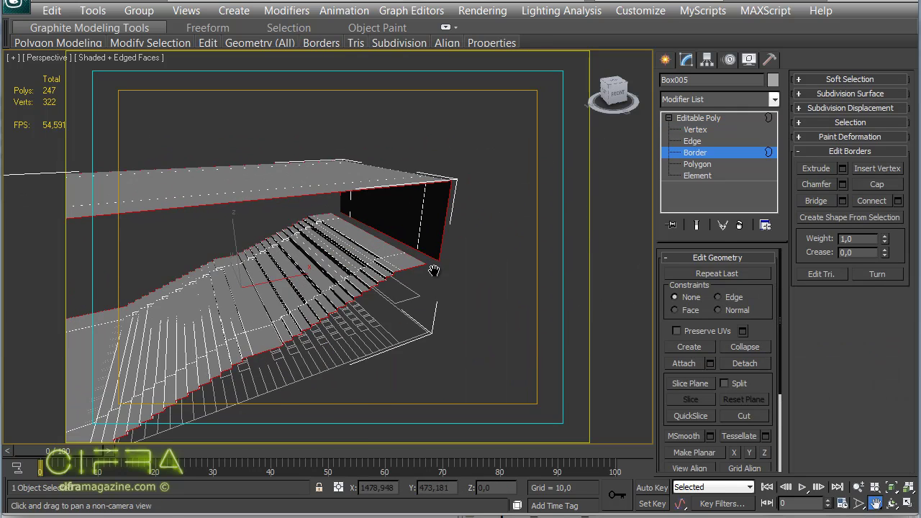
left_click(432, 237)
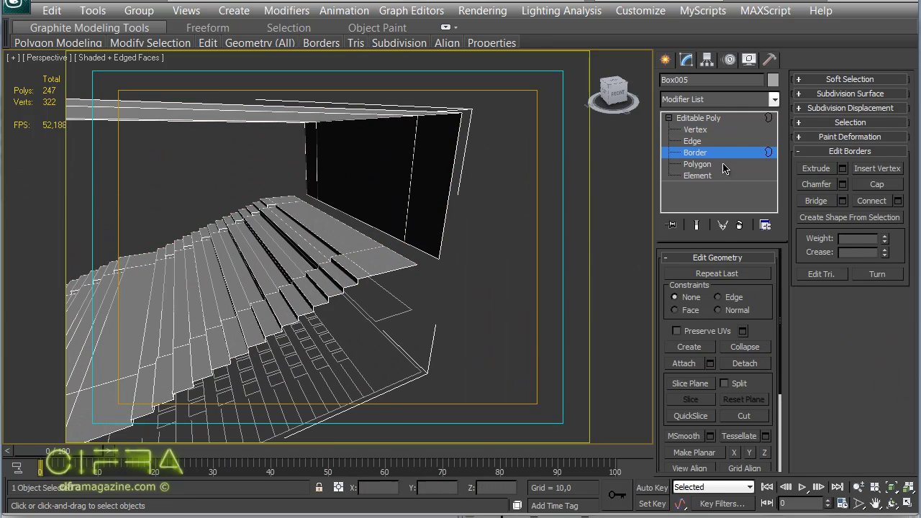
In a maximized Front view, snap the top stair's end vertex onto the wall's endpoint
left_click(692, 141)
key("alt+w")
key("f")
key("alt+w")
scroll(428, 209, "up", 2)
scroll(428, 209, "up", 3)
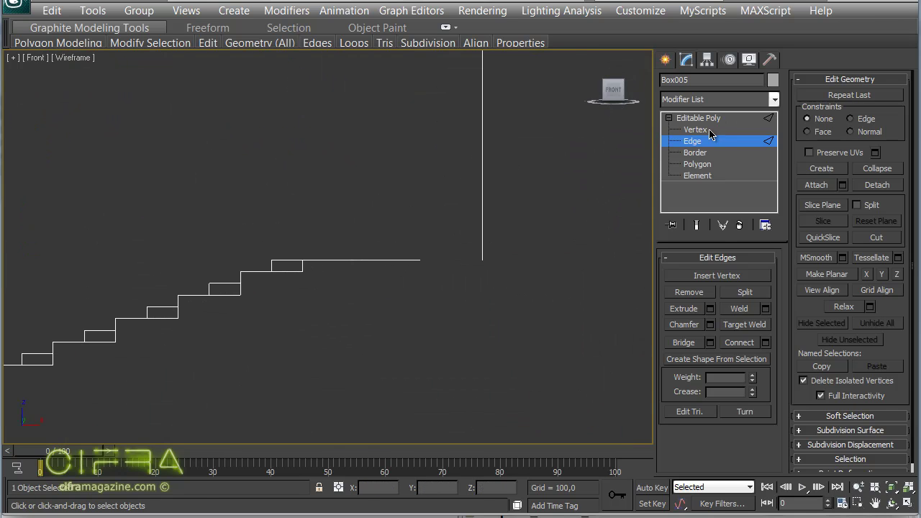
left_click(710, 133)
left_click(482, 259)
left_click(419, 259)
left_click_drag(419, 259, 487, 251)
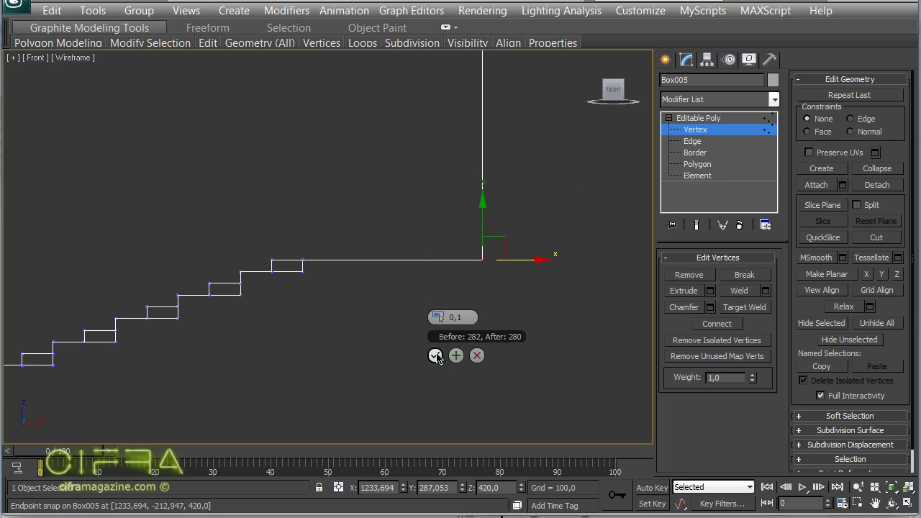
Weld the overlapping stair and wall vertices together
left_click(436, 358)
key("alt+w")
left_click(473, 331)
key("alt+w")
mouse_move(473, 330)
middle_mouse_down("alt")
mouse_move(420, 238)
mouse_move(397, 247)
middle_mouse_up("alt")
Select the model's open border in wireframe, then pick a vertex at the stair bottom
key("3")
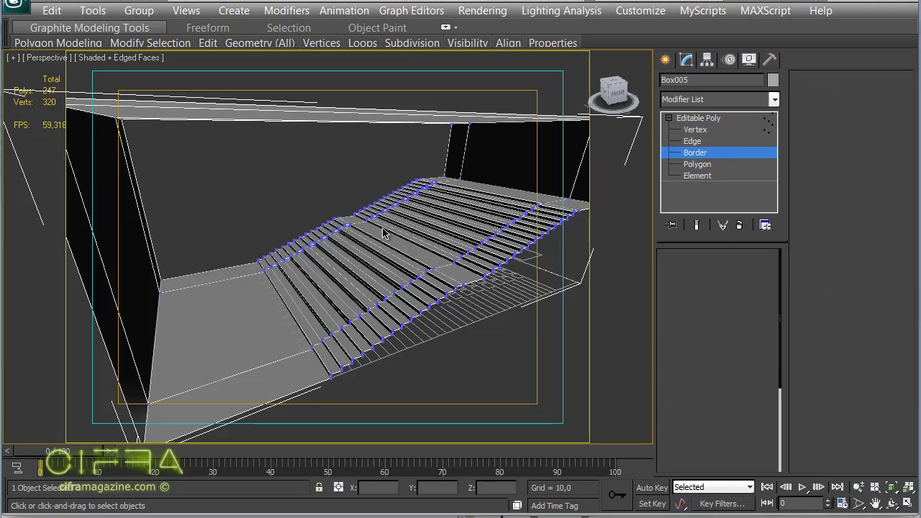
left_click(368, 213)
key("F3")
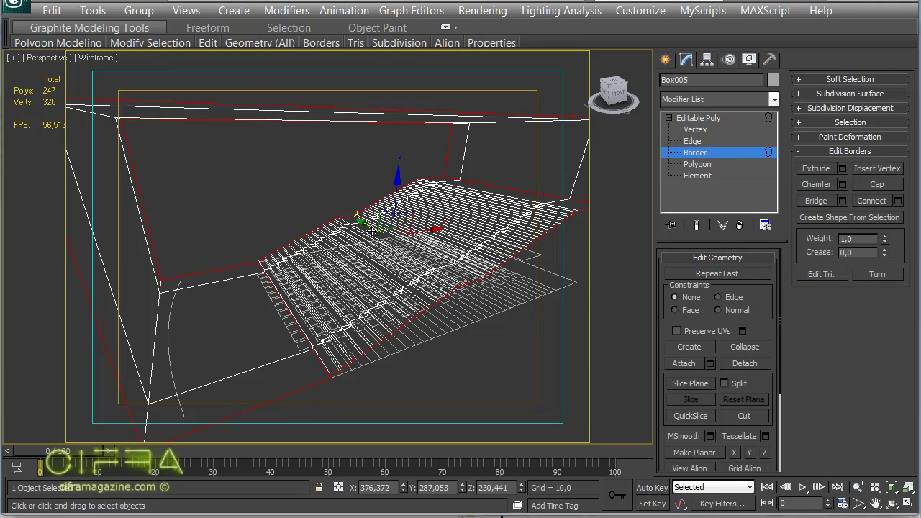
mouse_move(372, 230)
middle_mouse_down()
mouse_move(386, 243)
mouse_move(390, 203)
mouse_move(374, 189)
mouse_move(404, 293)
mouse_move(396, 240)
middle_mouse_up()
left_click(713, 129)
left_click(424, 350)
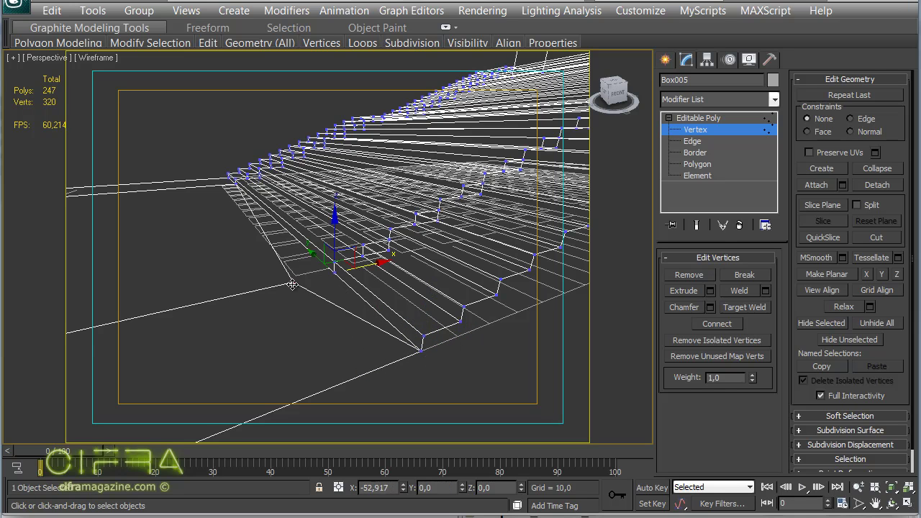
middle_click_drag(335, 273, 341, 273, "alt")
key("F3")
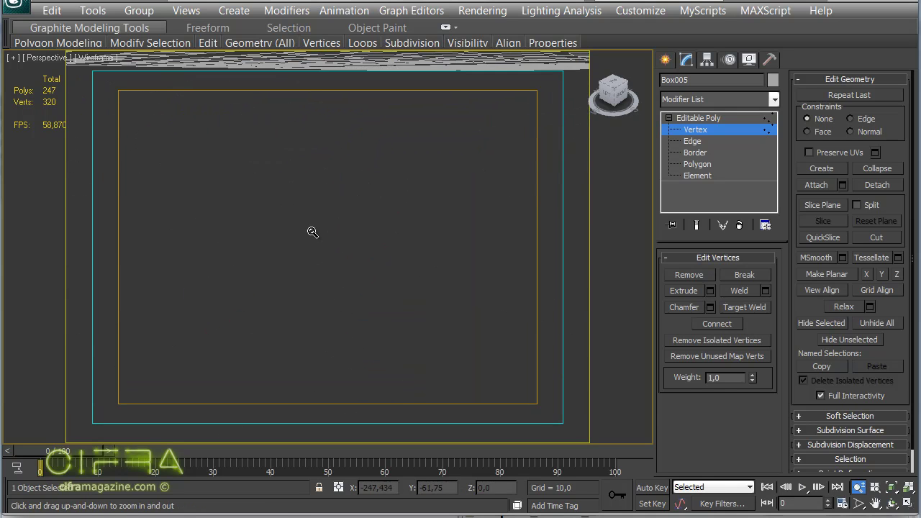
scroll(358, 228, "up", 2)
scroll(366, 288, "up", 2)
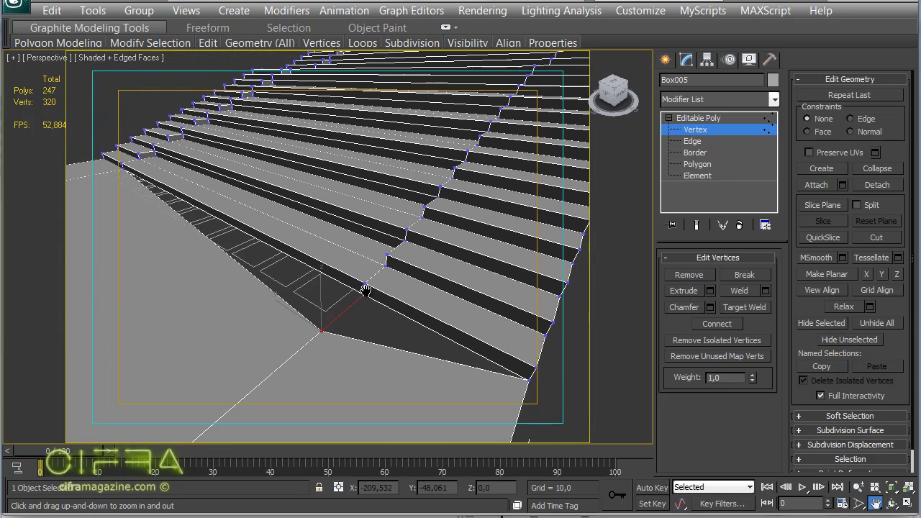
scroll(364, 273, "up", 2)
scroll(368, 265, "up", 2)
middle_click_drag(368, 266, 359, 283)
left_click(380, 280)
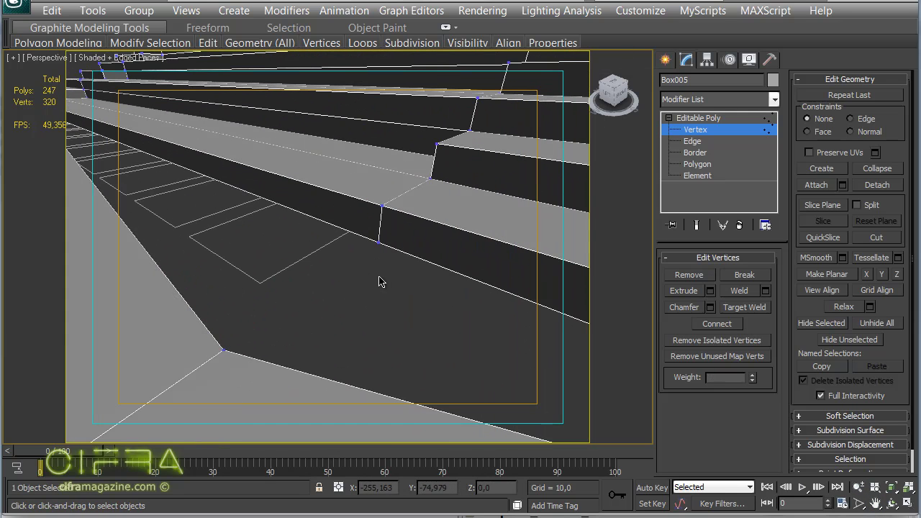
left_click(743, 308)
left_click(223, 351)
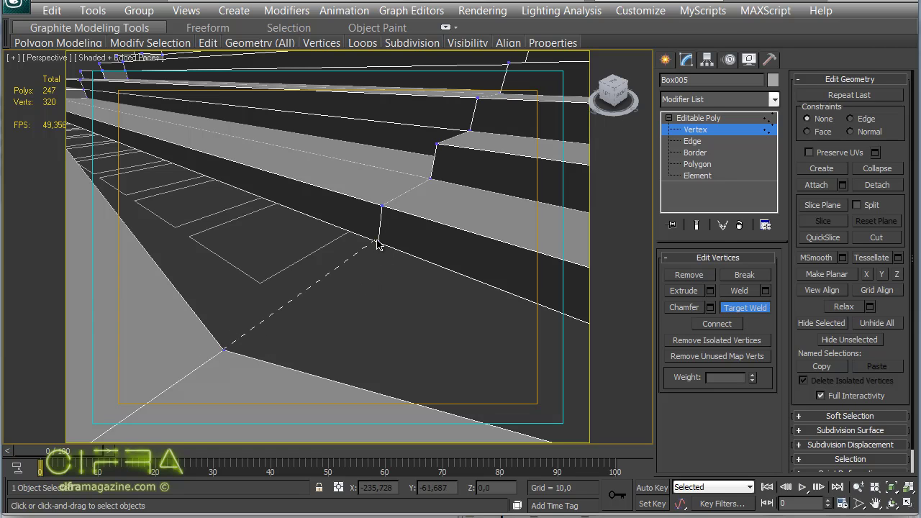
right_click(383, 249)
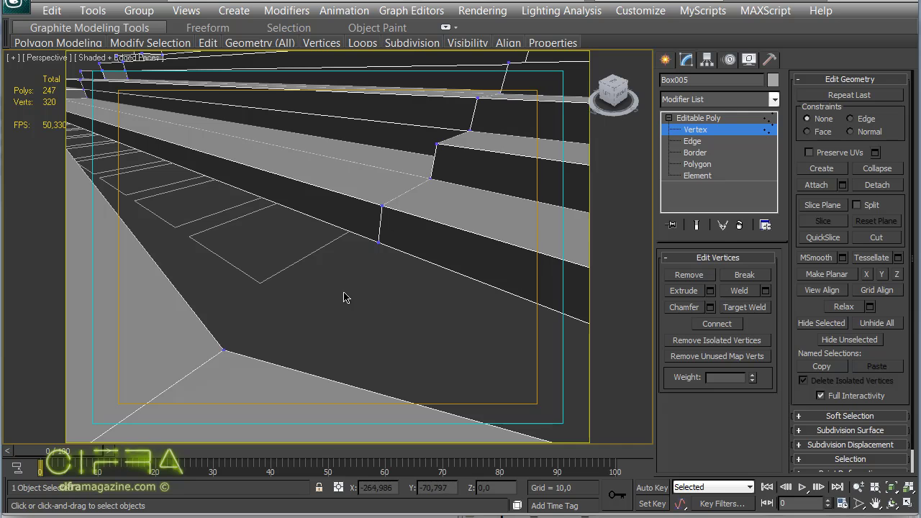
scroll(392, 231, "down", 5)
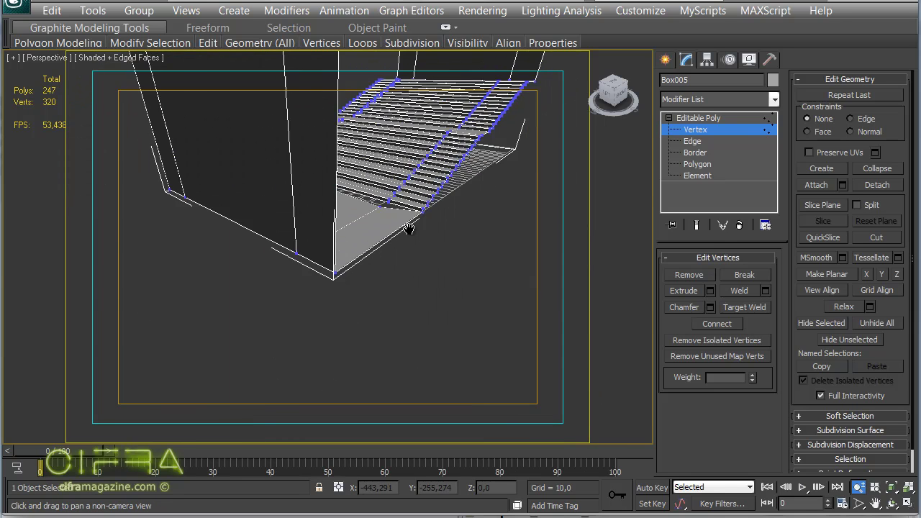
middle_click_drag(392, 231, 575, 154, "alt")
At Element level, select the room box element surrounding the stairs and frame it
left_click(695, 176)
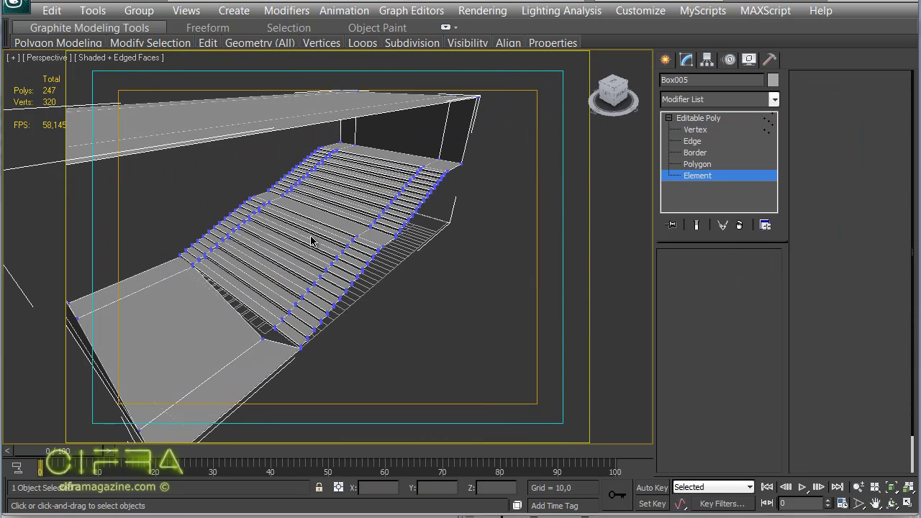
left_click(300, 219)
left_click(267, 118)
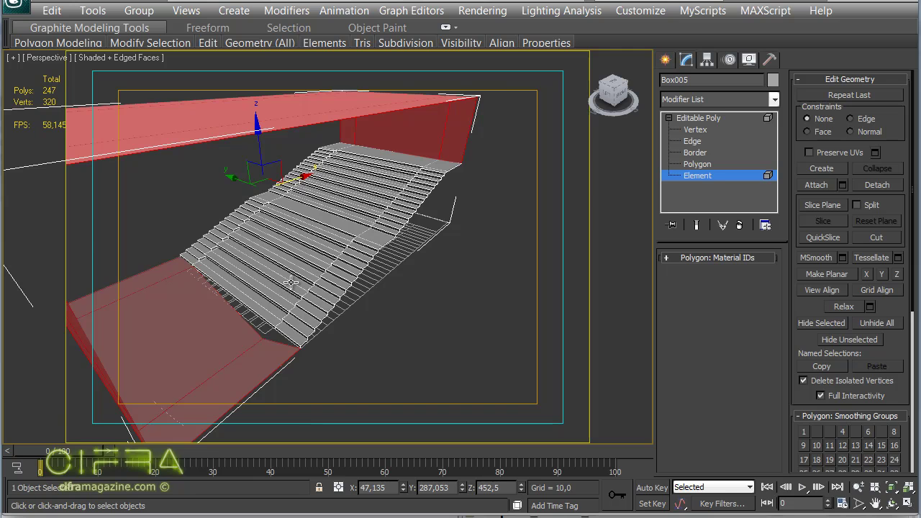
middle_click_drag(290, 283, 439, 117, "alt")
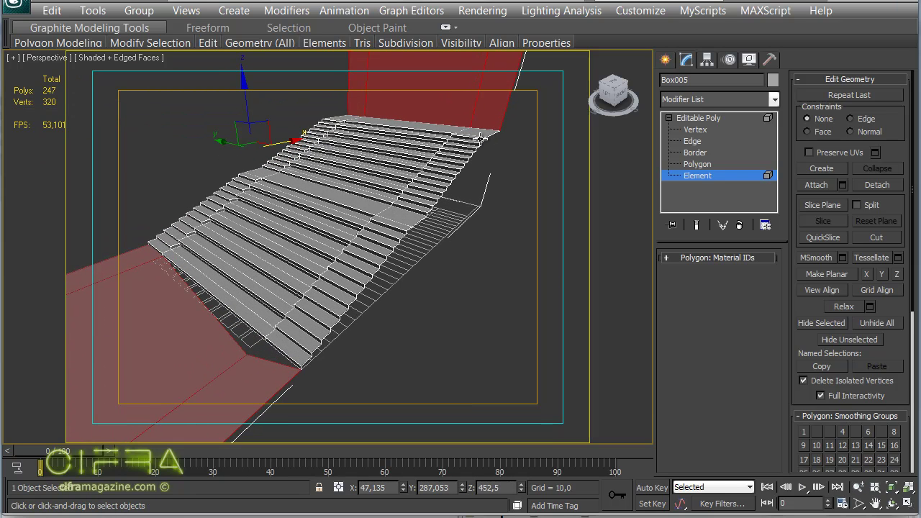
scroll(345, 276, "down", 3)
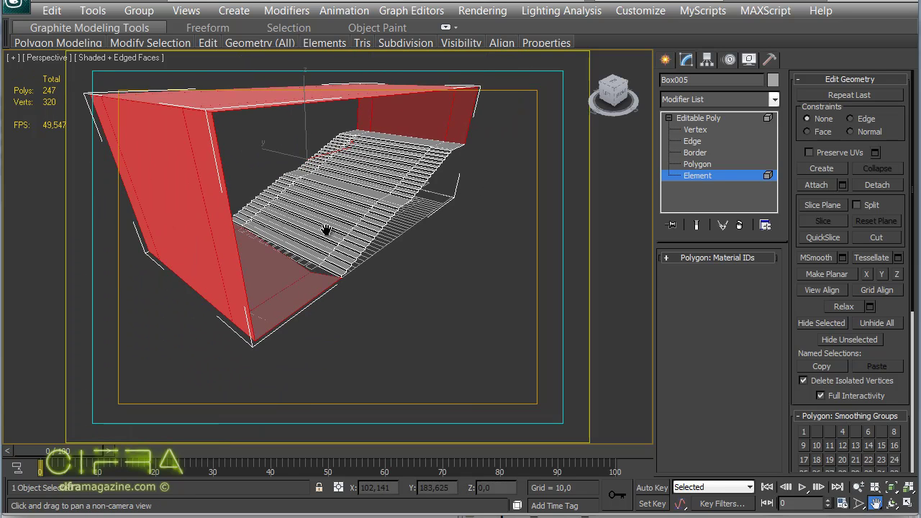
middle_click_drag(325, 231, 373, 220, "alt")
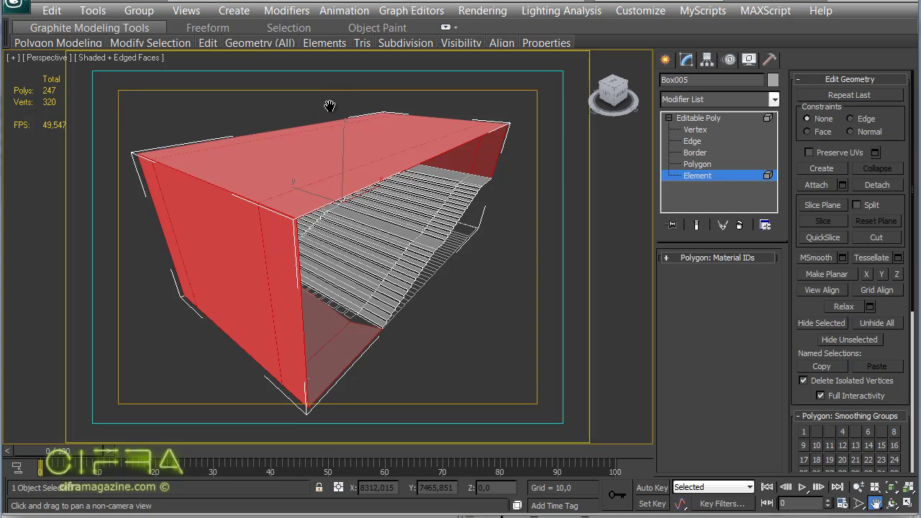
Orbit around the box with Arc Rotate to inspect it from other angles
key("ctrl+r")
left_click_drag(384, 231, 346, 207)
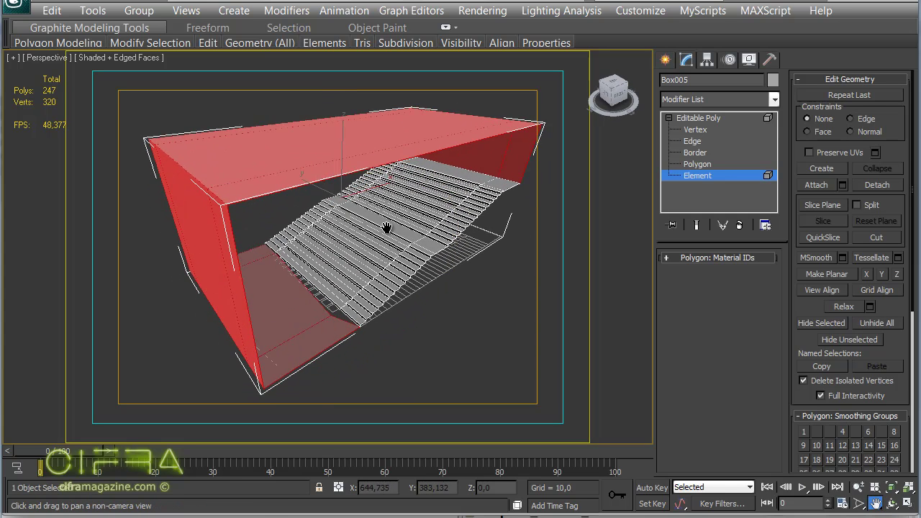
right_click(346, 207)
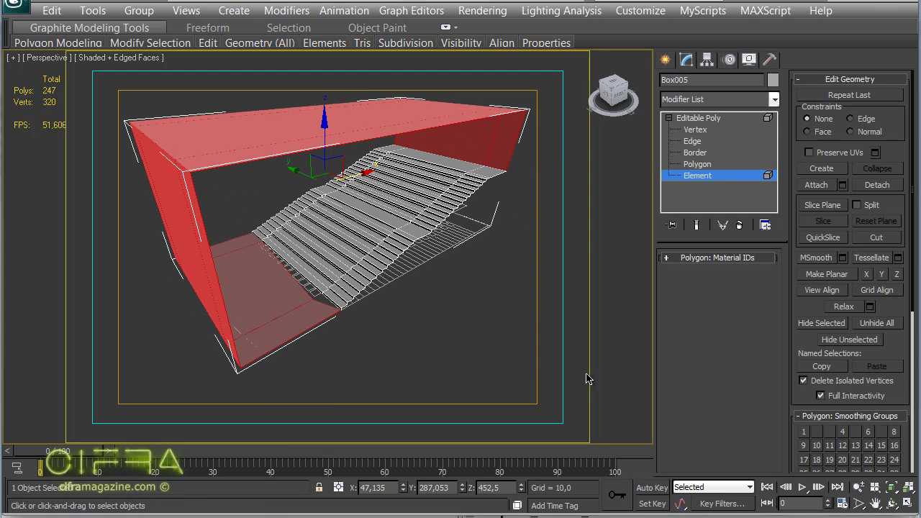
left_click_drag(896, 389, 896, 94)
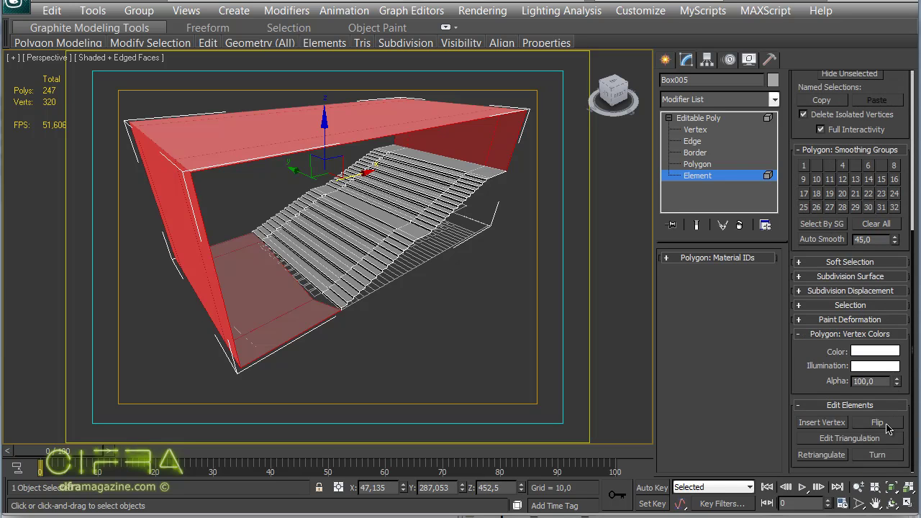
key("ctrl+r")
left_click_drag(345, 260, 358, 247)
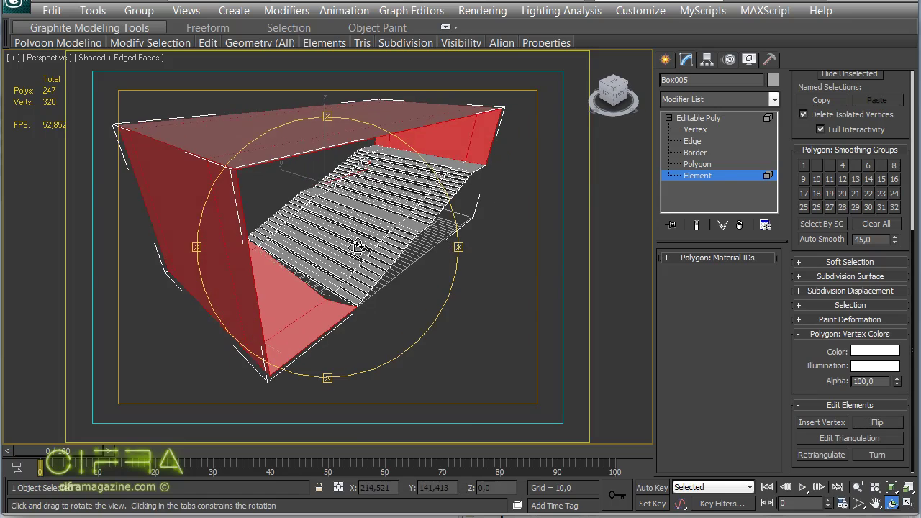
scroll(357, 247, "up", 3)
scroll(358, 247, "up", 3)
Target-weld the stray vertex onto the stair corner vertex
left_click(696, 129)
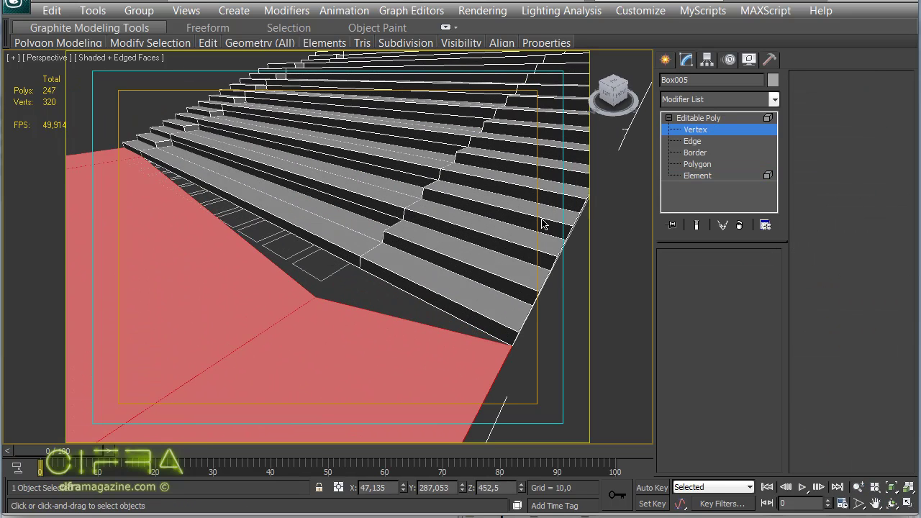
key("ctrl+w")
left_click(316, 298)
left_click(360, 268)
mouse_move(237, 218)
middle_mouse_down("alt")
mouse_move(360, 272)
mouse_move(362, 301)
mouse_move(432, 311)
mouse_move(360, 267)
middle_mouse_up("alt")
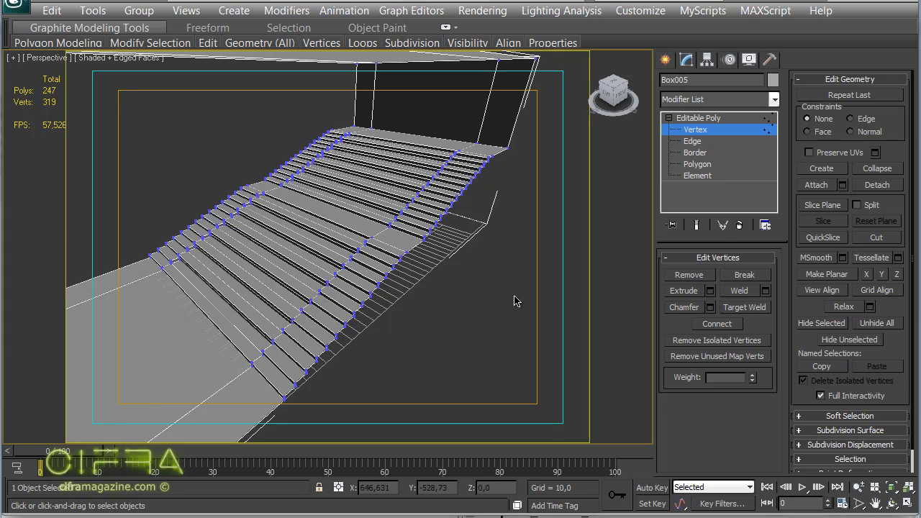
Weld all vertices at a 0,1 threshold
key("ctrl+a")
key("ctrl+w")
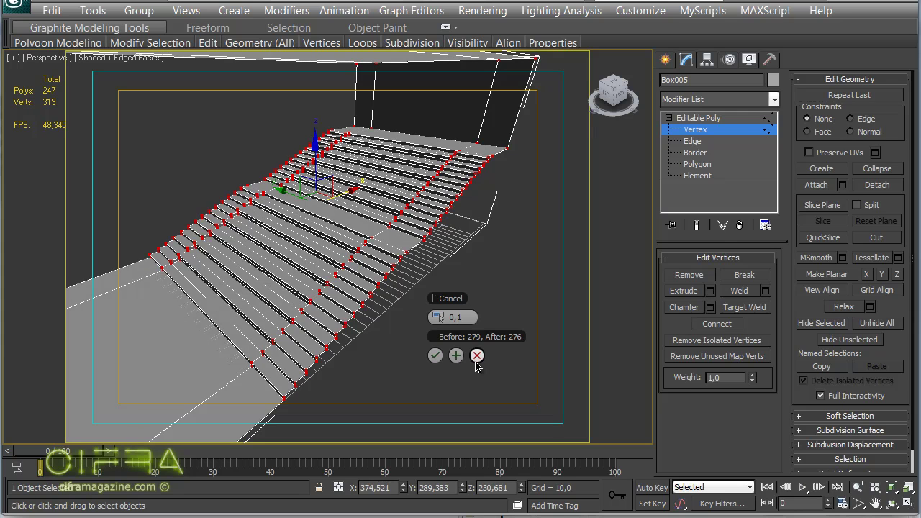
left_click(435, 355)
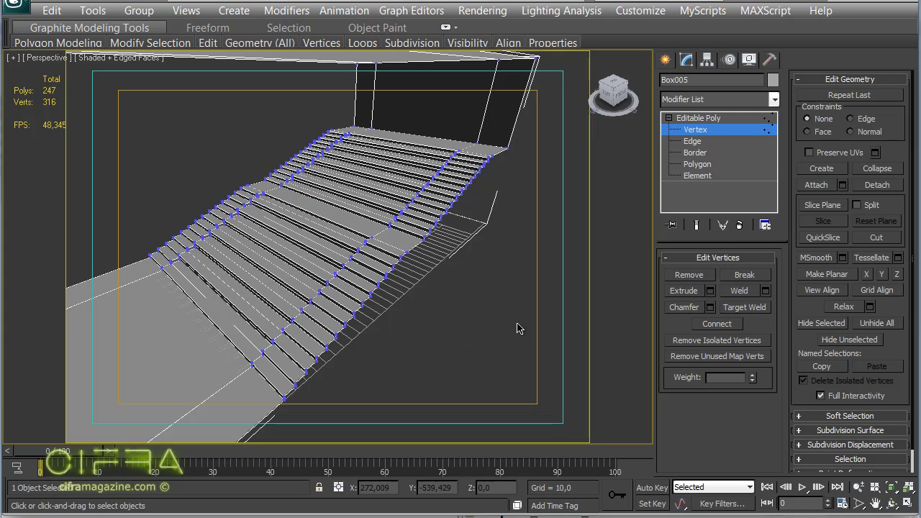
Select the staircase element, view the top slab, then pick the open border along the left wall
left_click(697, 176)
left_click(518, 329)
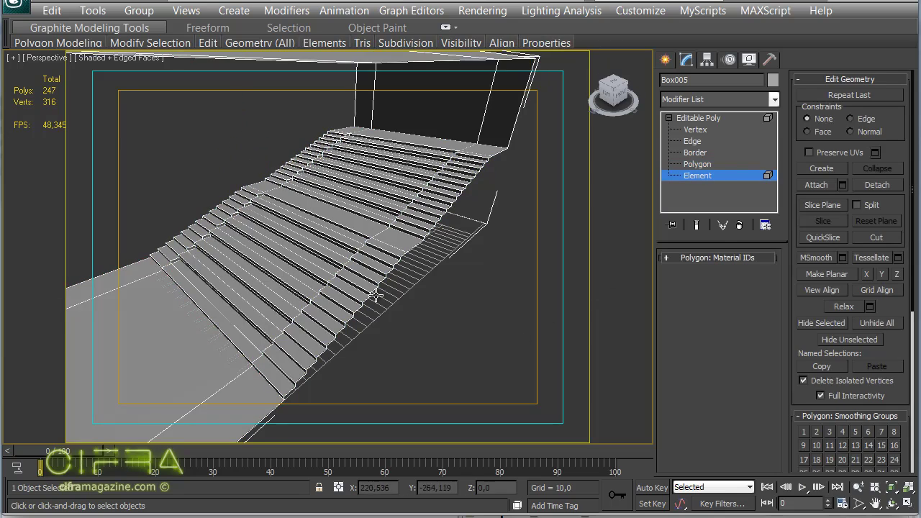
left_click(370, 237)
key("e")
mouse_move(370, 244)
middle_mouse_down("alt")
mouse_move(333, 247)
mouse_move(362, 222)
mouse_move(393, 237)
mouse_move(371, 251)
mouse_move(382, 207)
middle_mouse_up("alt")
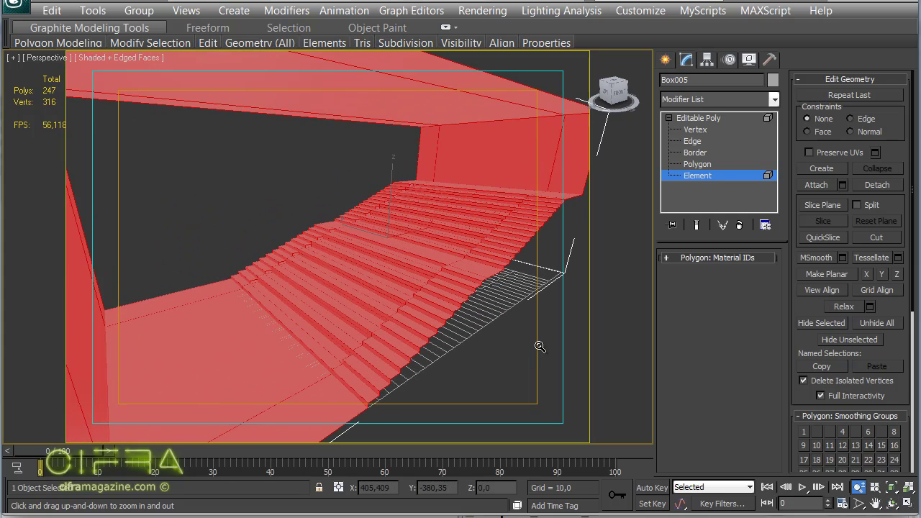
left_click(696, 152)
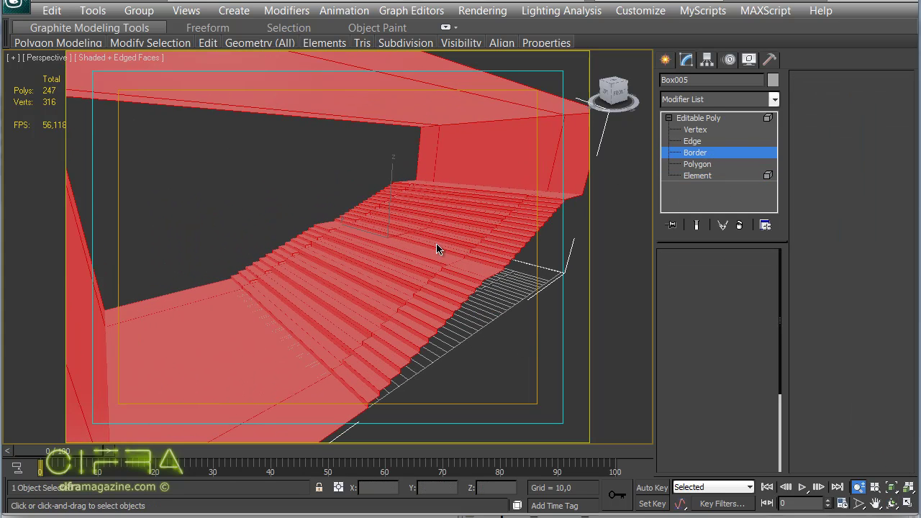
left_click(293, 237)
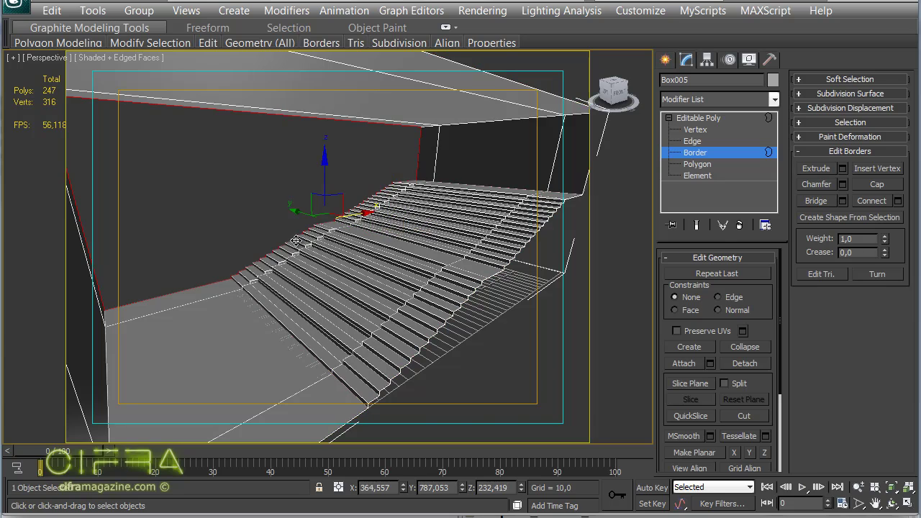
Cap the selected open border along the left wall
key("F3")
mouse_move(311, 245)
middle_mouse_down("alt")
mouse_move(376, 267)
mouse_move(378, 277)
middle_mouse_up("alt")
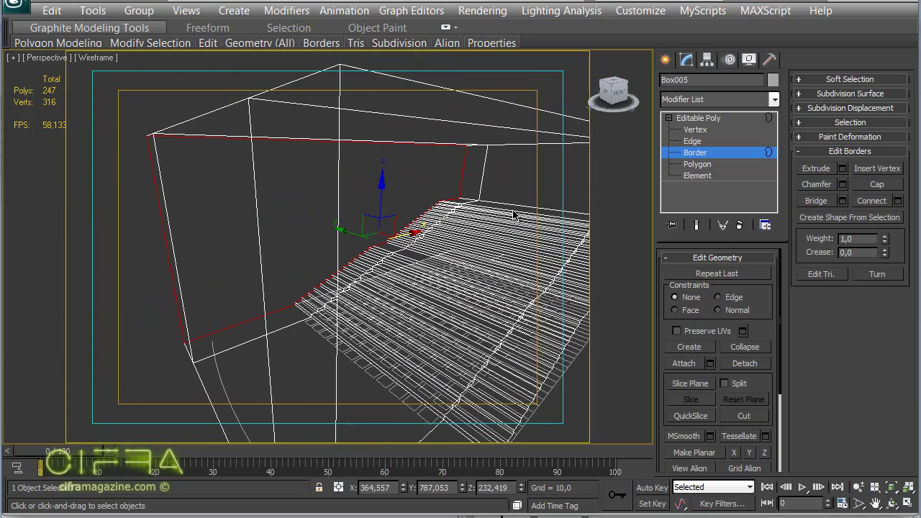
middle_click_drag(513, 216, 381, 261, "alt")
key("F3")
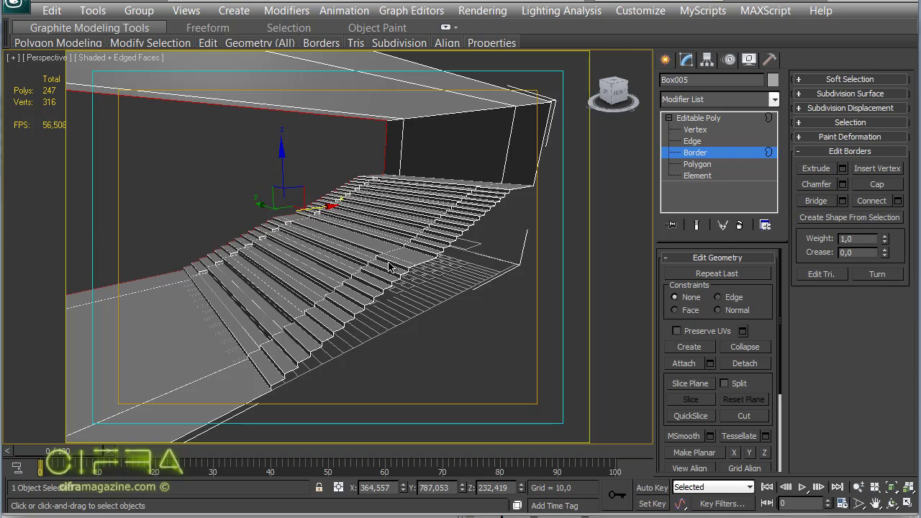
left_click(877, 185)
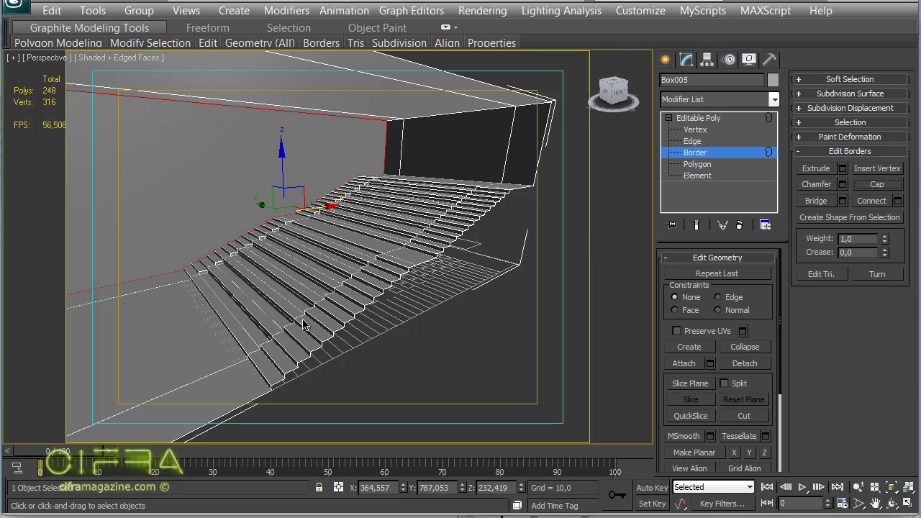
Cap the second open border beside the stairs, inspect the result, and deselect
left_click(397, 289)
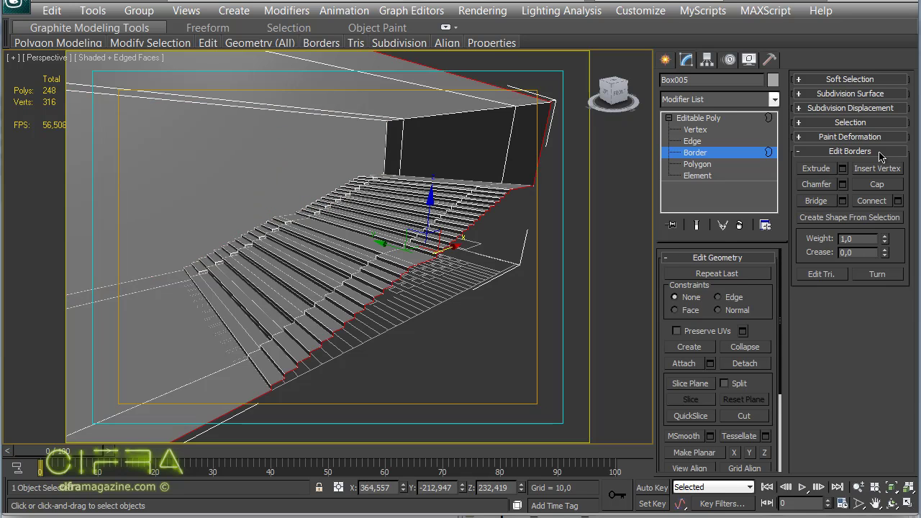
left_click(884, 186)
mouse_move(414, 263)
middle_mouse_down("alt")
mouse_move(368, 222)
mouse_move(384, 265)
mouse_move(401, 259)
middle_mouse_up("alt")
mouse_move(401, 260)
left_mouse_down()
mouse_move(582, 274)
mouse_move(332, 285)
mouse_move(263, 273)
mouse_move(154, 312)
mouse_move(281, 270)
mouse_move(309, 274)
mouse_move(325, 255)
mouse_move(295, 255)
mouse_move(255, 173)
mouse_move(280, 270)
mouse_move(281, 261)
left_mouse_up()
middle_click_drag(282, 261, 353, 230)
key("ctrl+p")
mouse_move(353, 230)
left_mouse_down()
mouse_move(352, 267)
mouse_move(429, 257)
left_mouse_up()
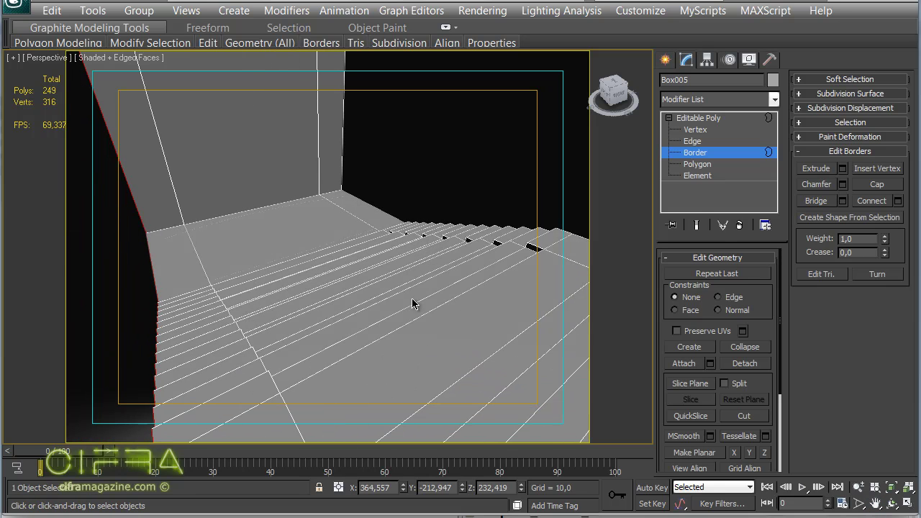
left_click(468, 301)
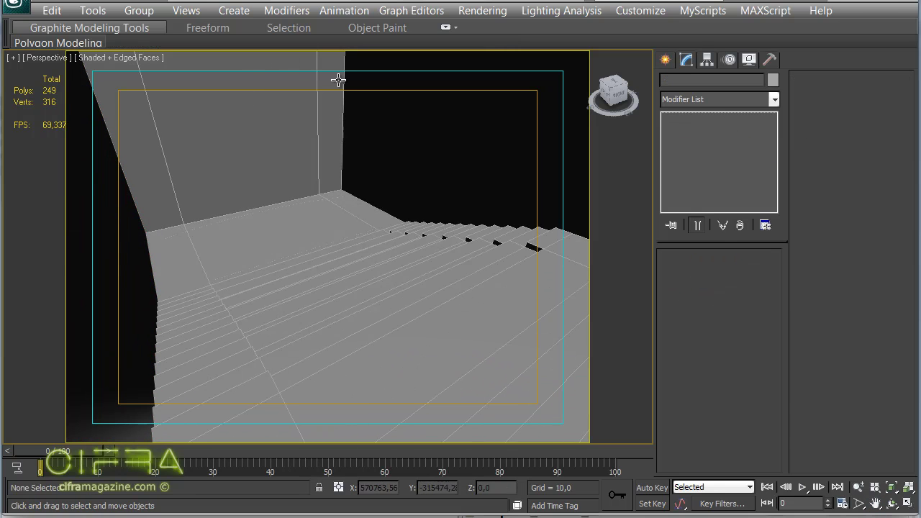
Orbit the Perspective view to look down the stepped seating inside the closed room
mouse_move(347, 246)
middle_mouse_down("alt")
mouse_move(460, 263)
mouse_move(413, 161)
mouse_move(376, 233)
mouse_move(403, 228)
mouse_move(388, 146)
middle_mouse_up("alt")
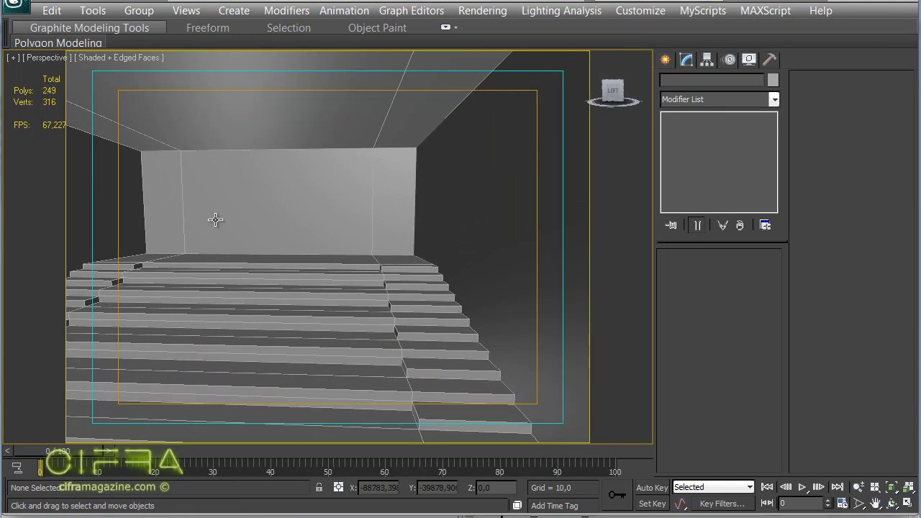
middle_click_drag(334, 218, 175, 255, "alt")
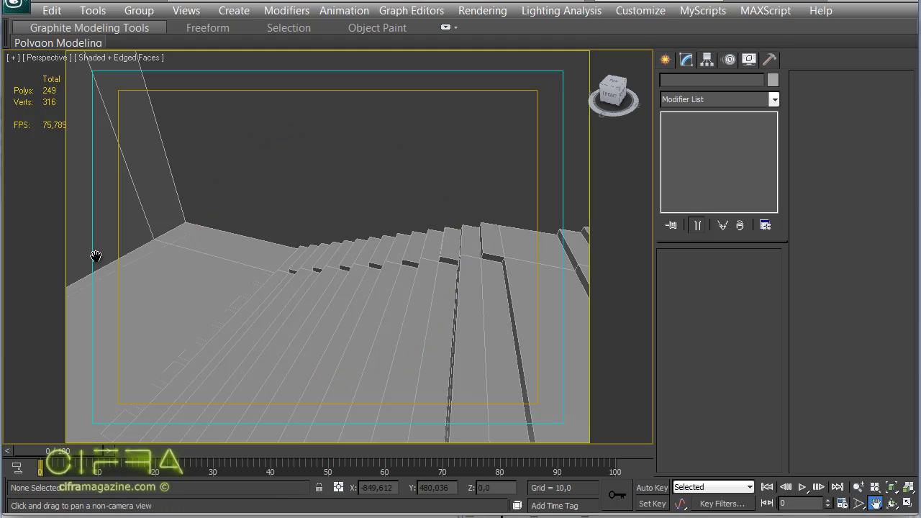
right_click(369, 250)
Reselect Box005 and inspect it from a low angle beneath the box, zooming in
left_click(409, 192)
mouse_move(410, 191)
middle_mouse_down("alt")
mouse_move(453, 221)
mouse_move(303, 206)
mouse_move(370, 278)
middle_mouse_up("alt")
mouse_move(258, 301)
middle_mouse_down("alt")
mouse_move(295, 237)
mouse_move(319, 241)
mouse_move(286, 234)
mouse_move(319, 165)
mouse_move(305, 197)
mouse_move(367, 258)
mouse_move(405, 267)
middle_mouse_up("alt")
scroll(305, 187, "up", 5)
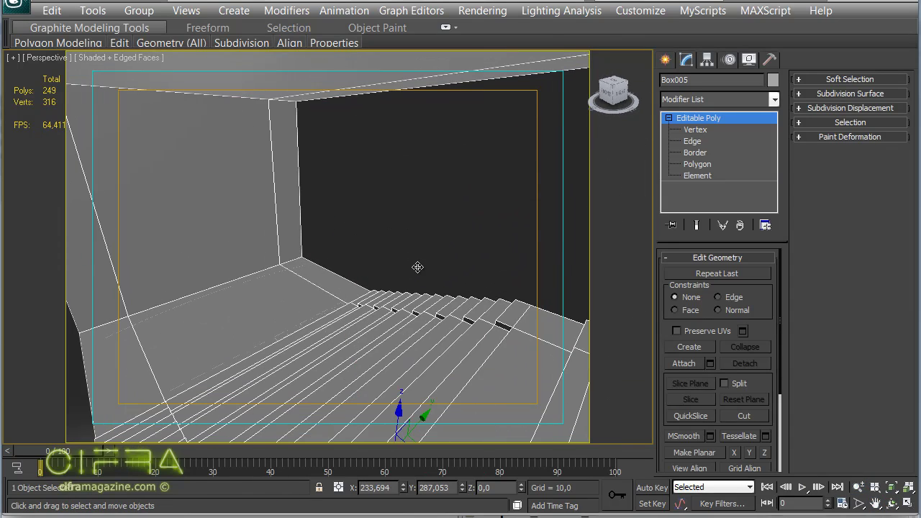